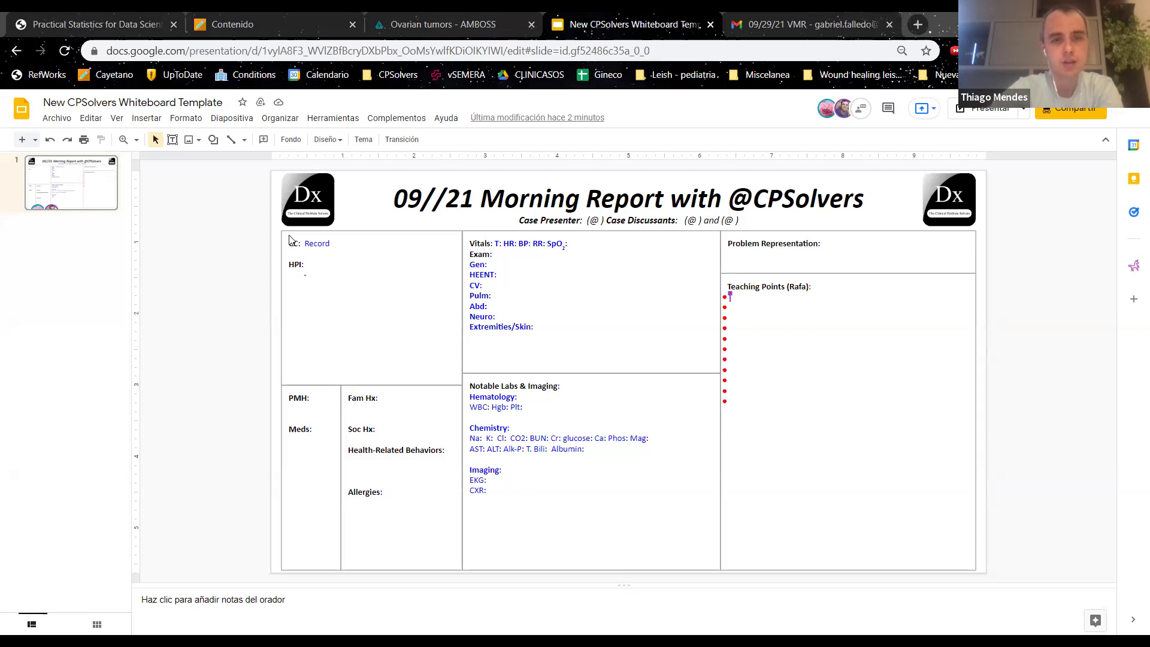
Step: Replace the CC placeholder 'Record' with '38 yo M w/ low energy, obesity and gynecomastia'
key("F11")
left_click_drag(257, 173, 224, 170)
type("38 yo ")
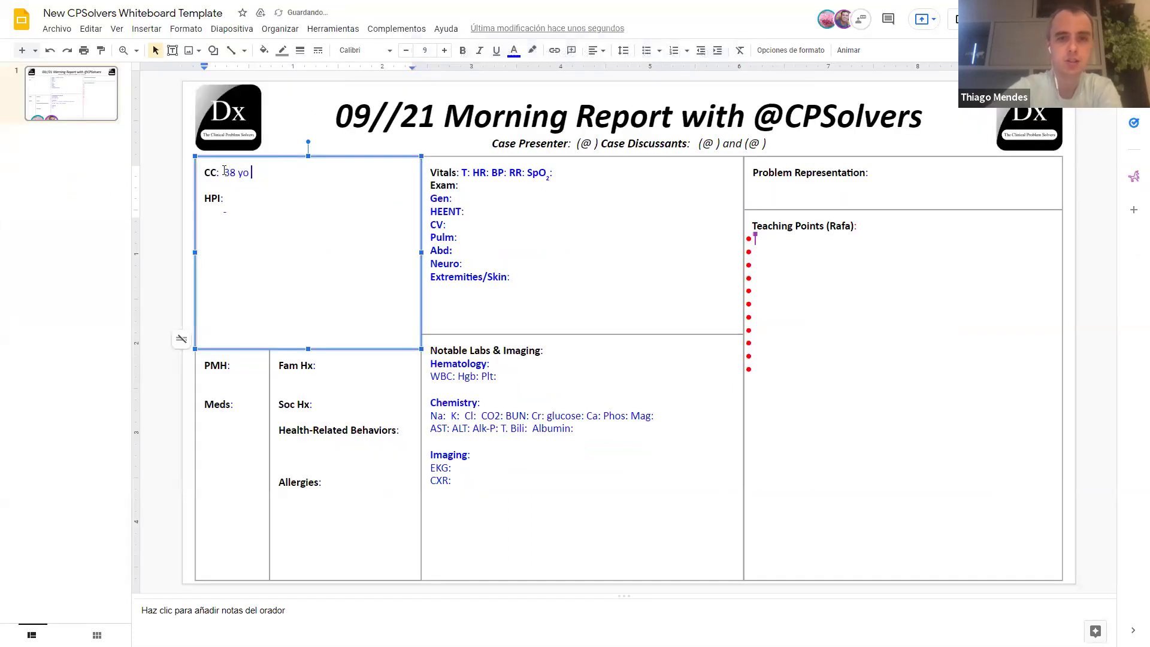
type("M w/ lowe")
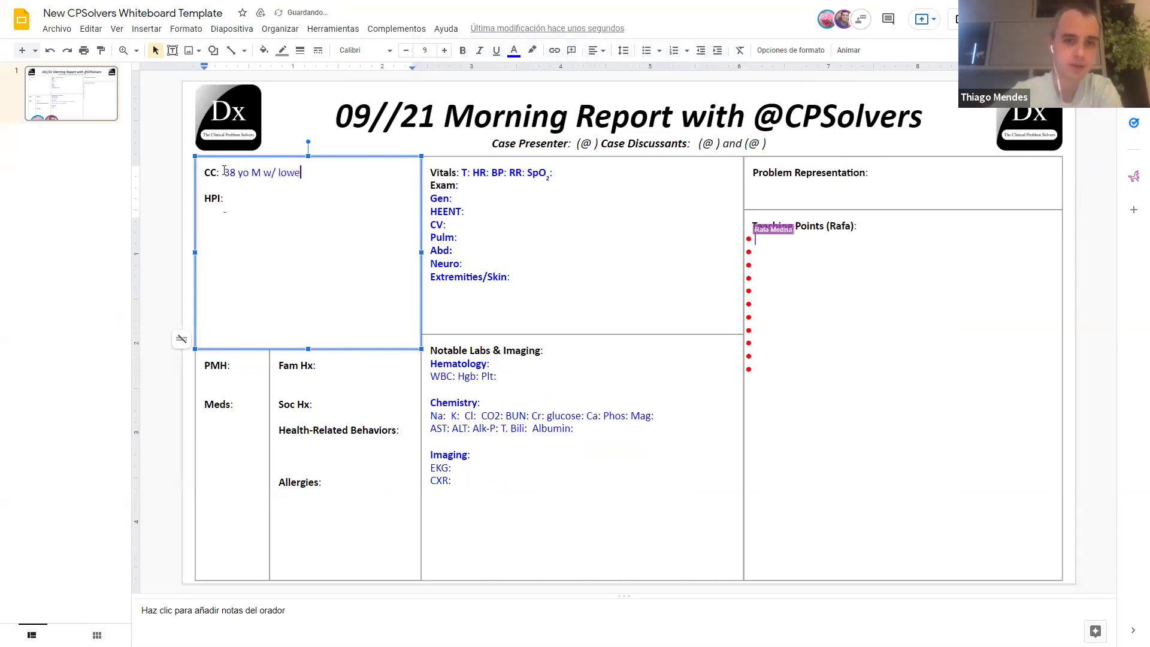
key("BackSpace")
type("energ")
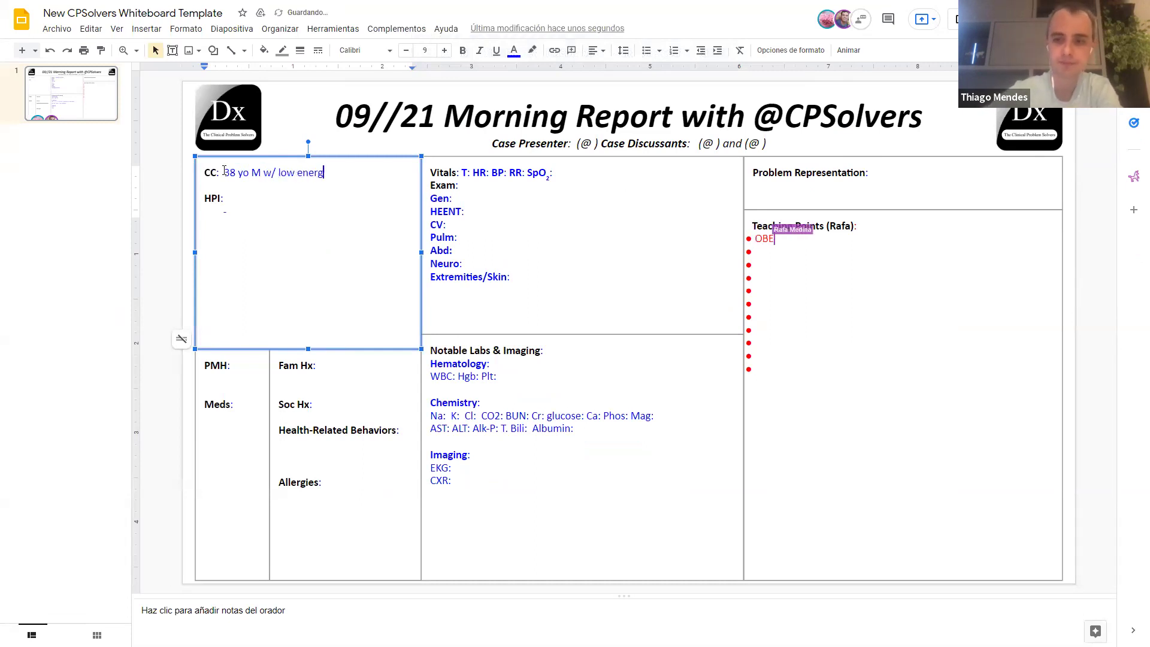
type("y, ob")
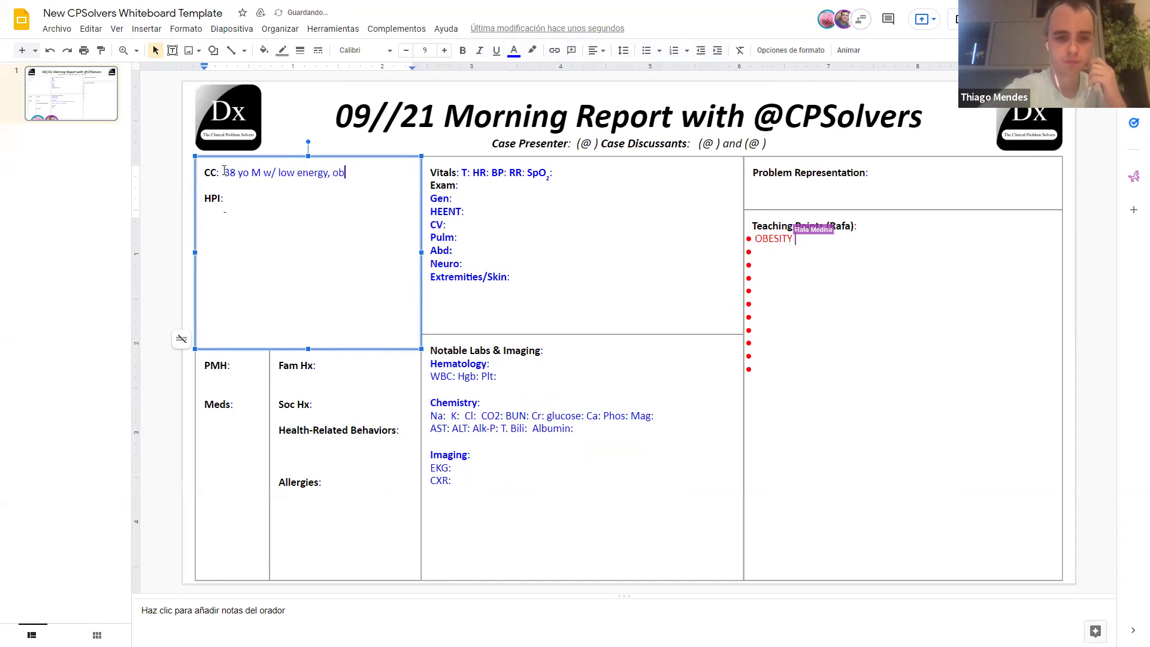
type("esity and gyn")
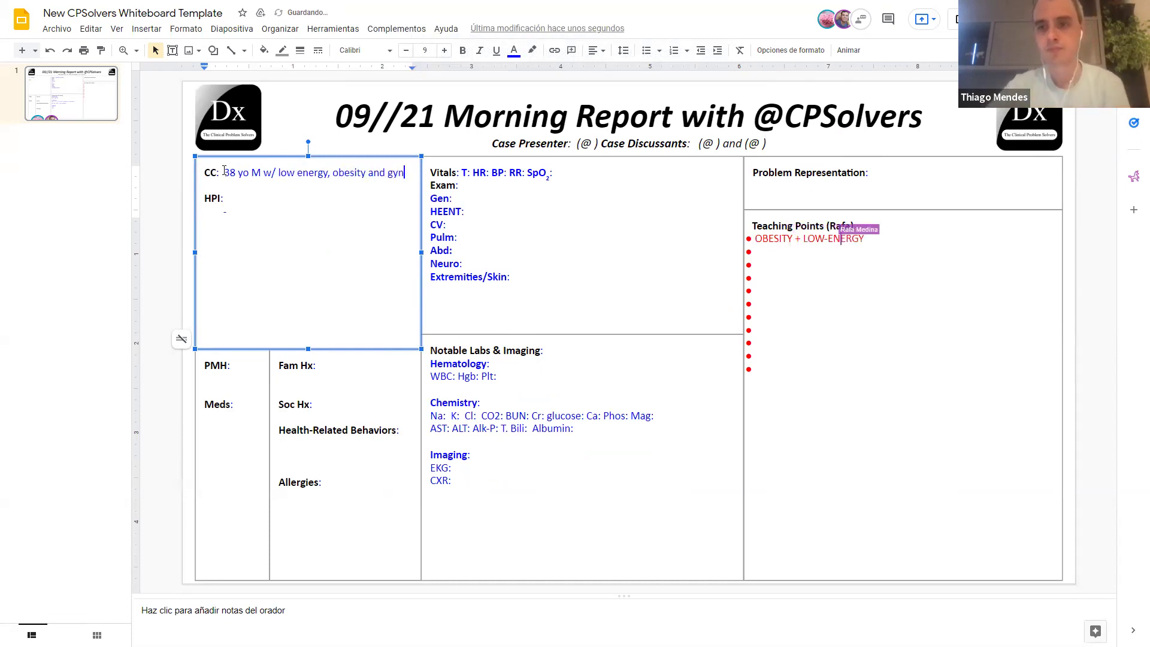
type("ecomastia")
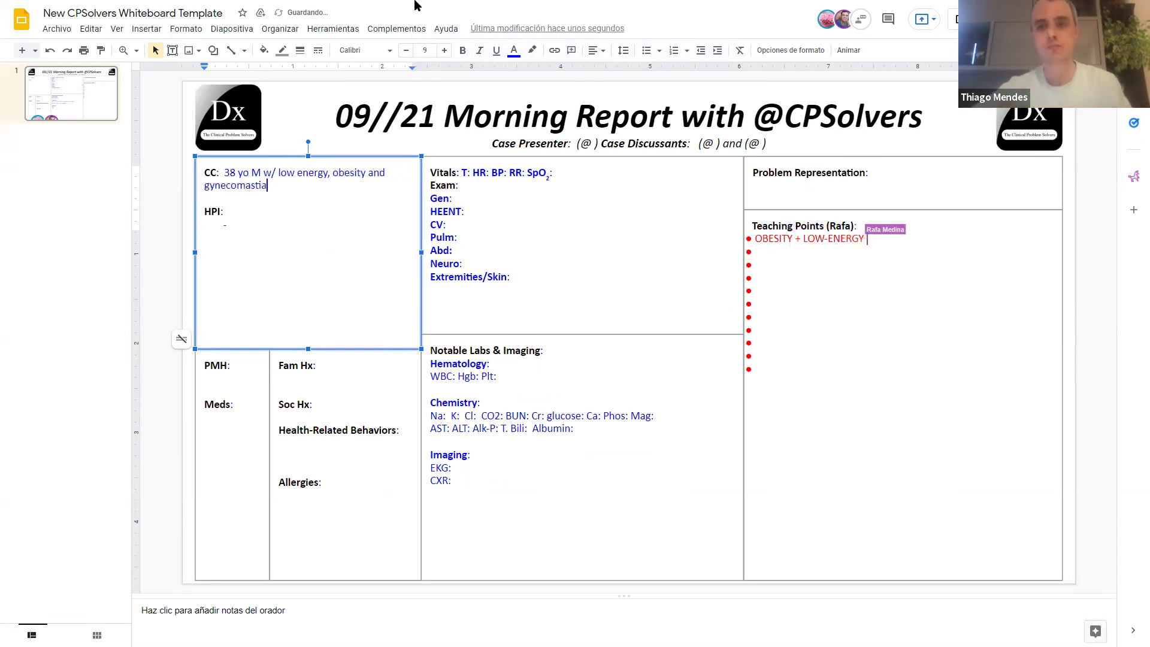
Step: Enter the presenter's full name after Case Presenter and their social-media handle in the parentheses
left_click(344, 247)
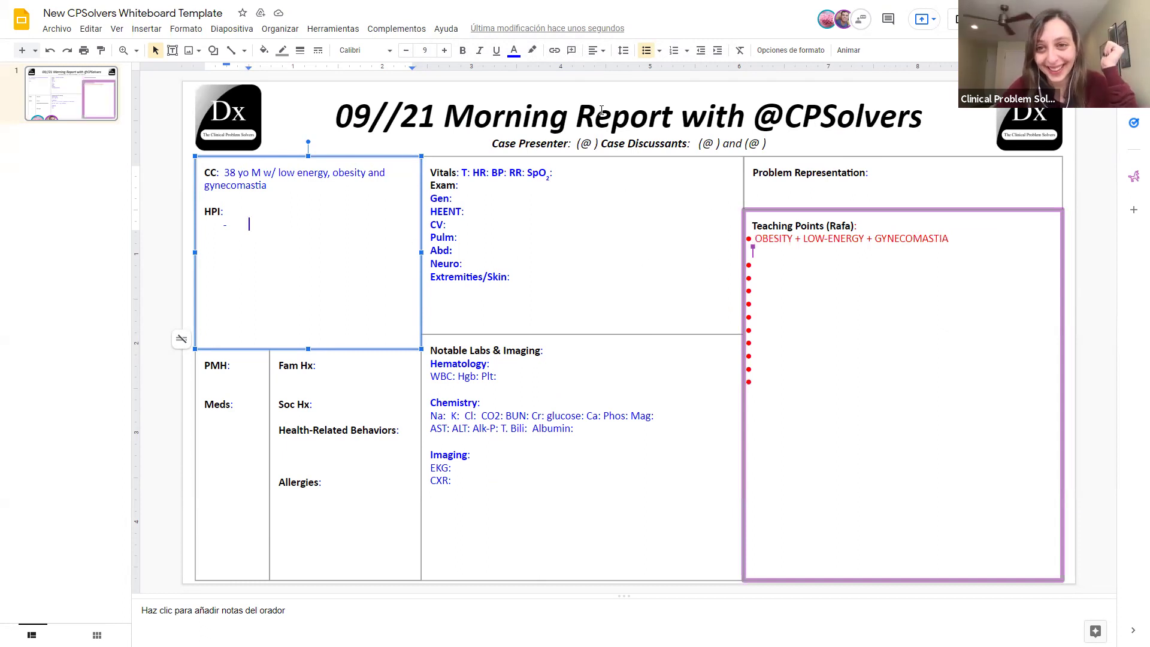
left_click(591, 145)
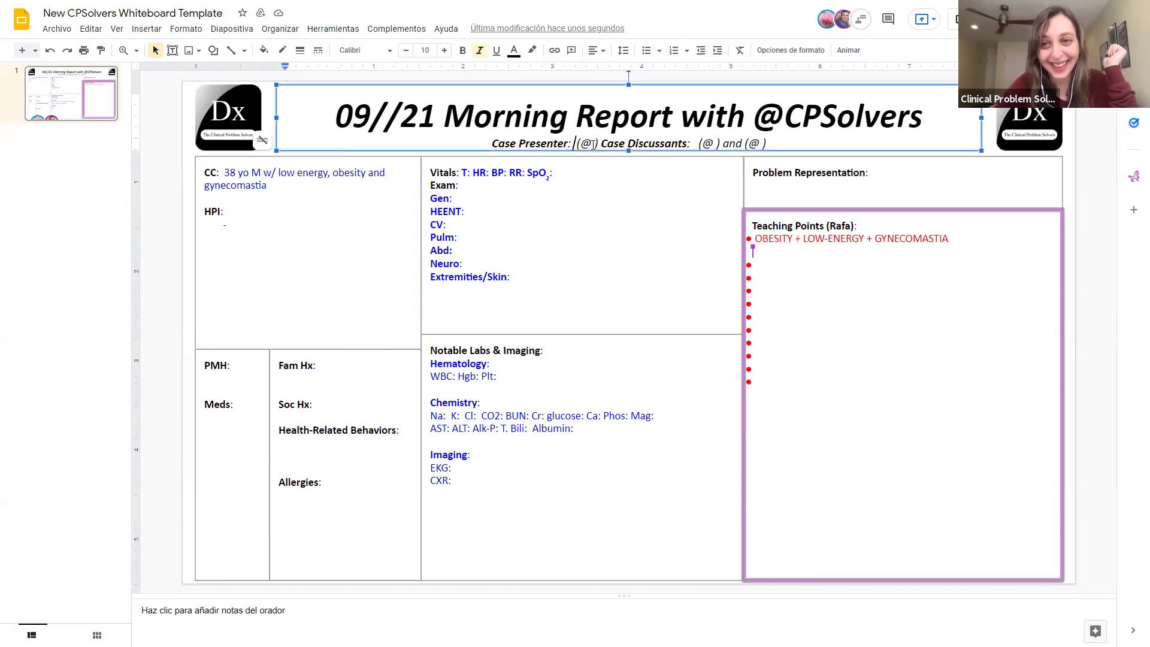
type("Thiago")
type(" Mende")
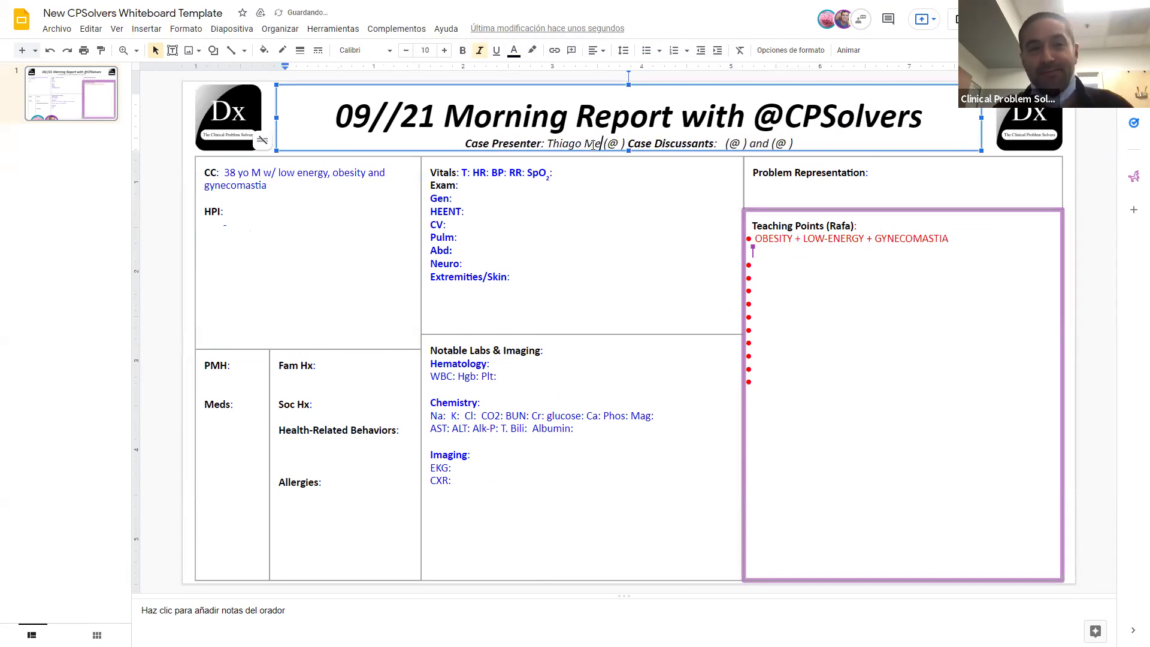
type("s")
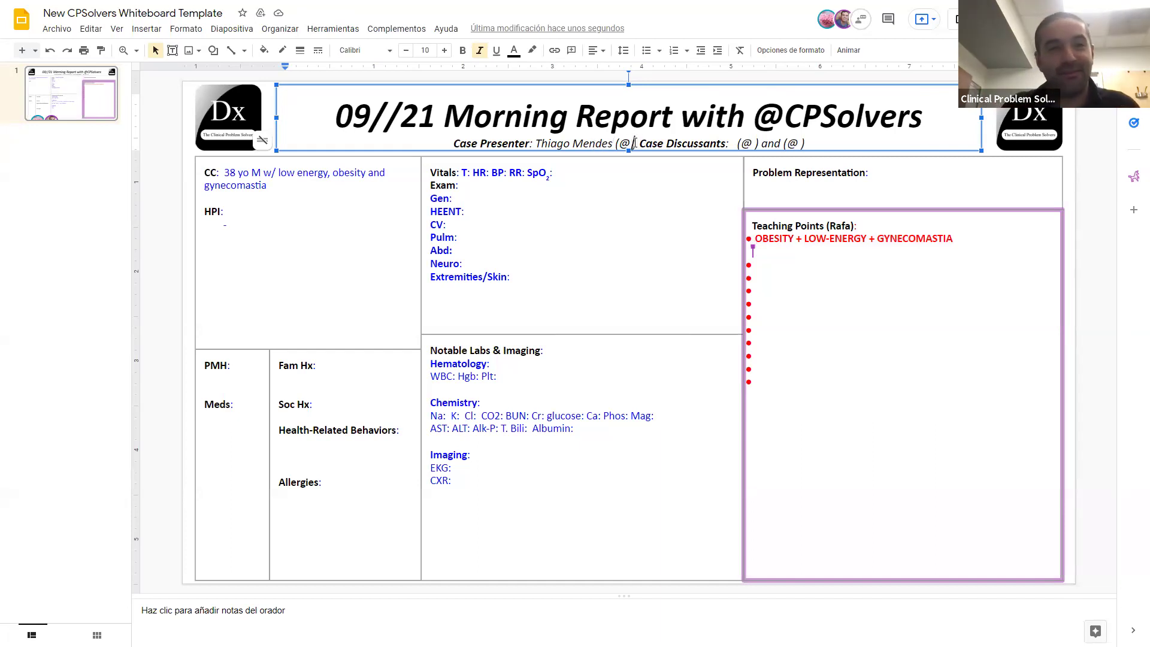
type("Mendes")
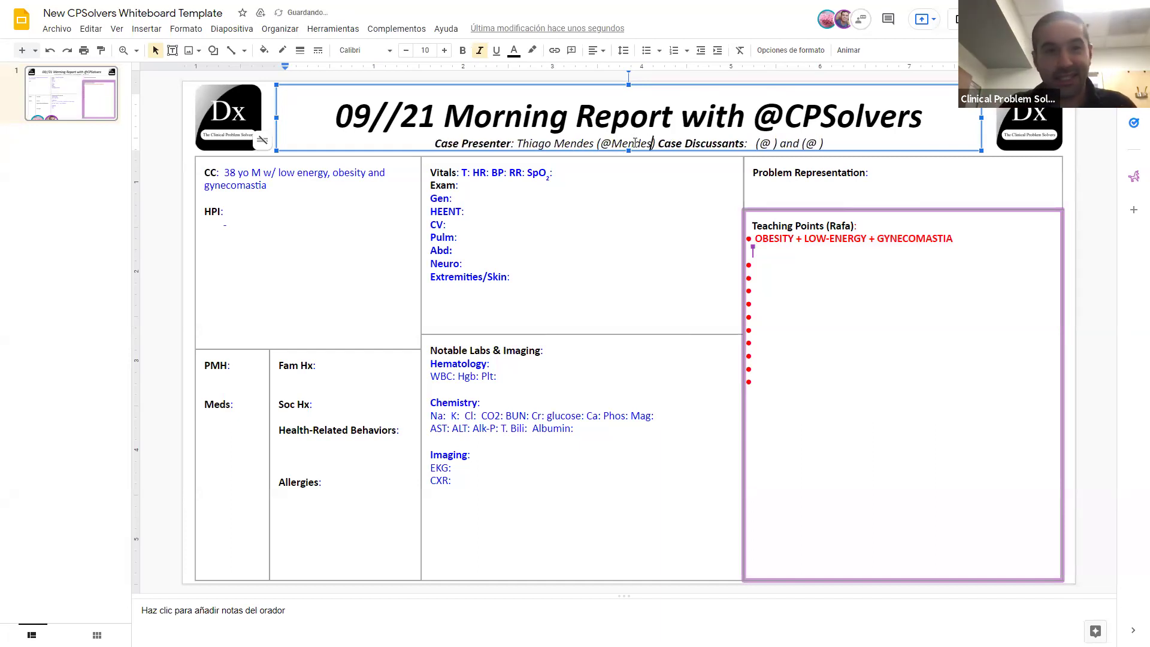
type("thiafo")
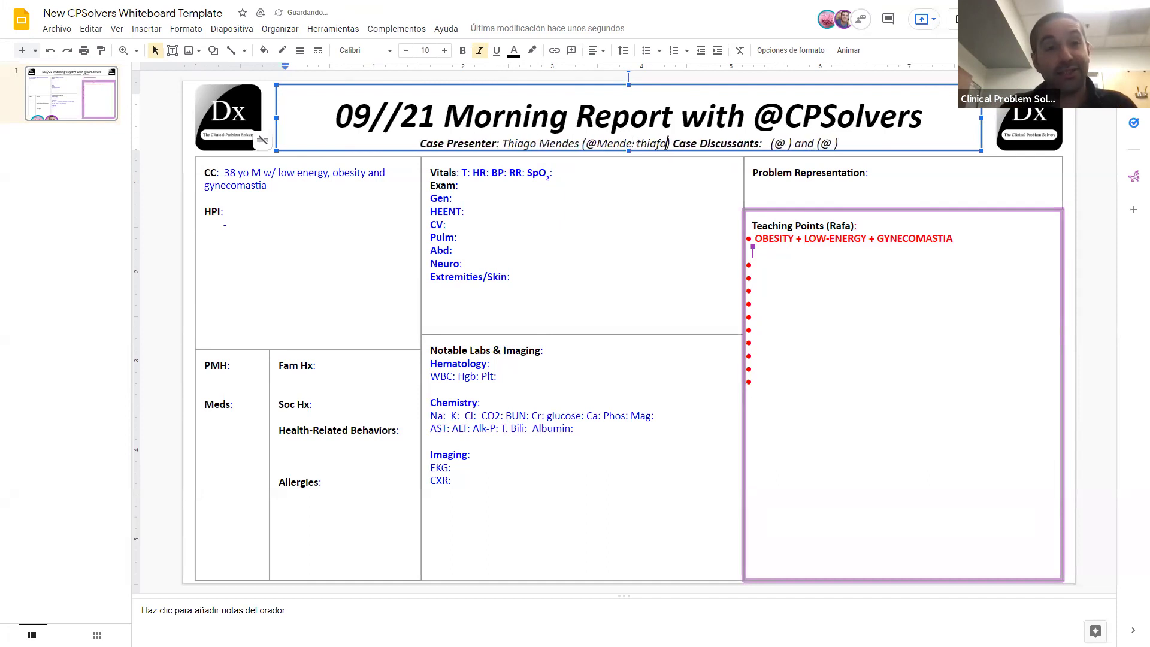
key("BackSpace")
key("BackSpace")
type("gob")
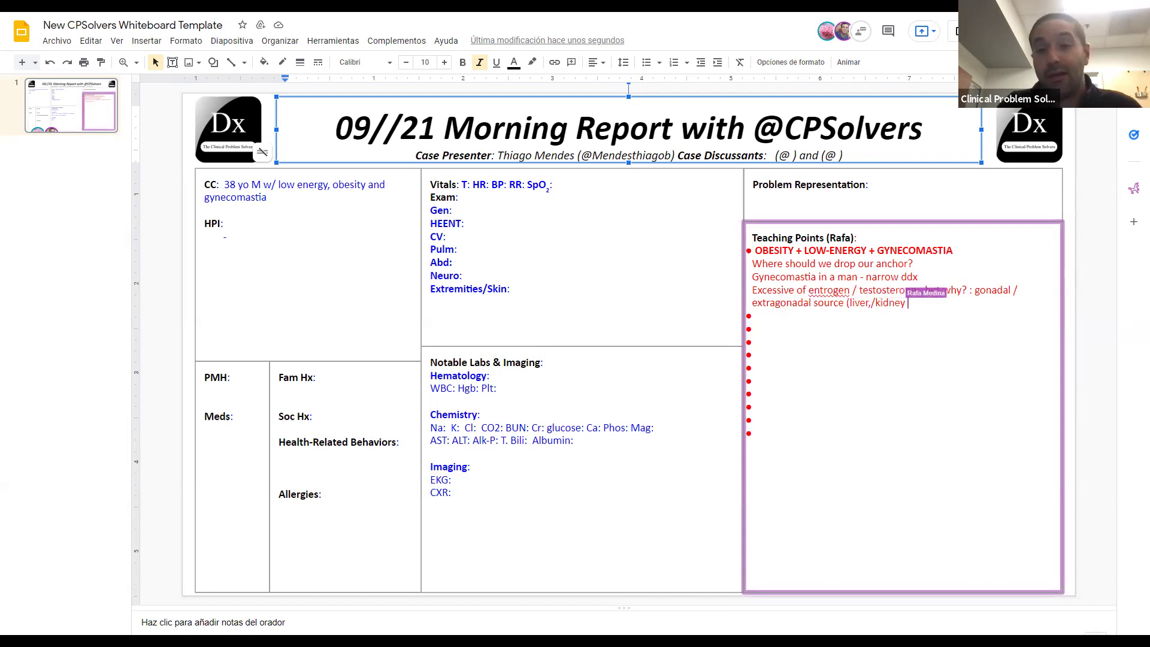
Step: Extend the extragonadal source list with kidney disease and spironolactone
type("ney dz, spironolactone, marijuana use - more prevalent")
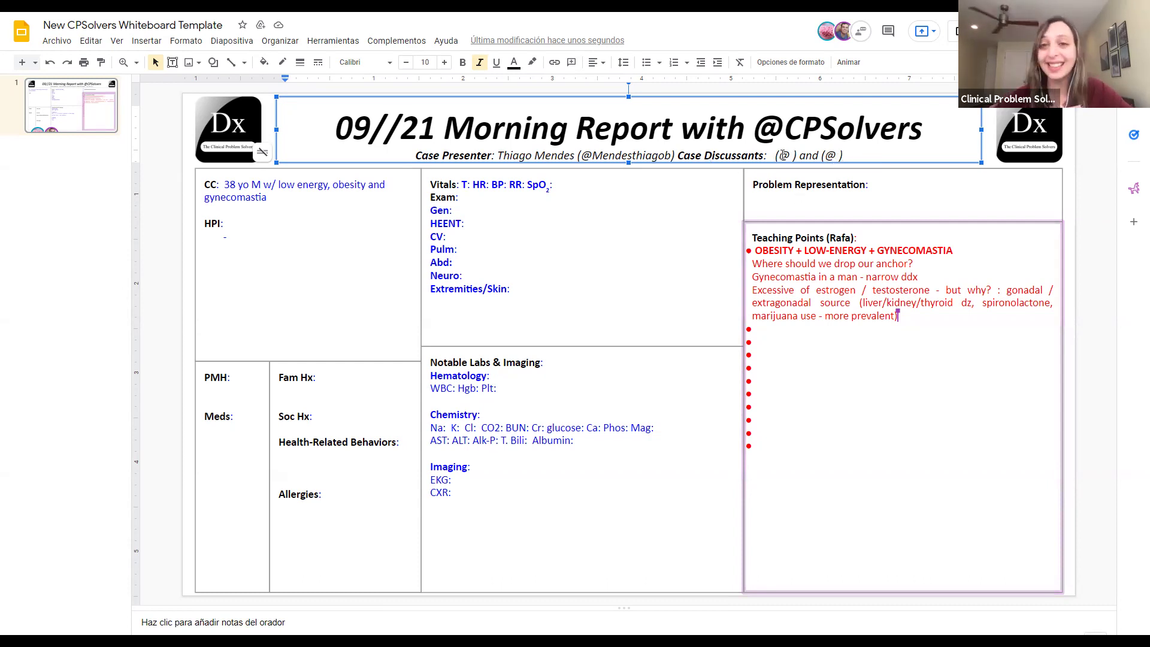
Step: Replace the '(@ ) and (@ )' discussant placeholders with the two discussants' names joined by '&'
left_click_drag(844, 150, 773, 155)
key("BackSpace")
type("Sharmin ")
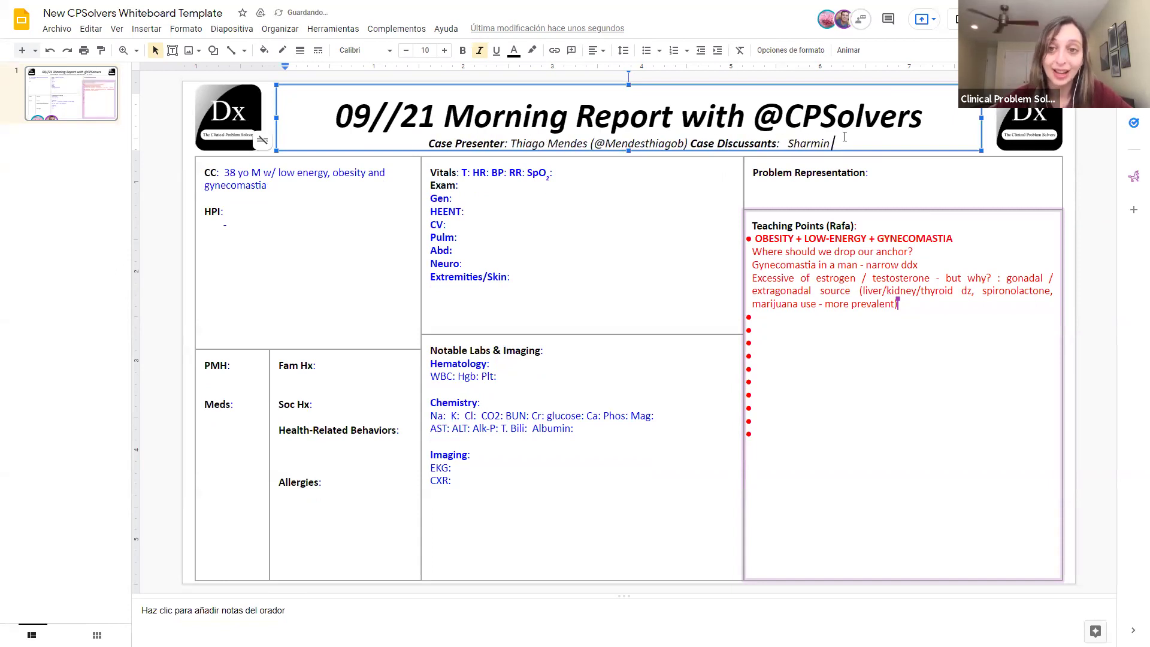
type("& Rabin")
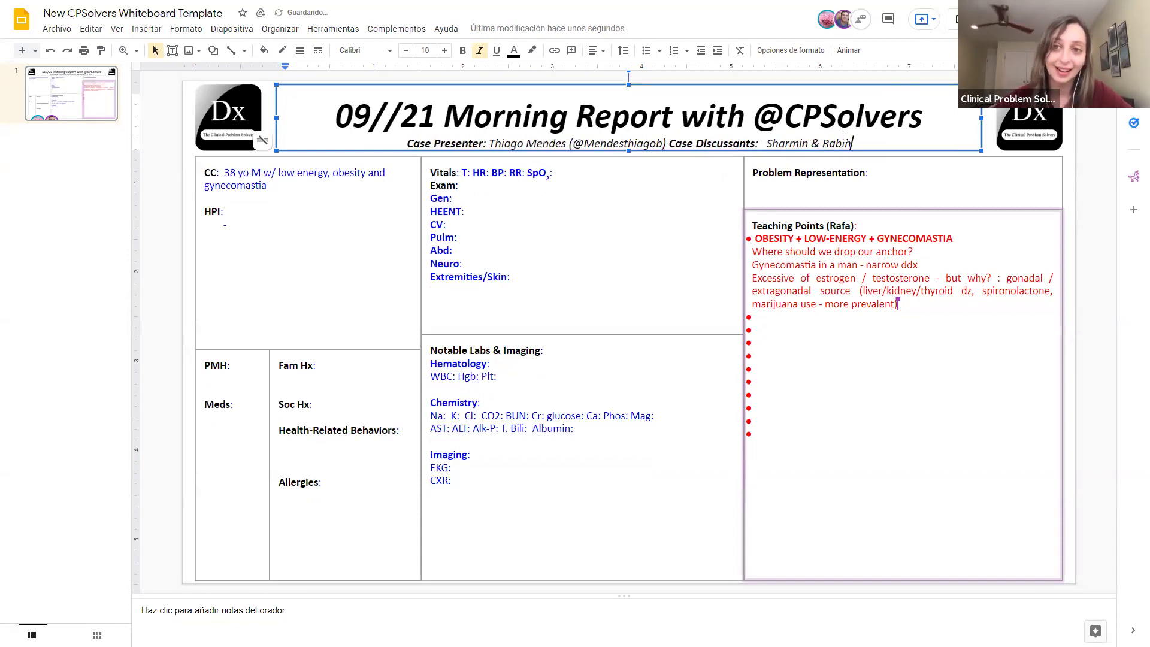
key("BackSpace")
type("h")
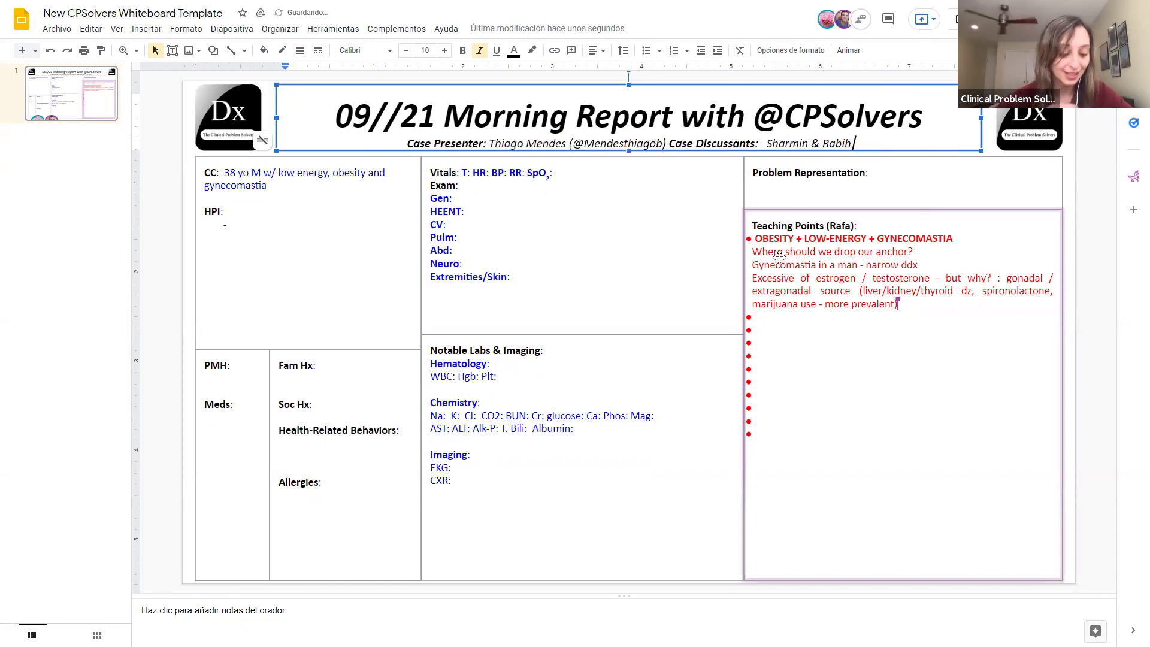
Step: Return to the CC/HPI box and place the cursor on the empty HPI bullet
left_click(551, 222)
left_click(327, 219)
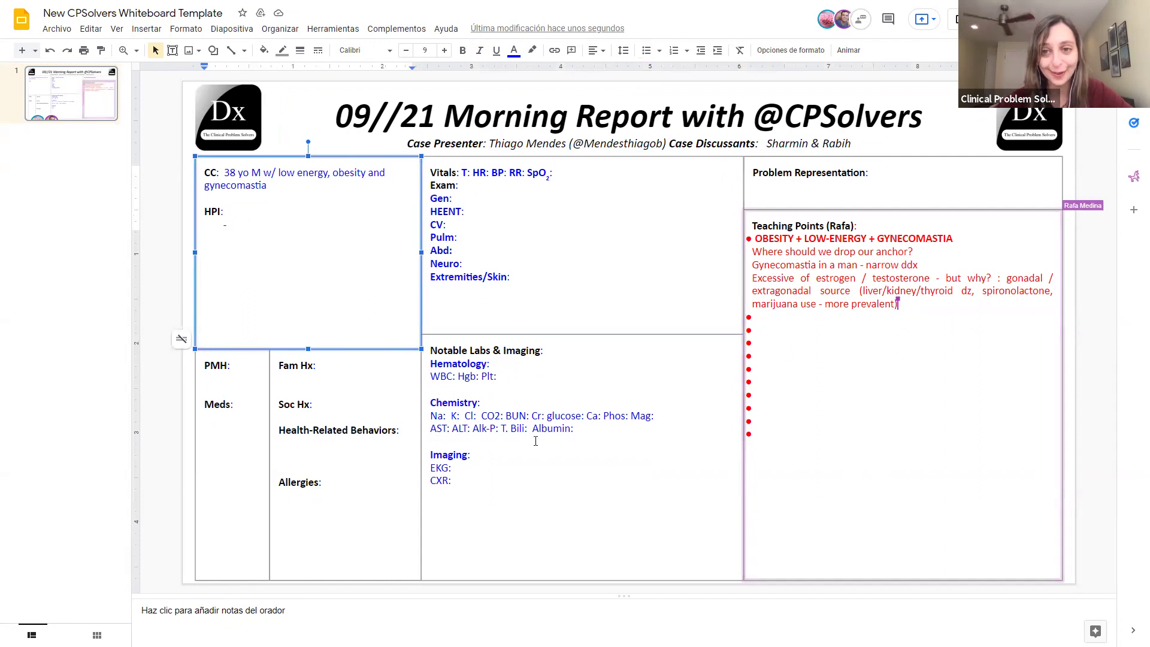
left_click(251, 230)
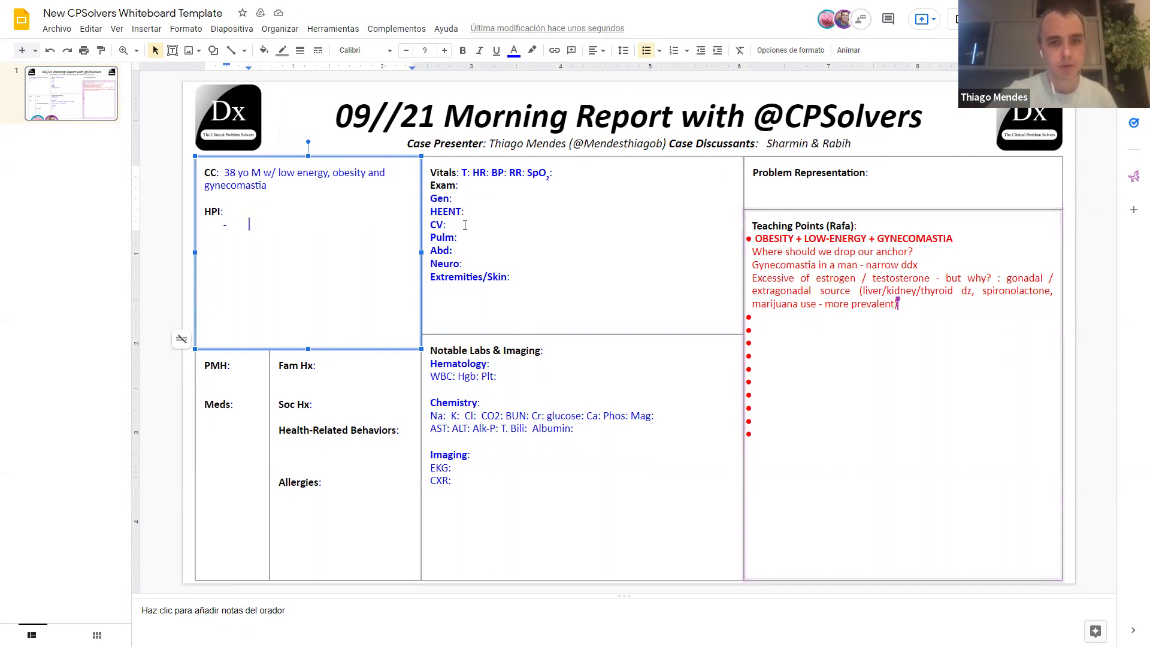
Step: Add HPI bullets 'Not puberty difference' and the low-energy-at-work note, and set Soc Hx to 'Garment worker'
type("Not pubert")
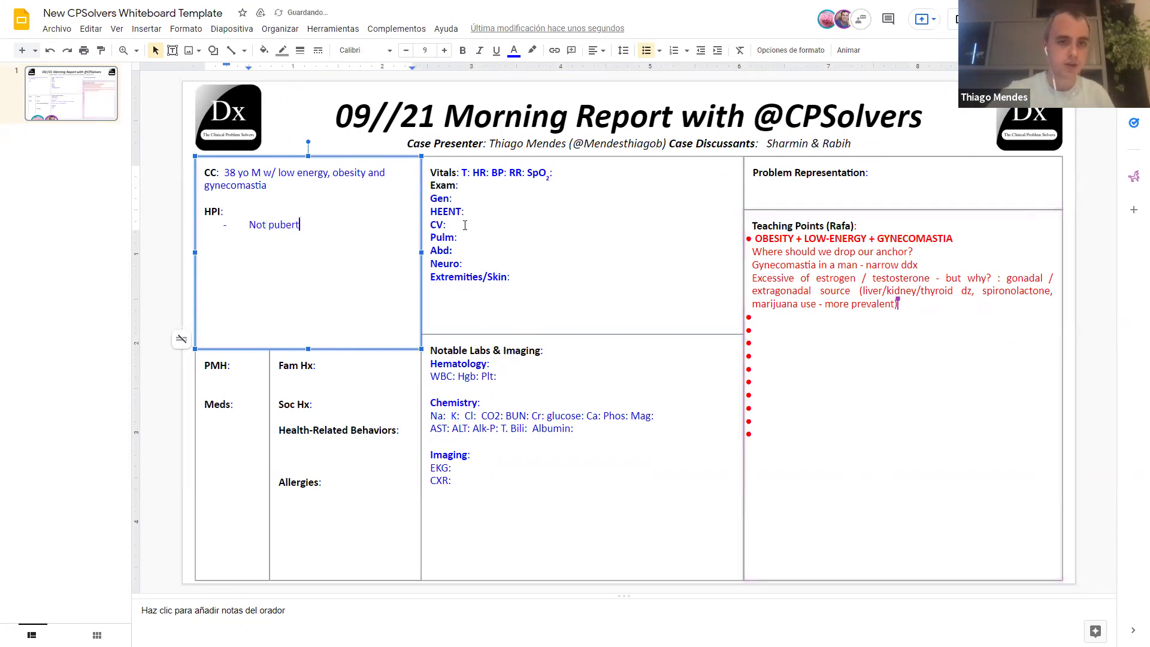
type("y difference")
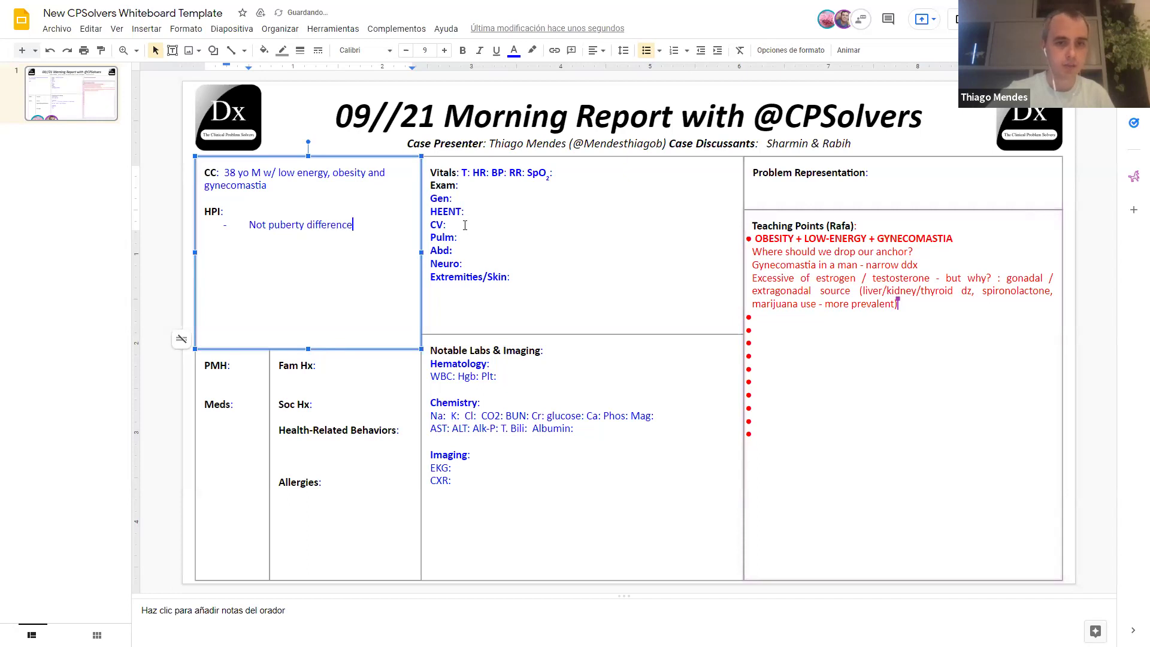
key("Return")
type("Low ene")
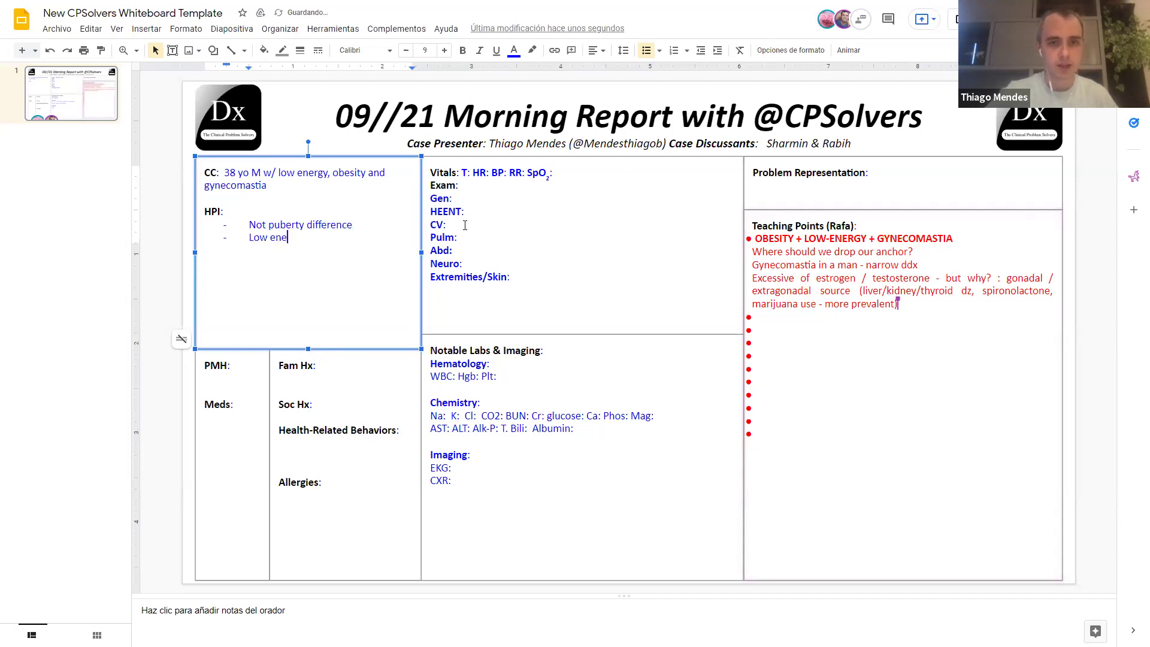
type("rgy: feels get more tired than usual while working")
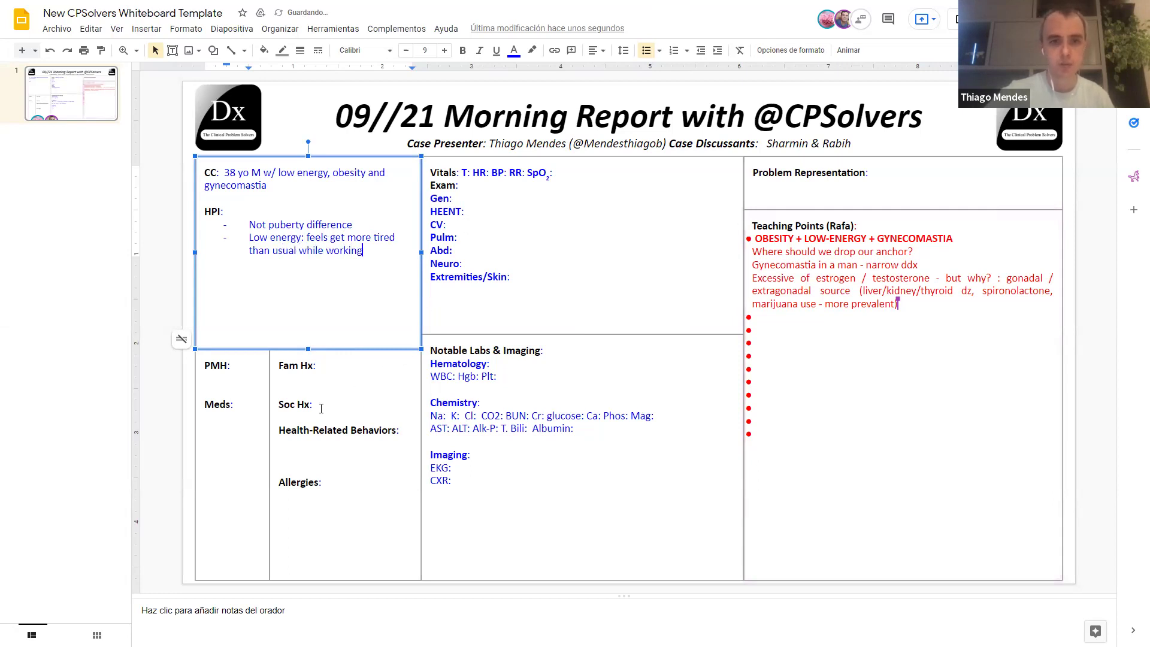
left_click(326, 405)
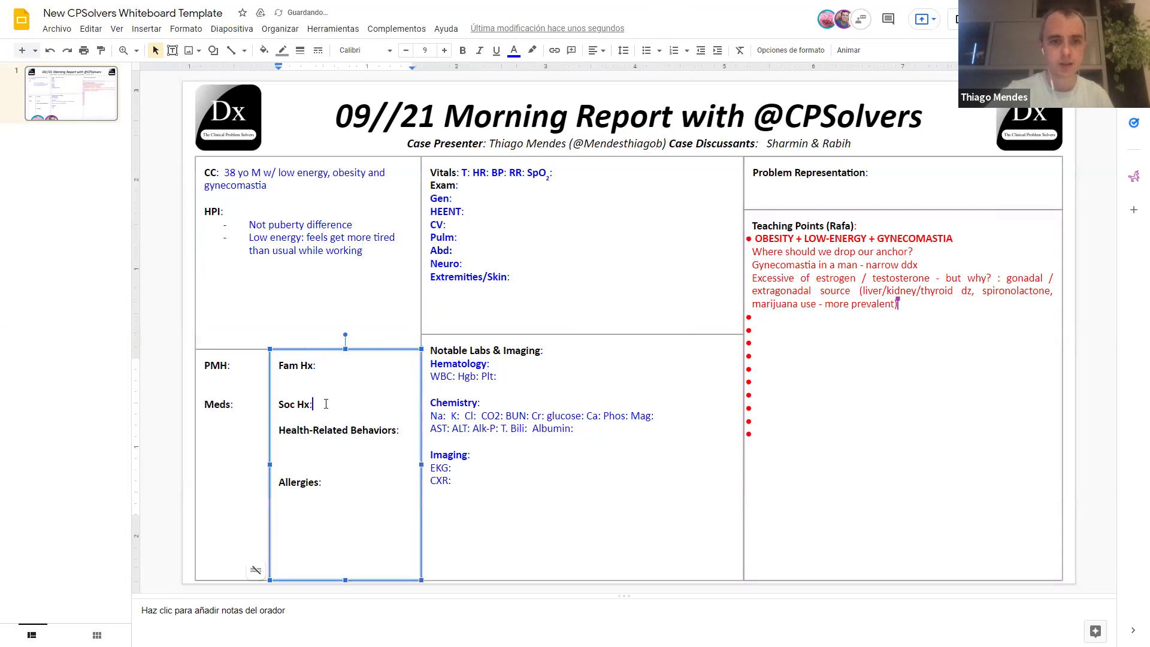
type("Garment")
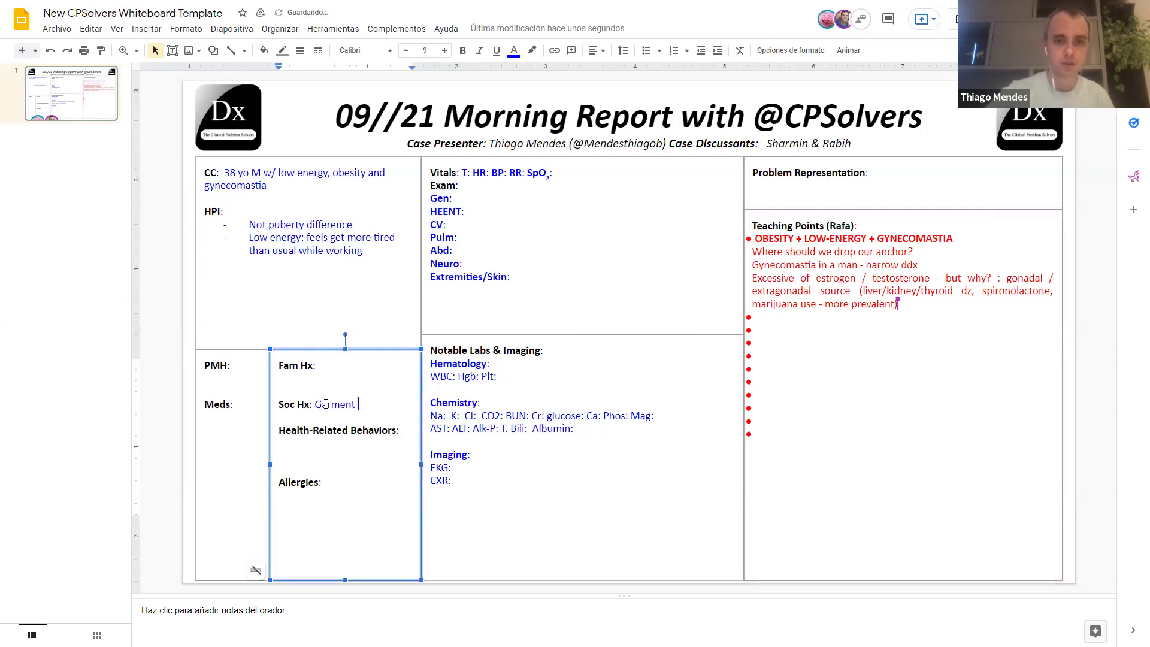
type(" worker")
Step: Add an HPI bullet 'Don´t exercise'
left_click(365, 251)
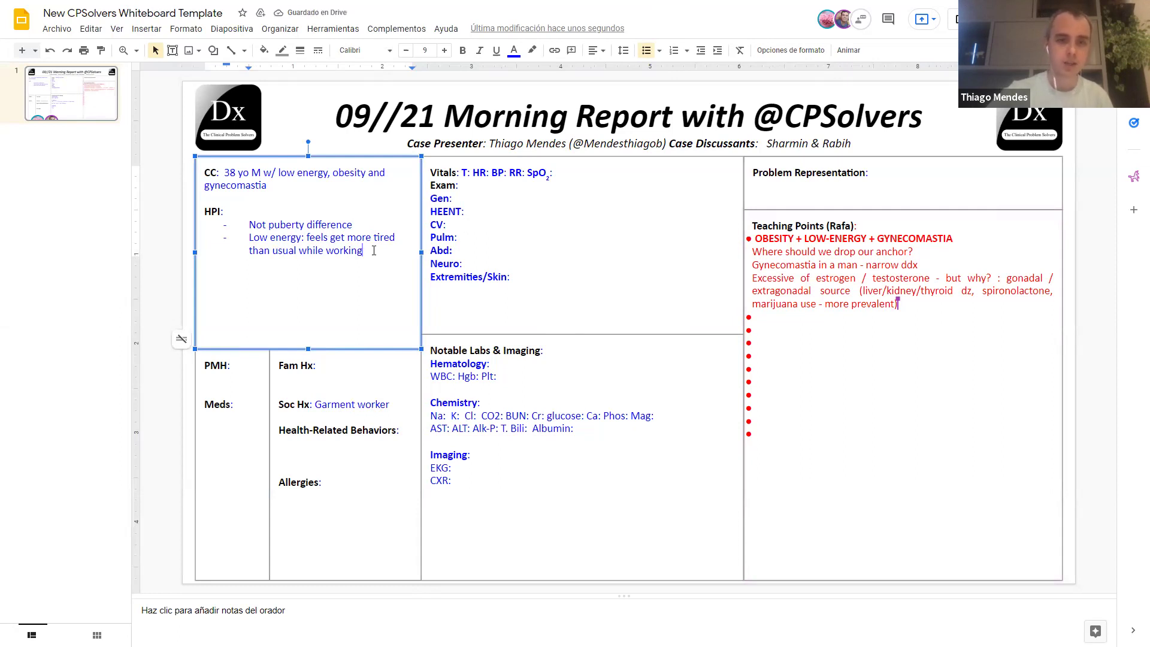
key("Return")
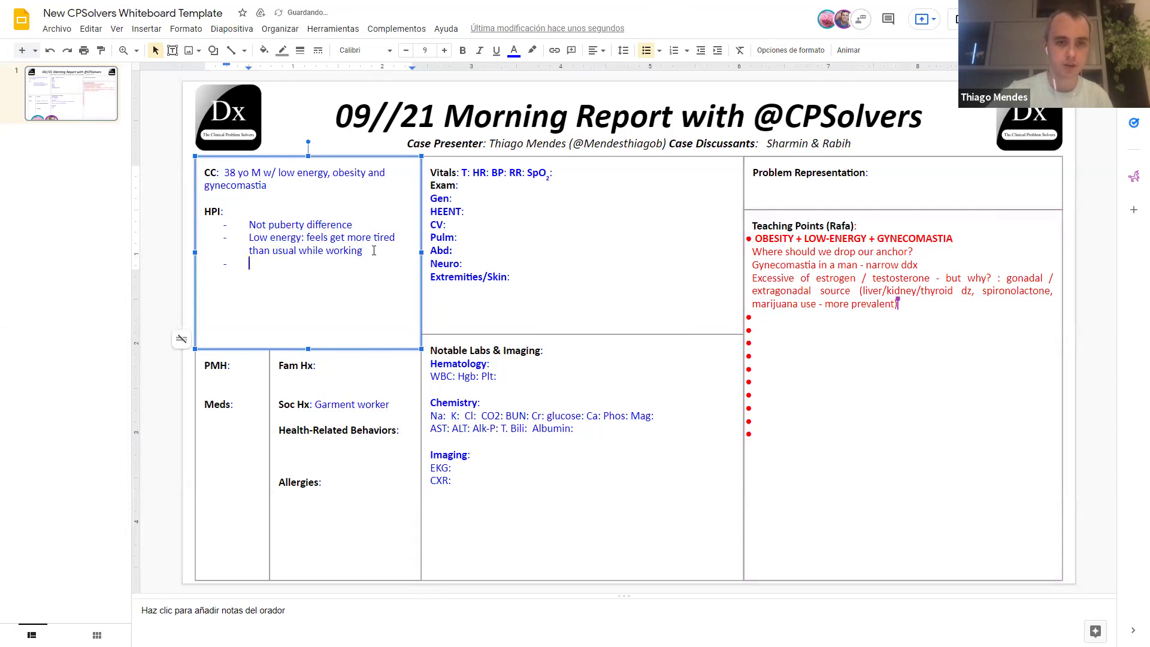
type("Don")
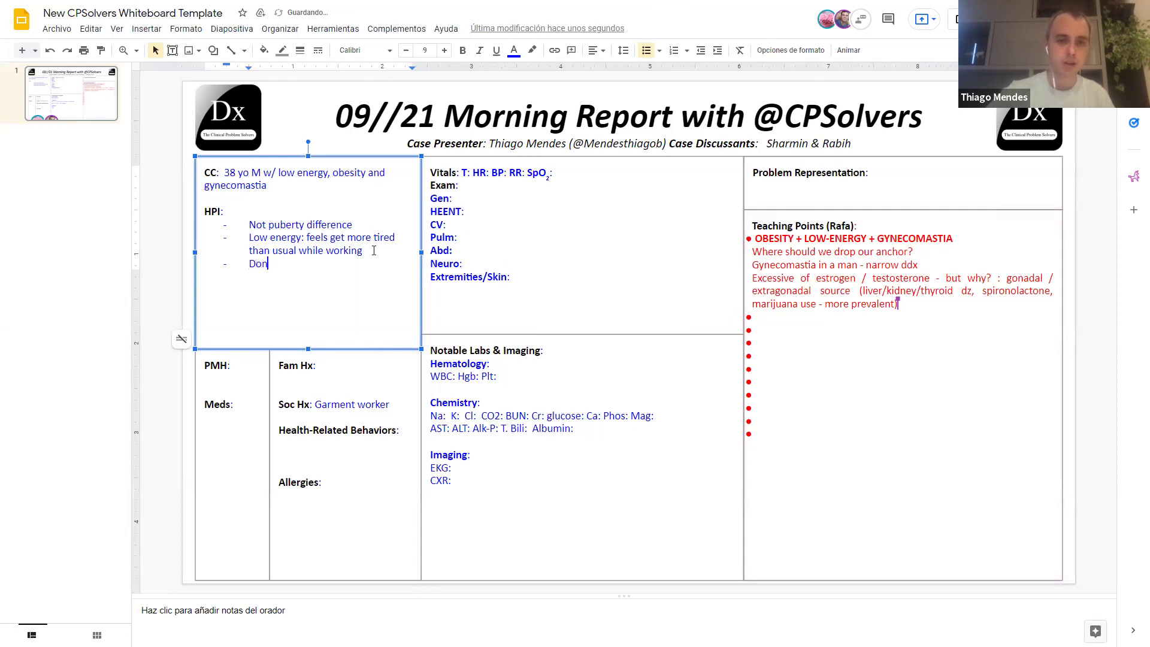
type("´t exerc")
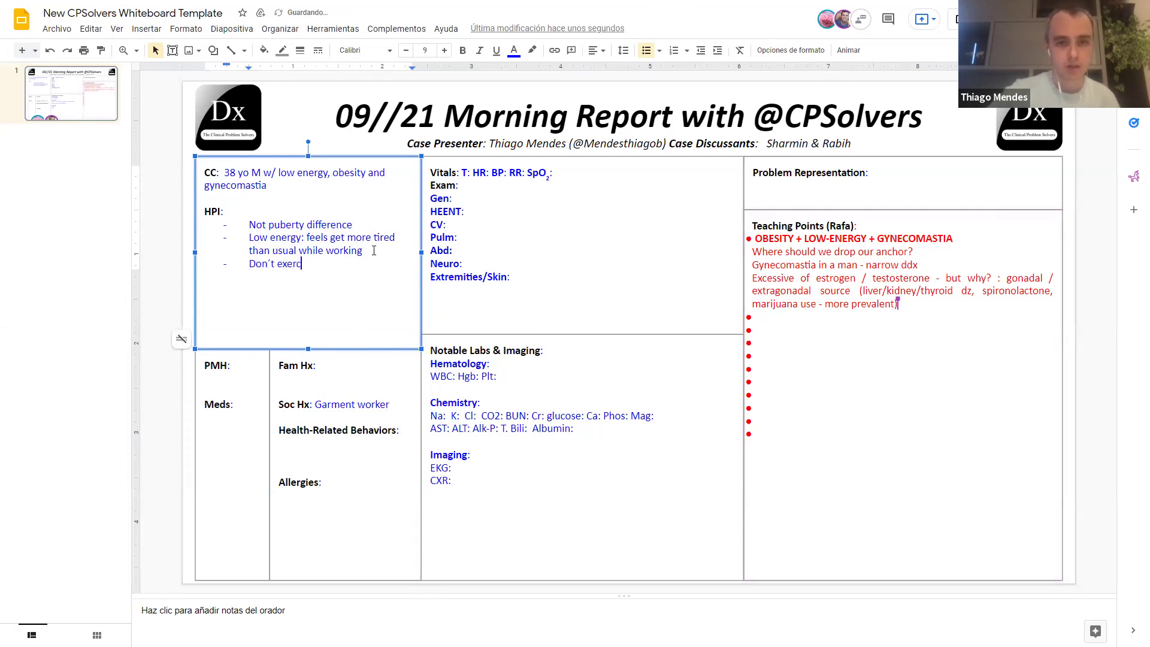
type("ise")
Step: Add HPI bullets on painless, non-enlarging lifelong gynecomastia and progressive weight gain since adolescence
key("Return")
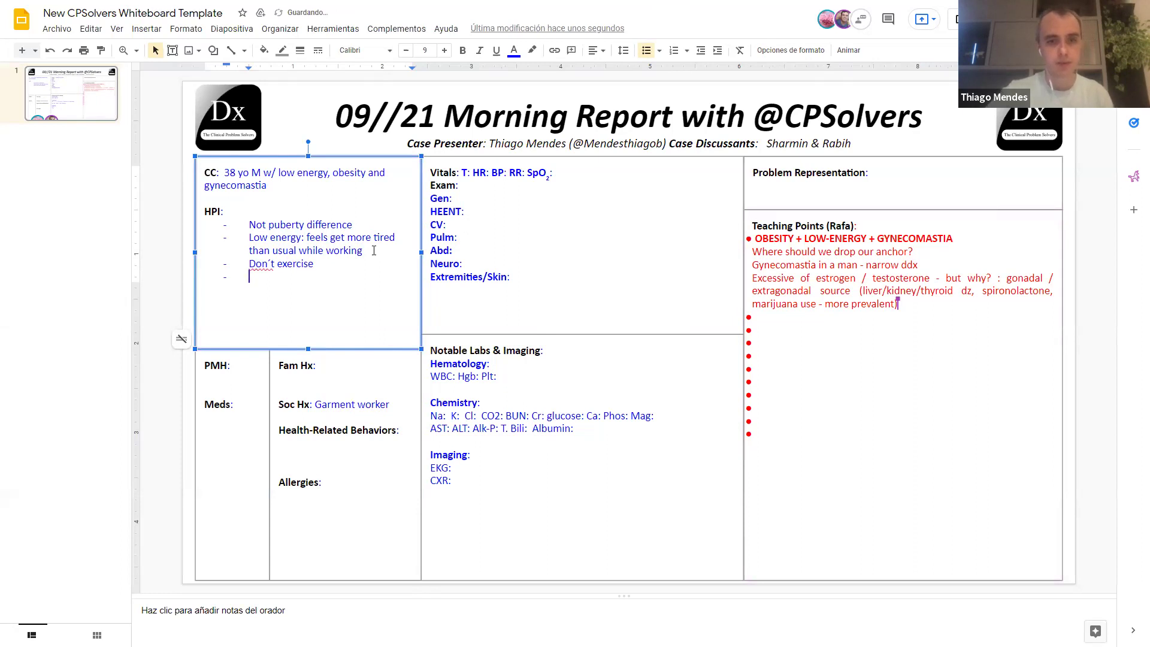
type("Not painful")
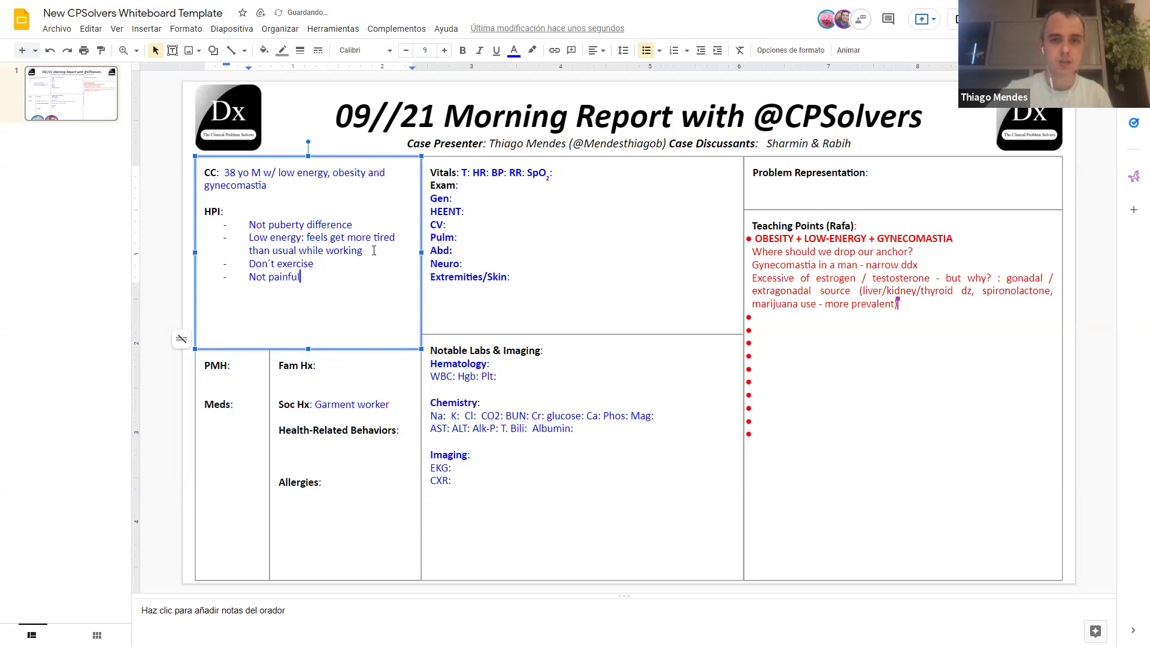
type(", not enlargin")
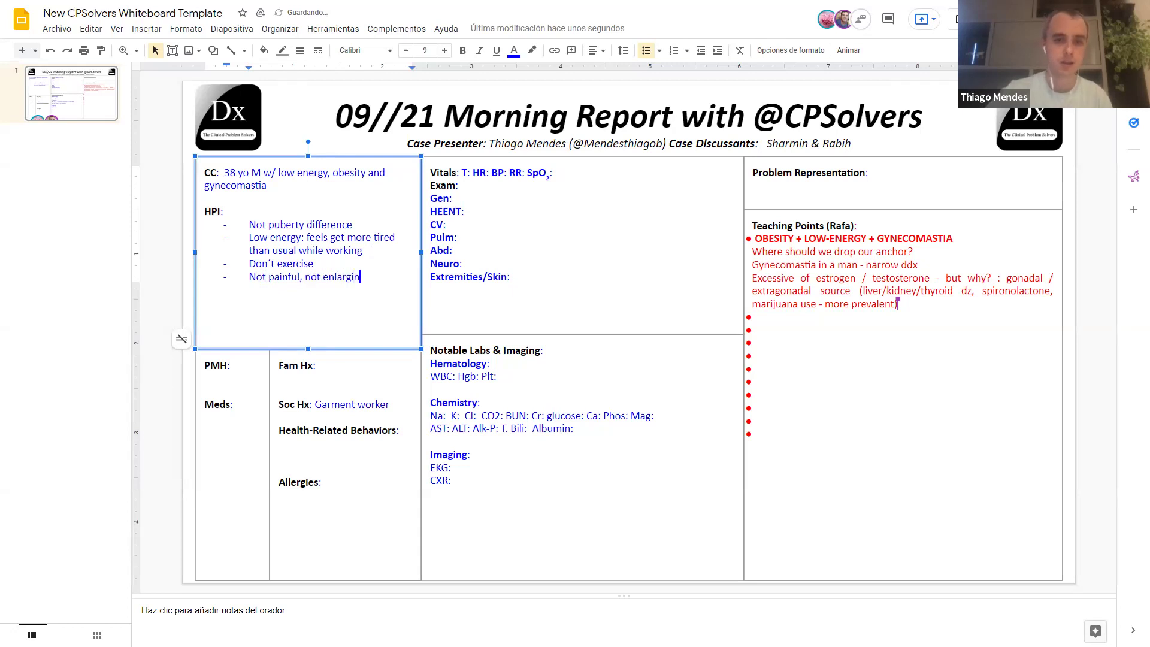
type("g ov")
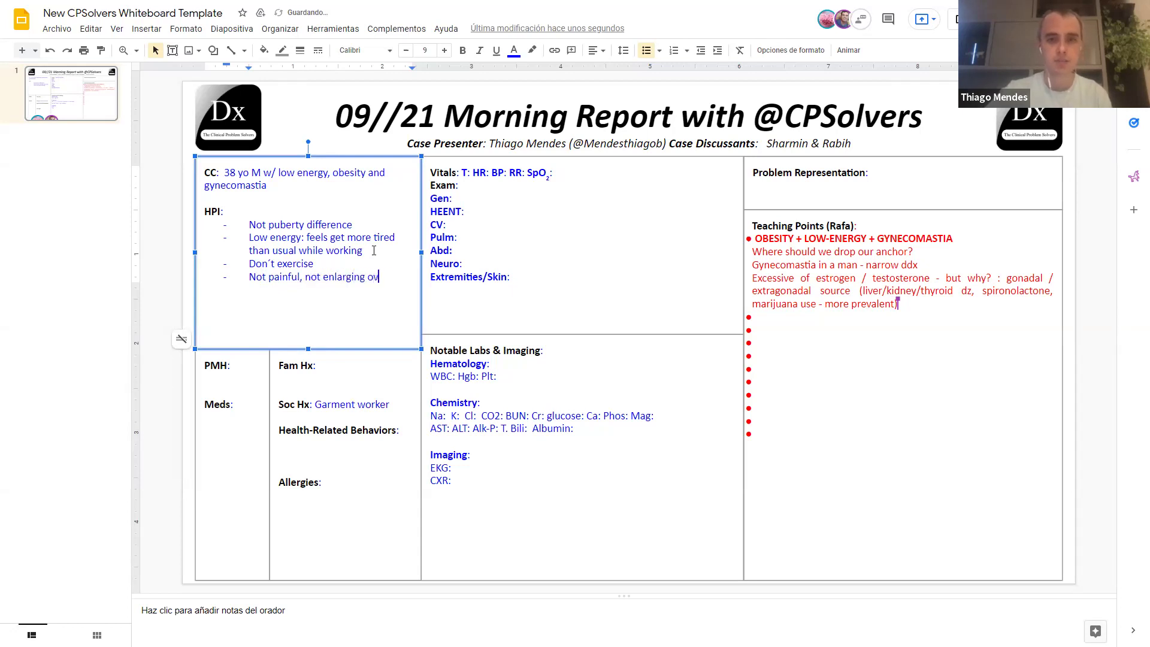
type("ertime gyne")
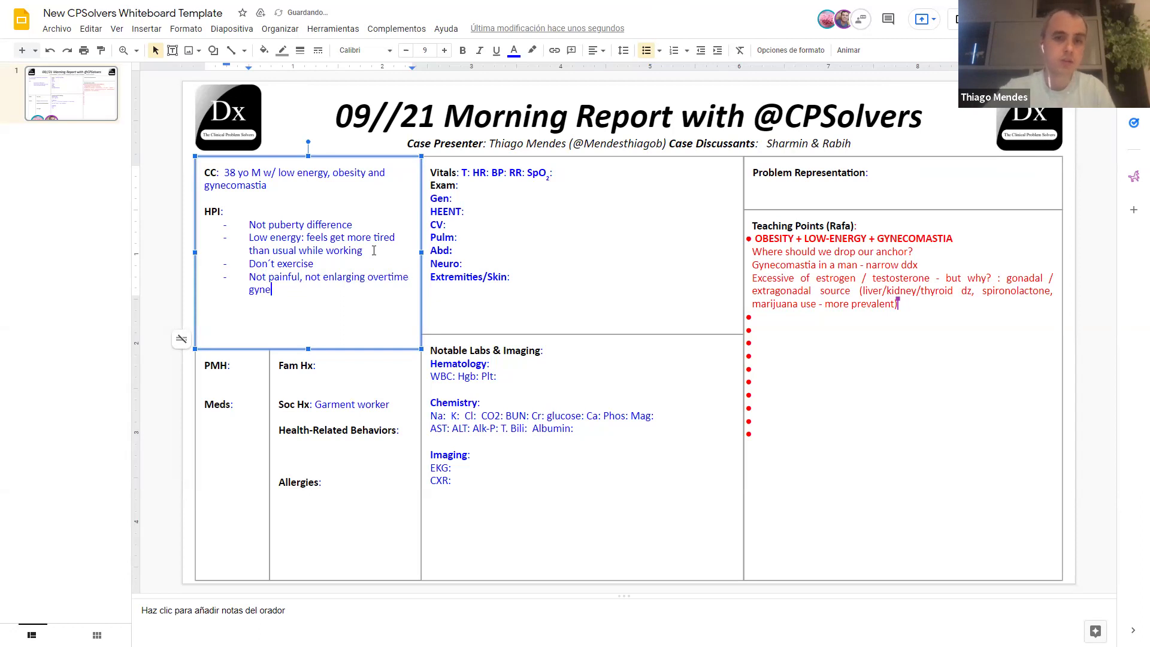
type("comastia. ")
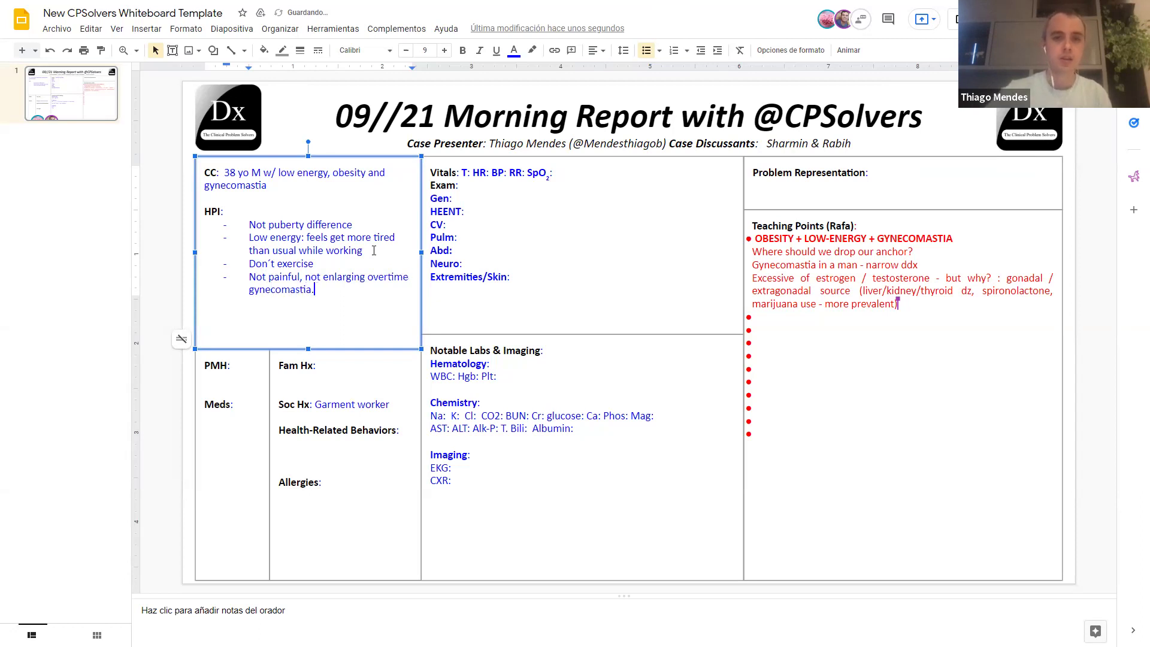
type("\"He has")
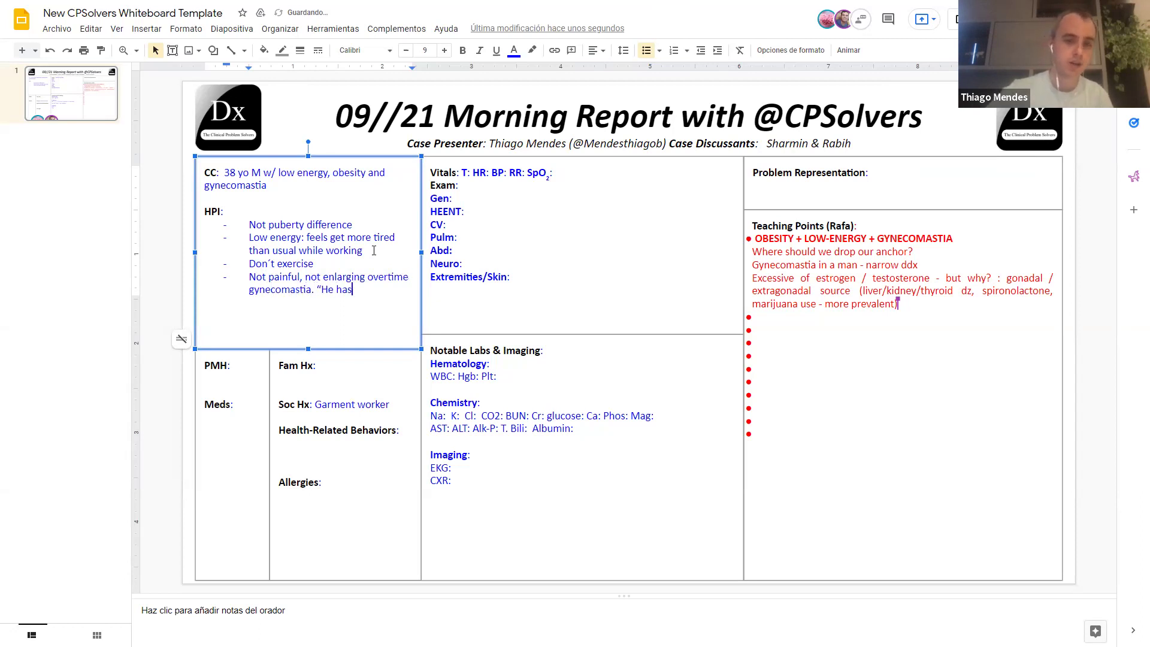
key("BackSpace")
type("d")
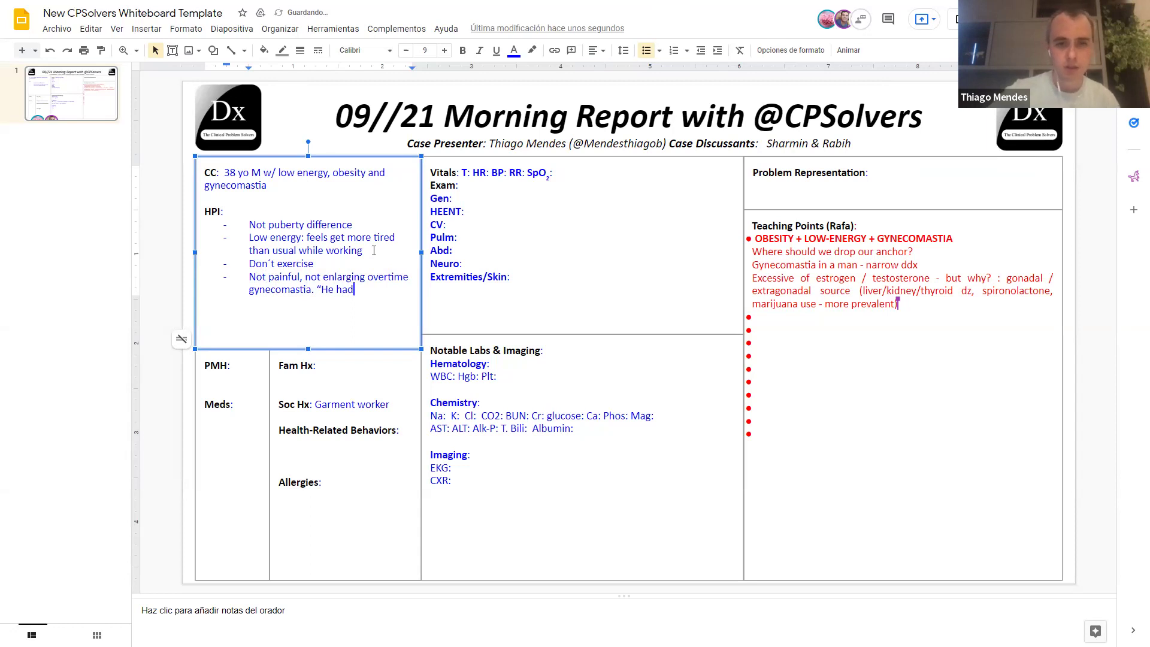
key("BackSpace")
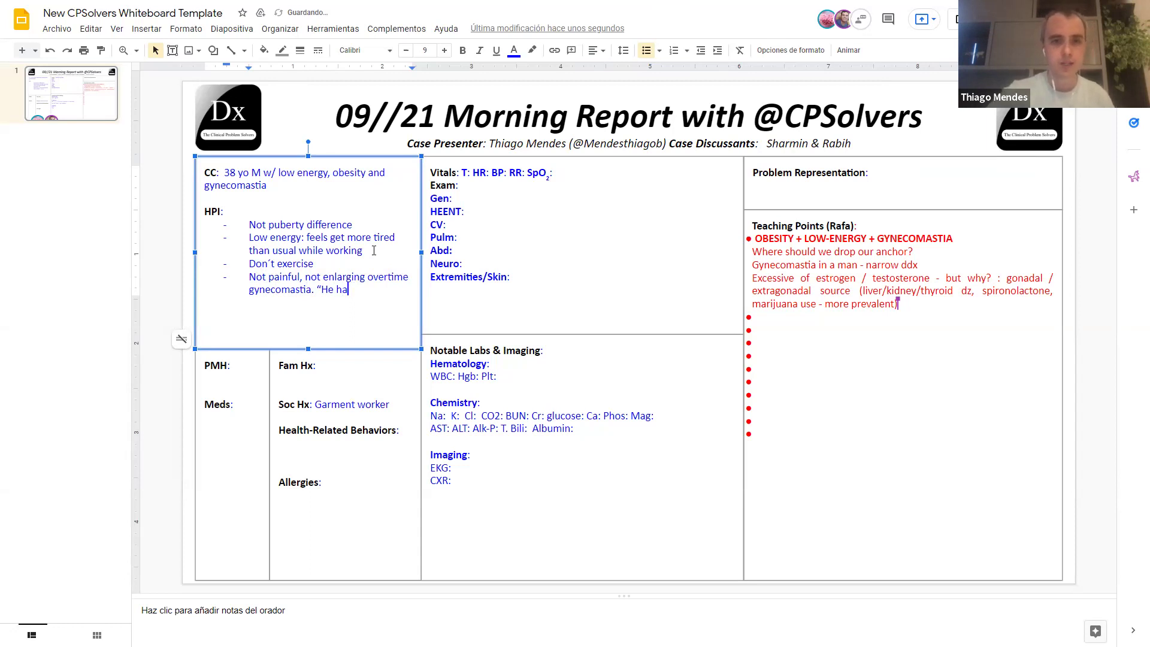
type("d")
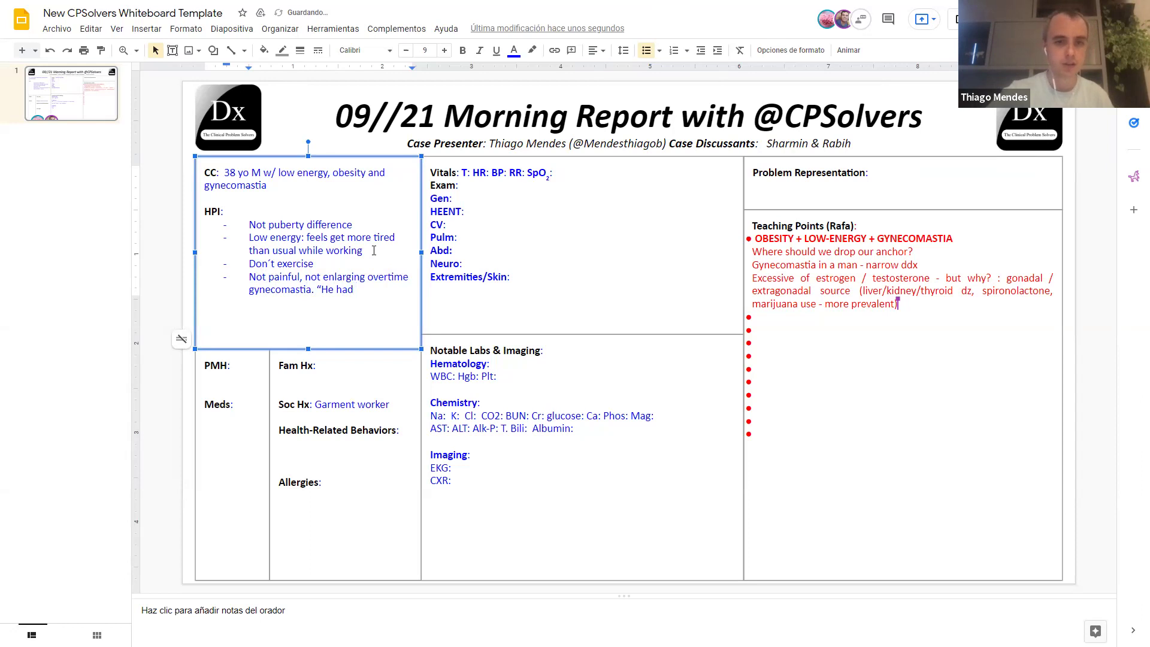
type(" ever have it")
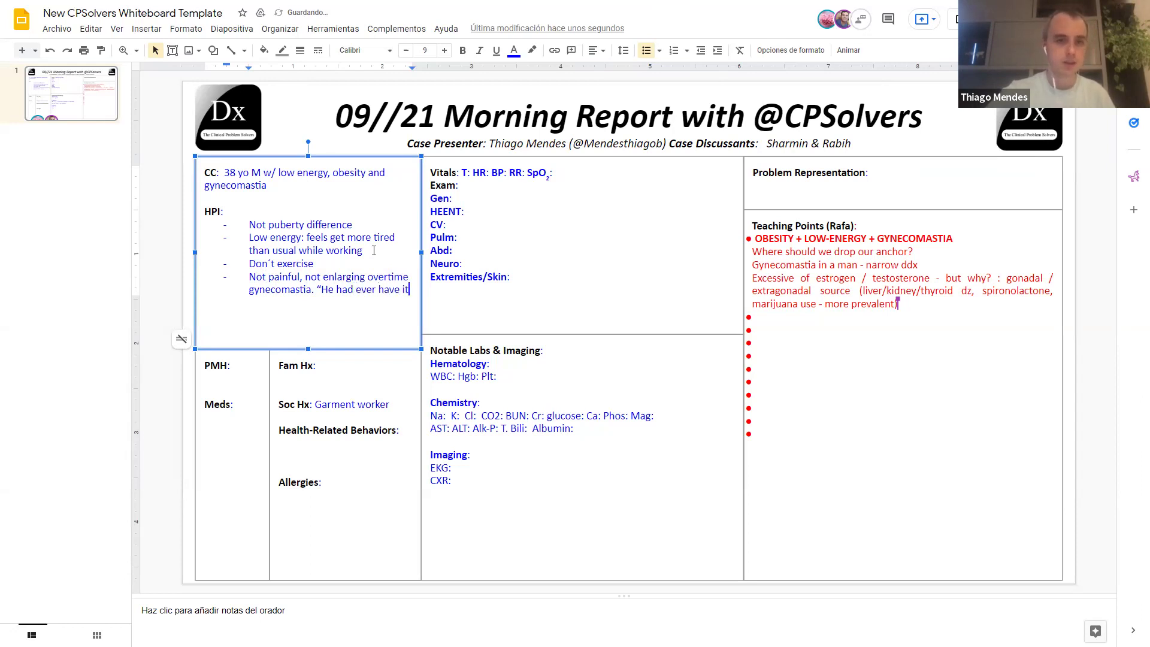
type("\"")
key("Return")
type("Progres")
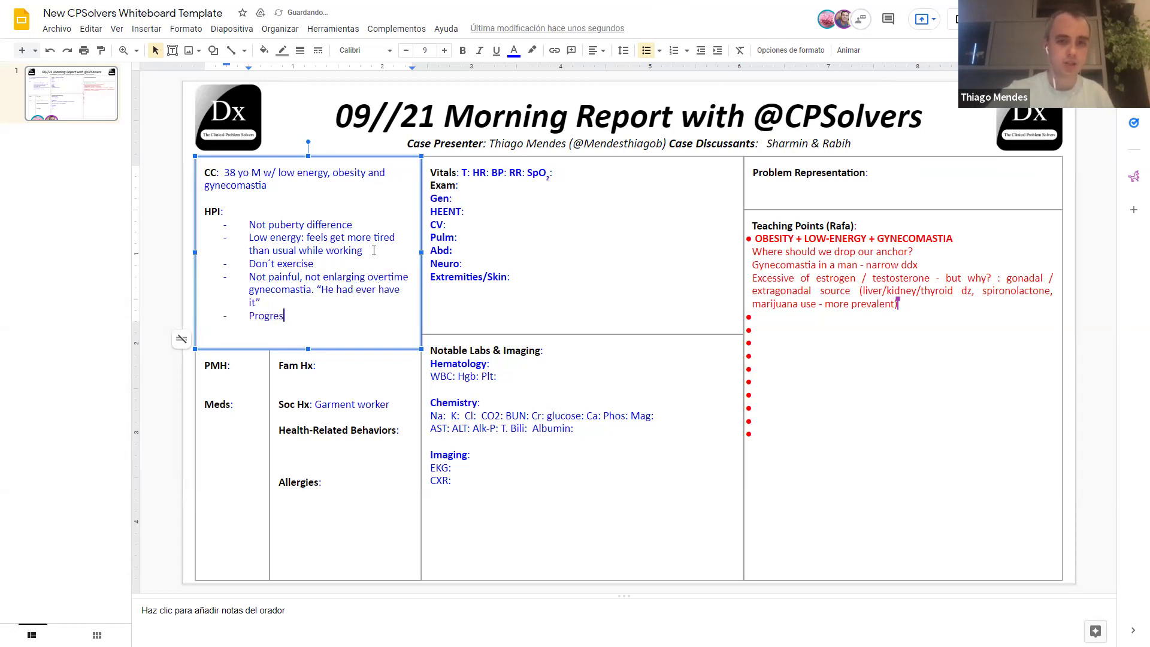
type("sive weigh ")
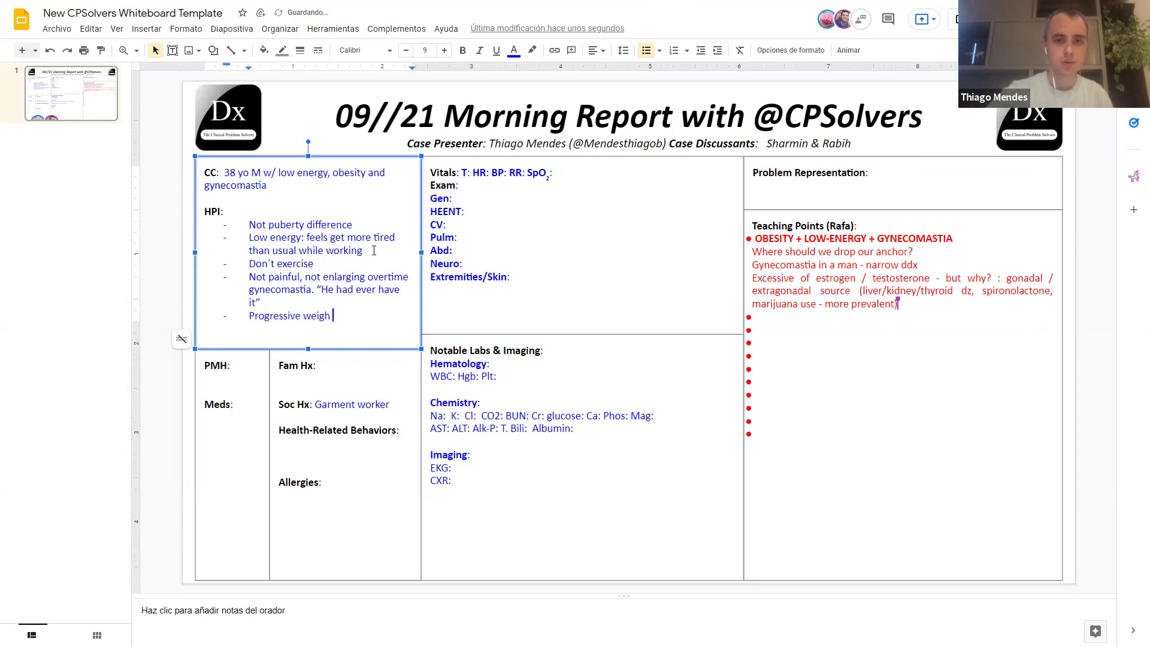
type("tgain since ")
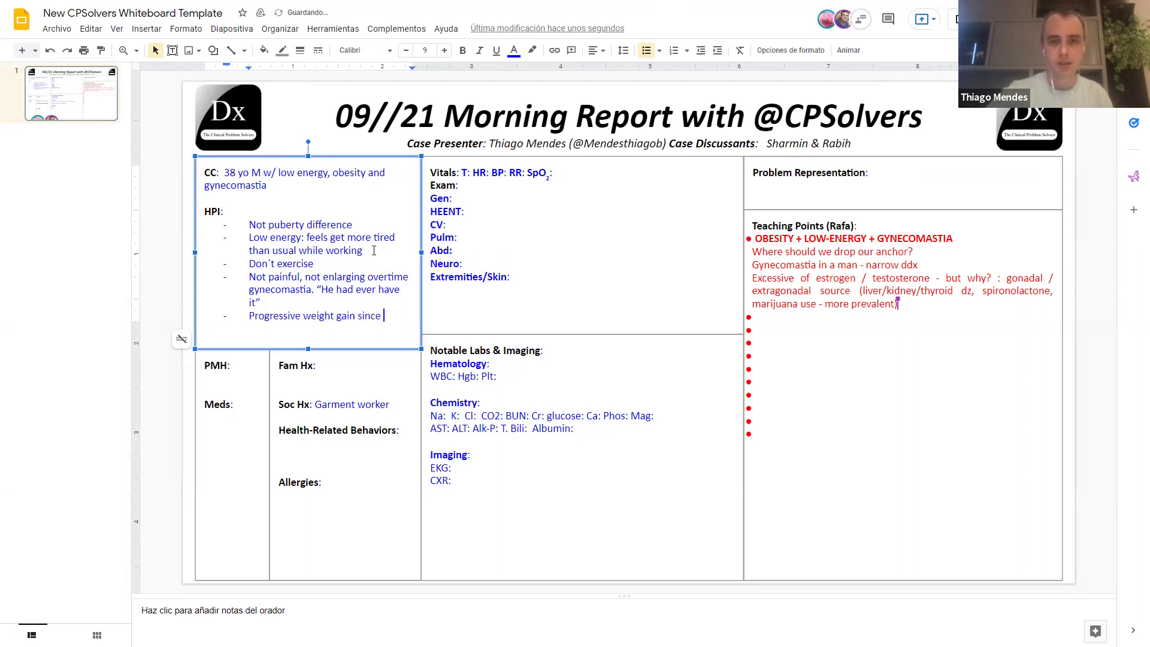
type("adolescene")
key("Return")
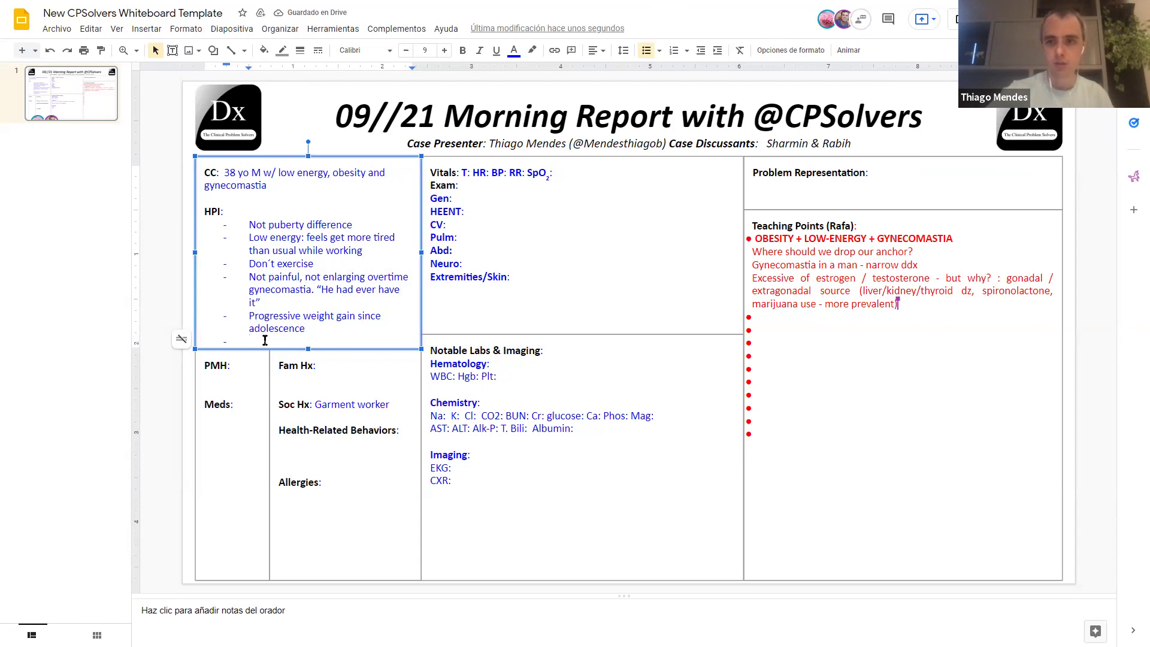
Step: Delete the empty trailing HPI bullet
left_click(300, 385)
left_click(299, 379)
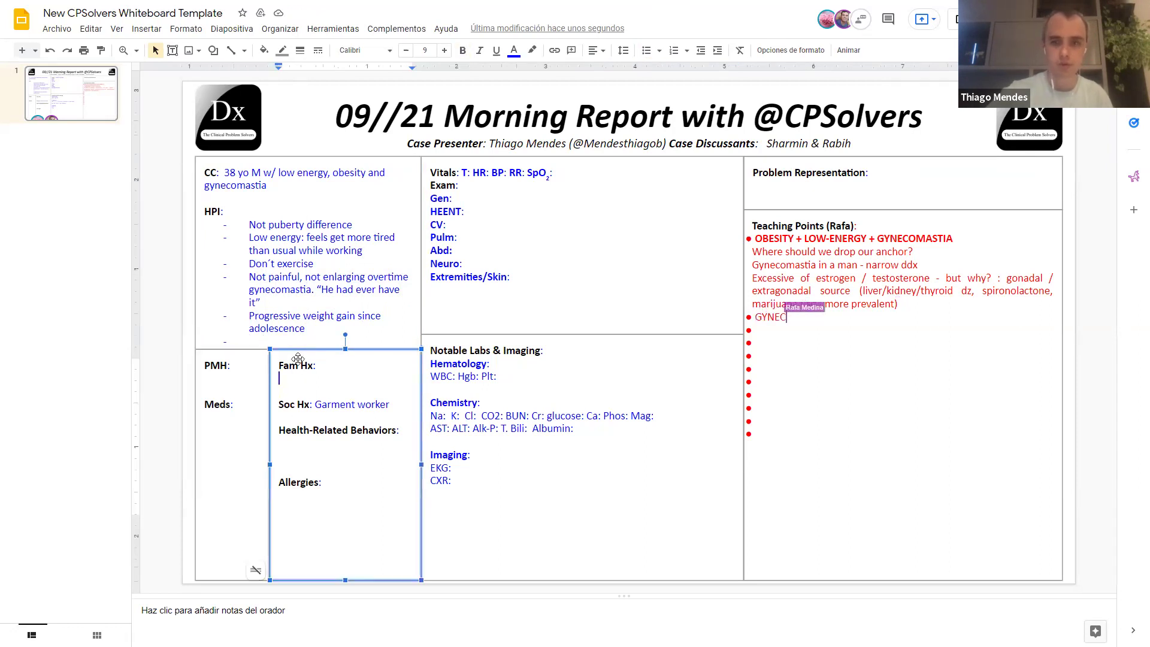
left_click(261, 342)
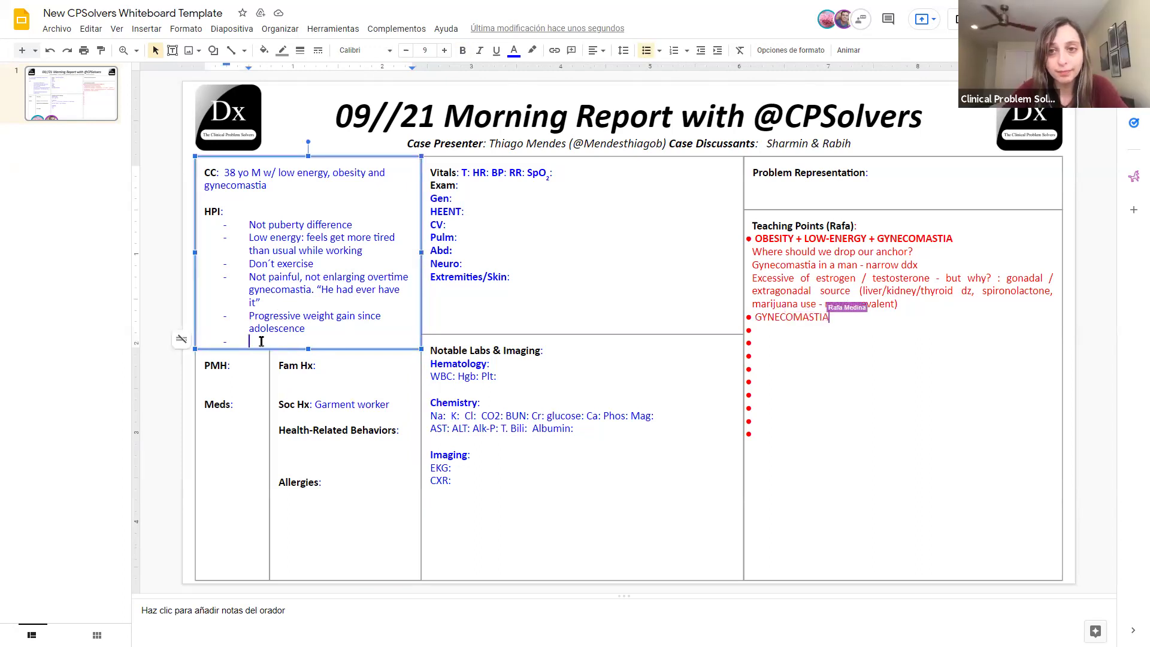
key("BackSpace")
key("BackSpace")
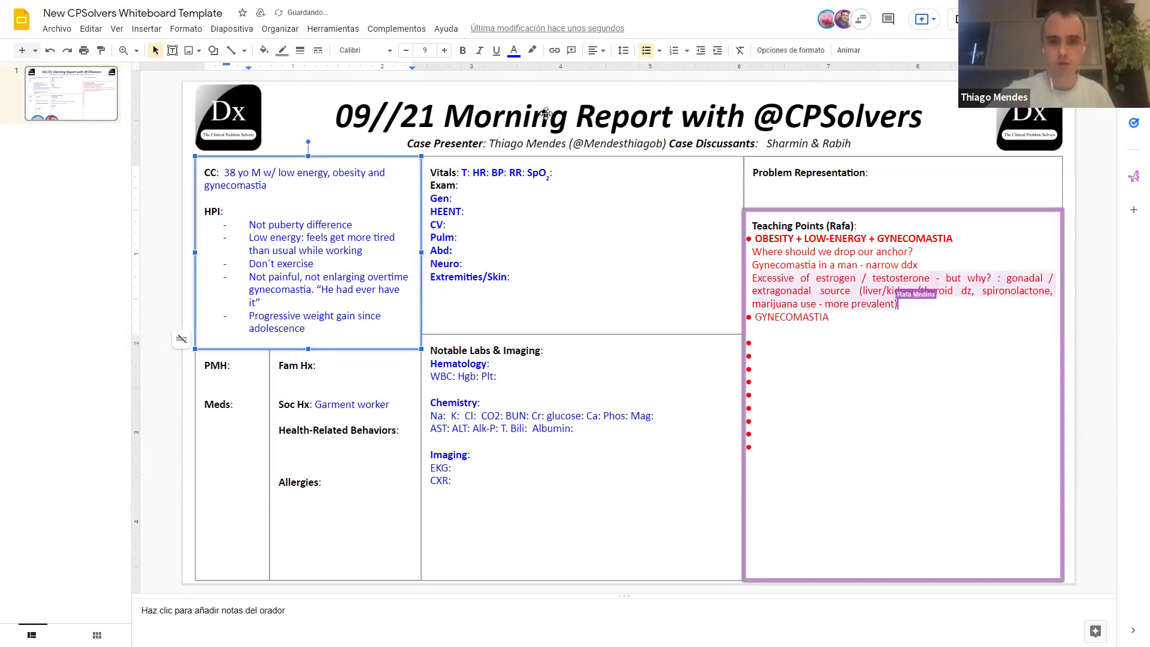
Step: Enter vitals HR 78 and BP 120/ 70
left_click(476, 172)
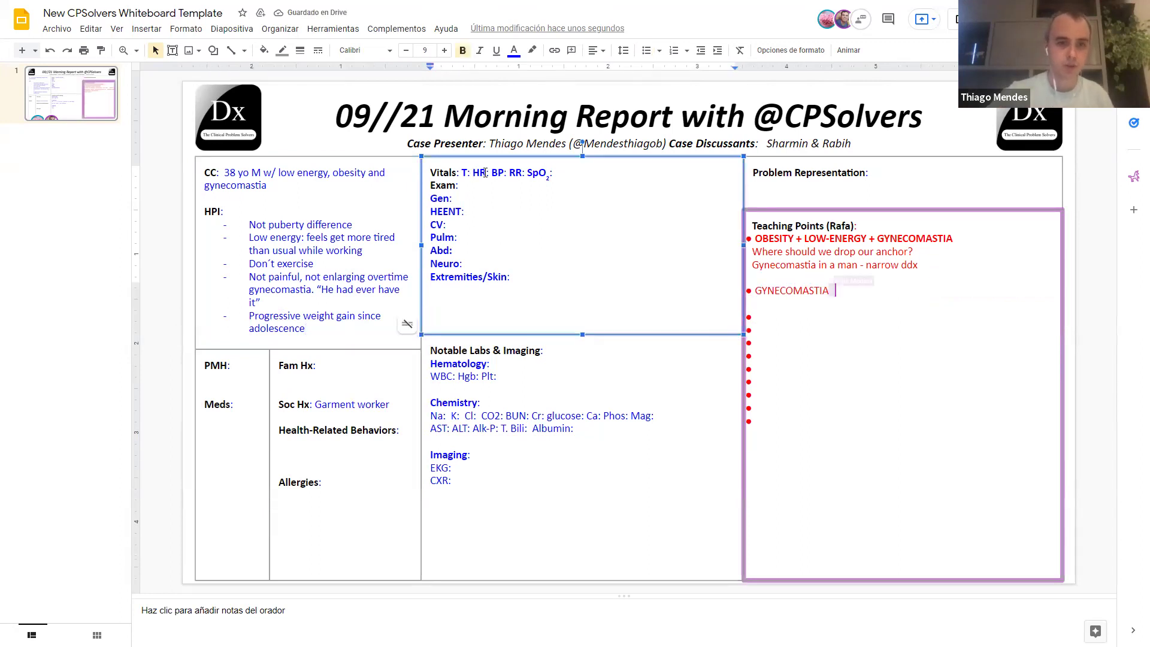
left_click(511, 173)
type("1")
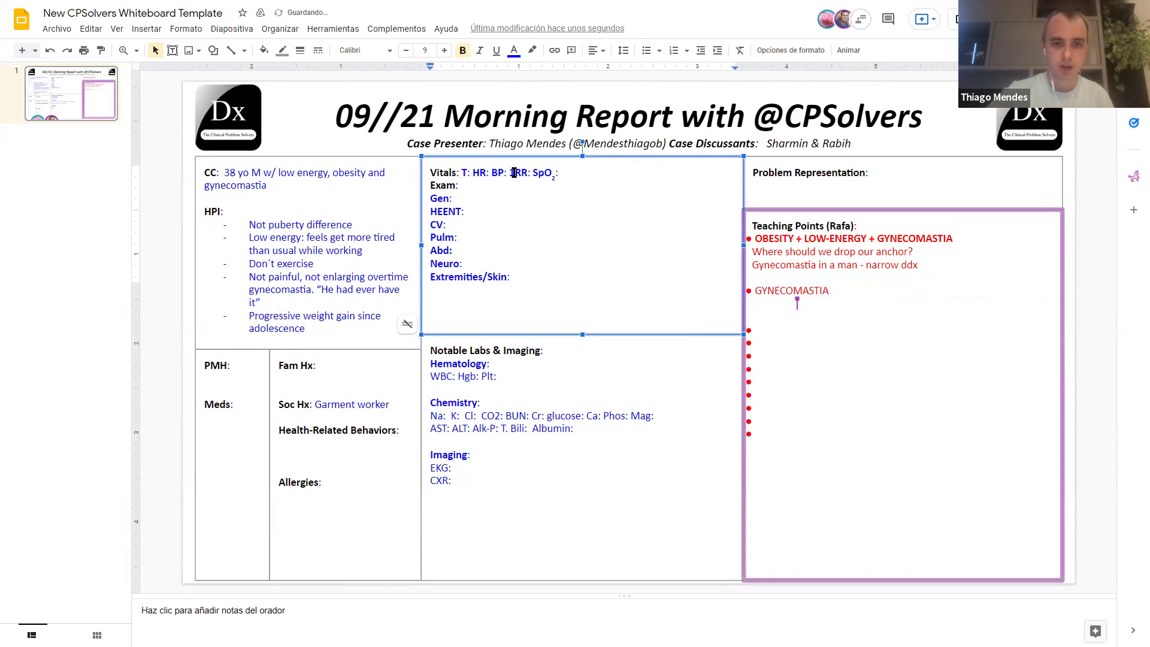
type("20/ 70")
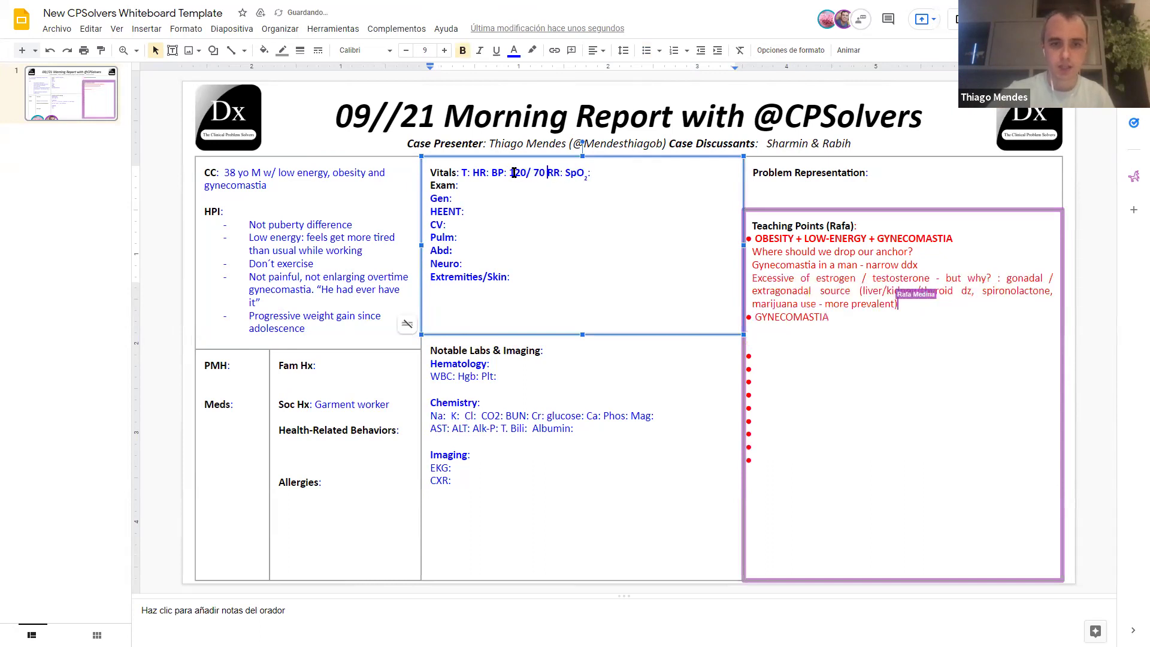
left_click(490, 173)
type("78")
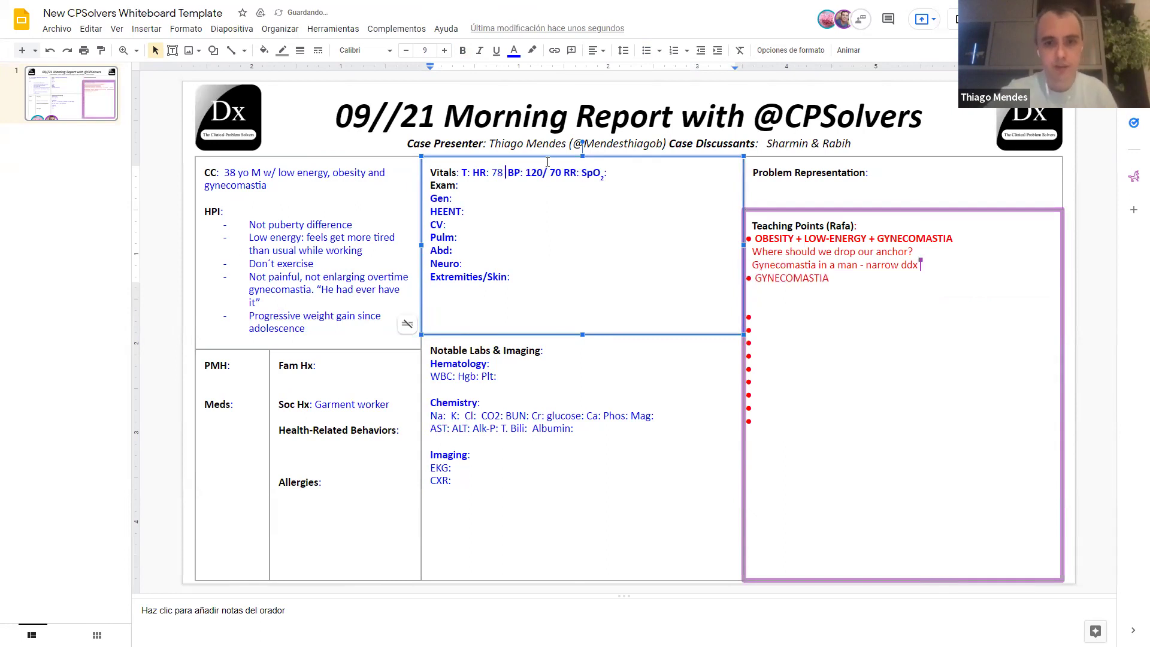
Step: Fill exam lines: Gen '170 cm ? kg BMI:', CV nl, Pulm nl, thyroid normal
left_click(494, 191)
type("170 cm")
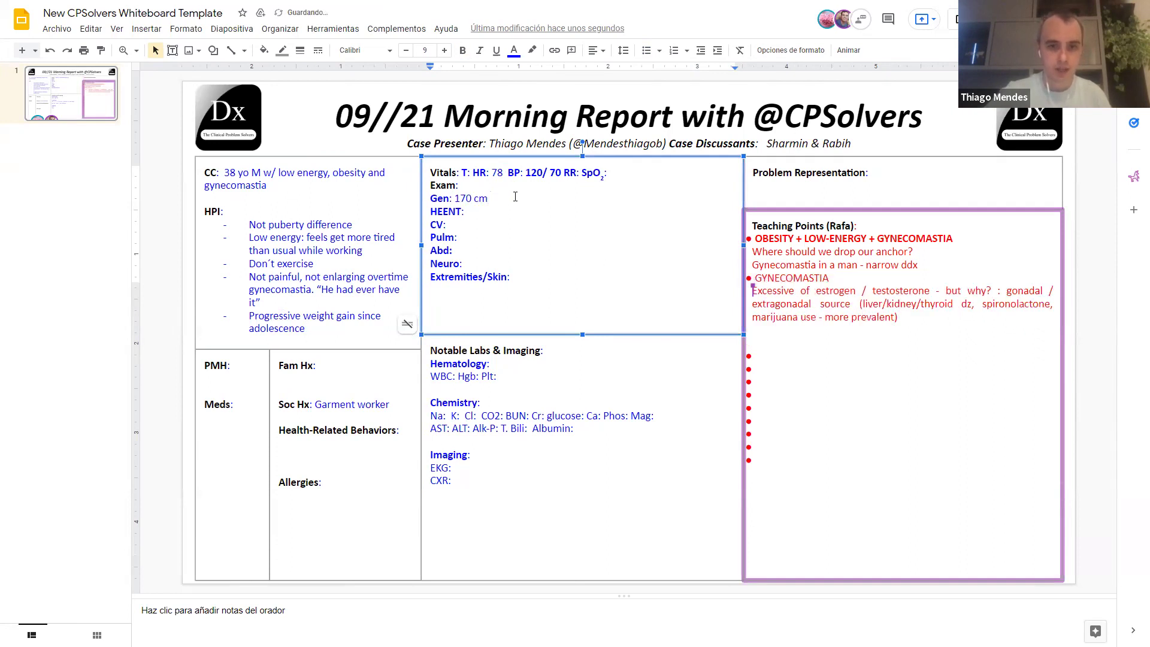
type(" ? kg BMI:")
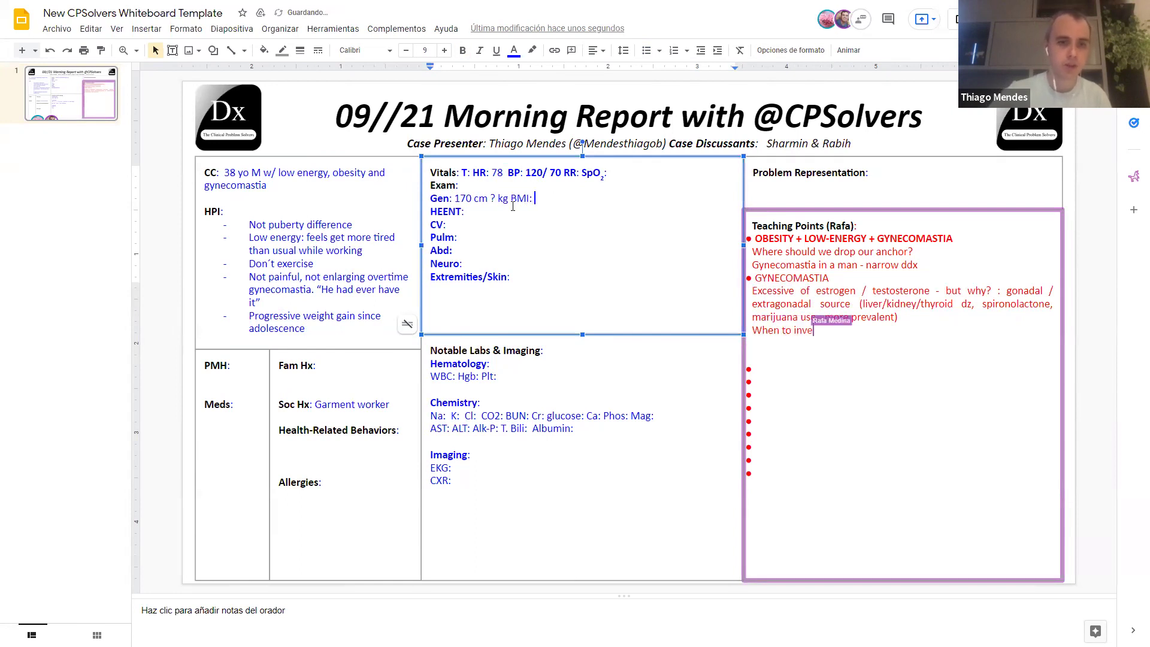
left_click(502, 223)
type("nl")
key("Down")
type("nl")
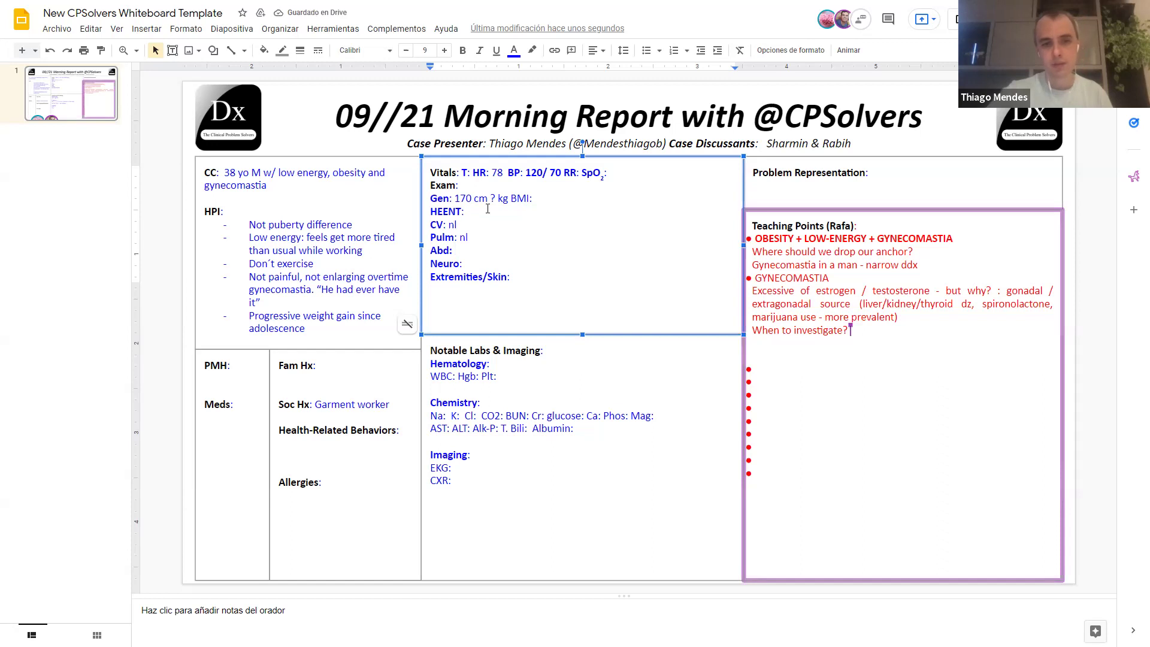
type("Thyroid normal")
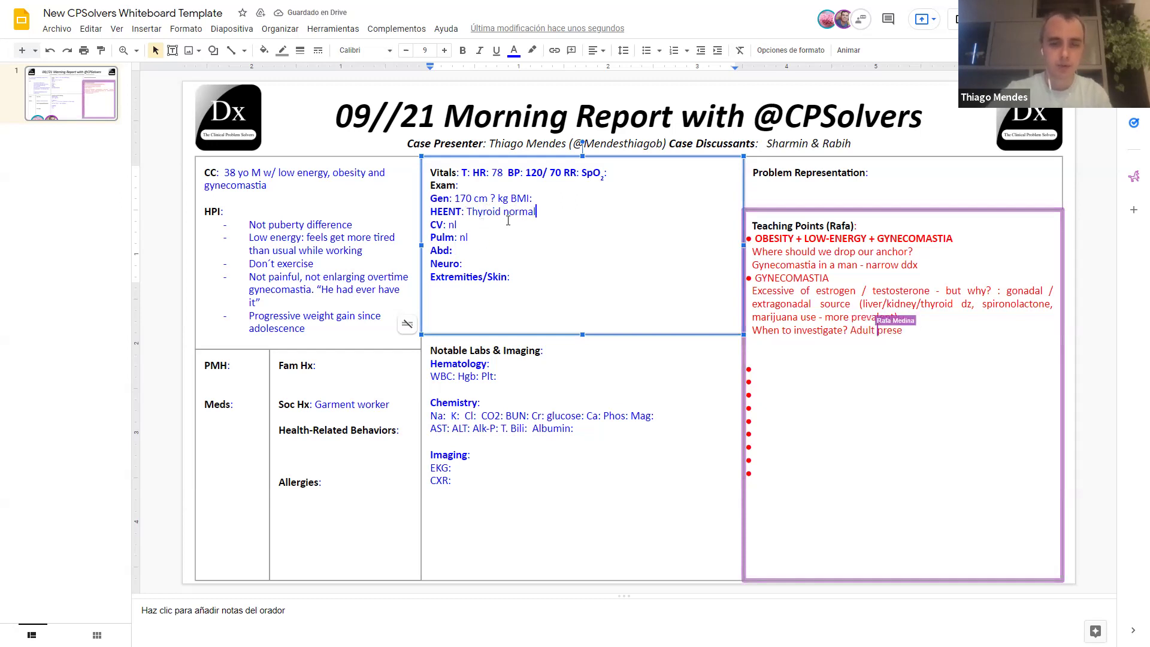
Step: Record 'True gynecomastia. 2.5x1cm' on the Extremities/Skin exam line
left_click(535, 282)
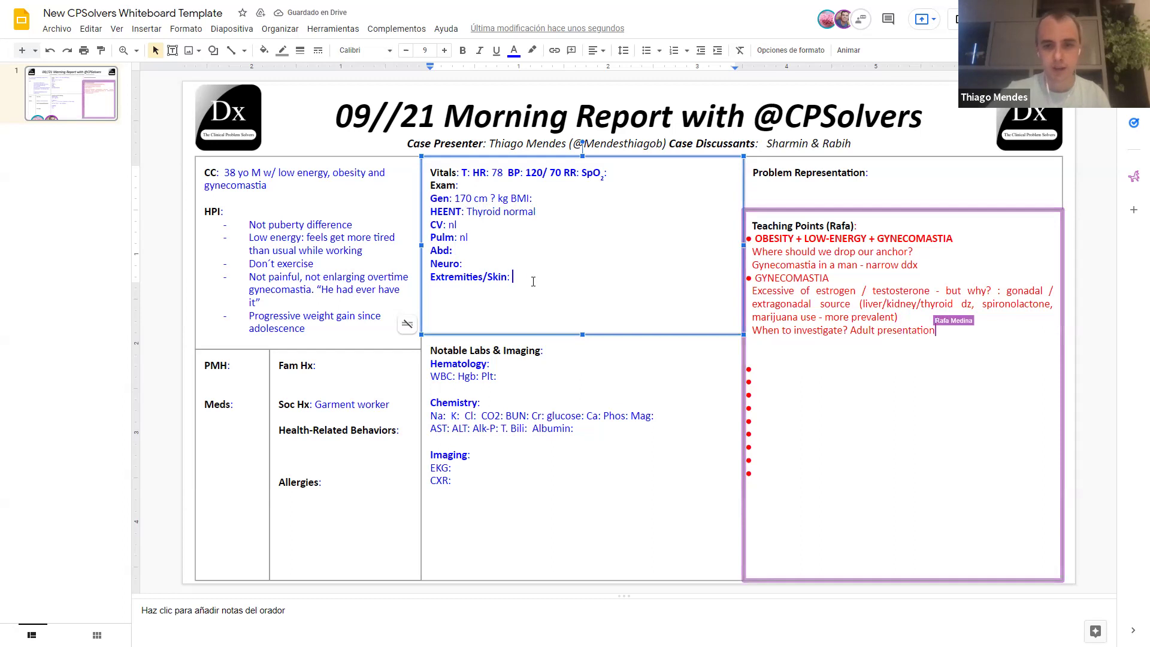
type("True")
type(" a")
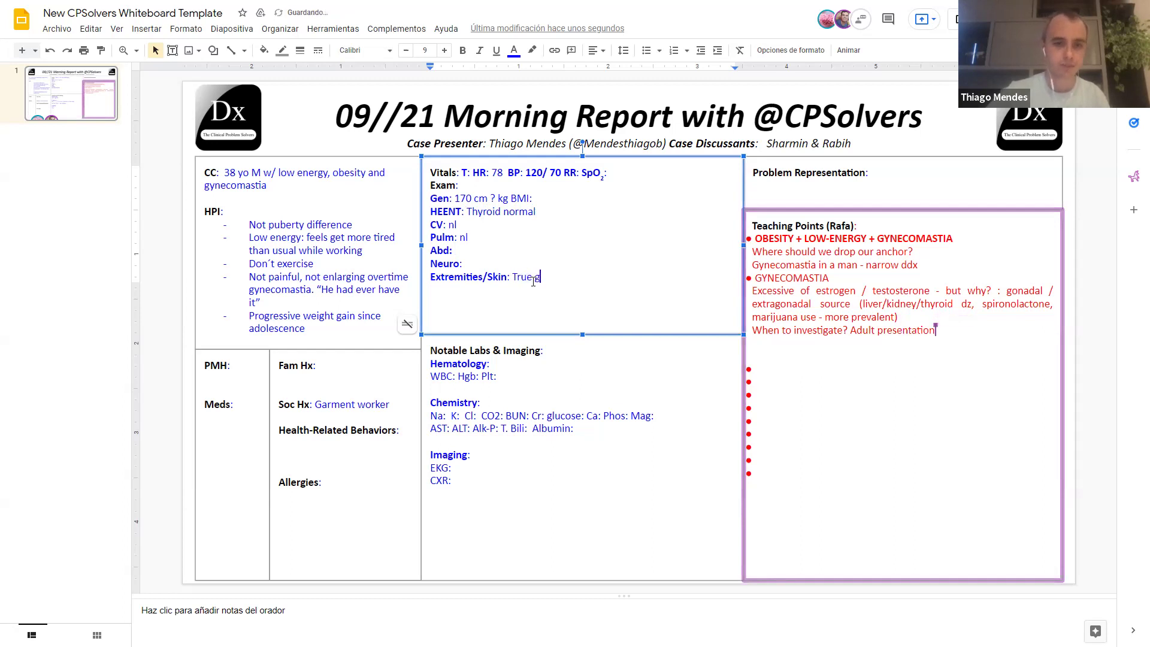
type("ynecomastia. 2.5x1m")
key("BackSpace")
type("cm")
key("Return")
Step: Add 'Testicles: 2.4cm higher diameter (average 4cm)' on a new exam line
type("Testicles: ")
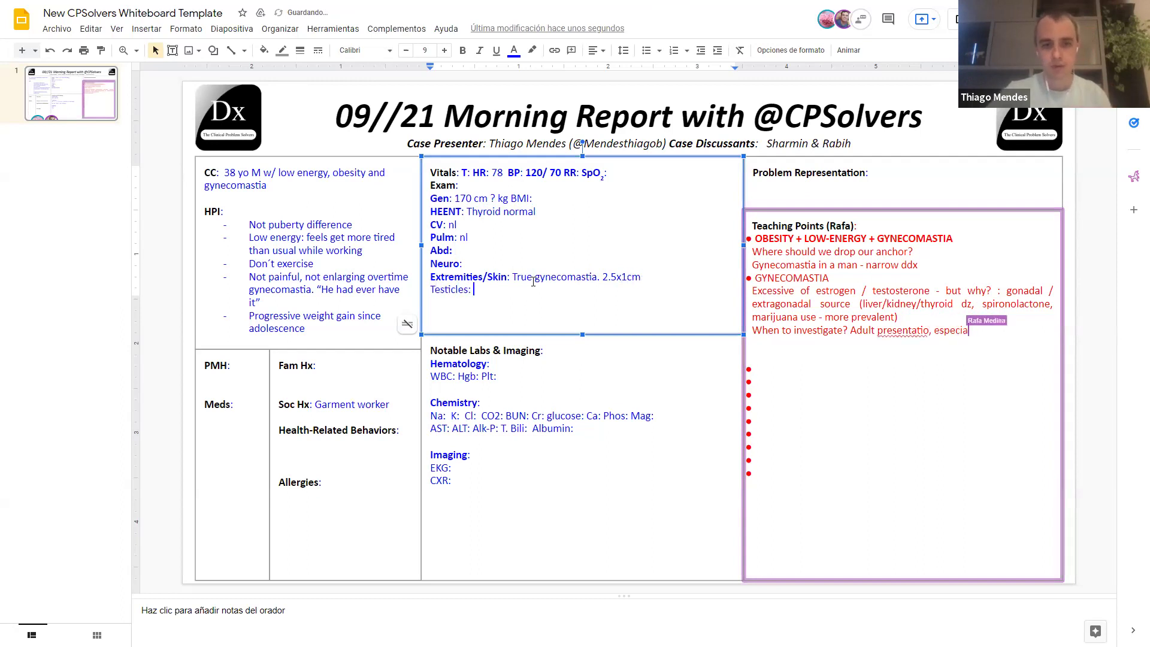
type("2.4cm higher dia")
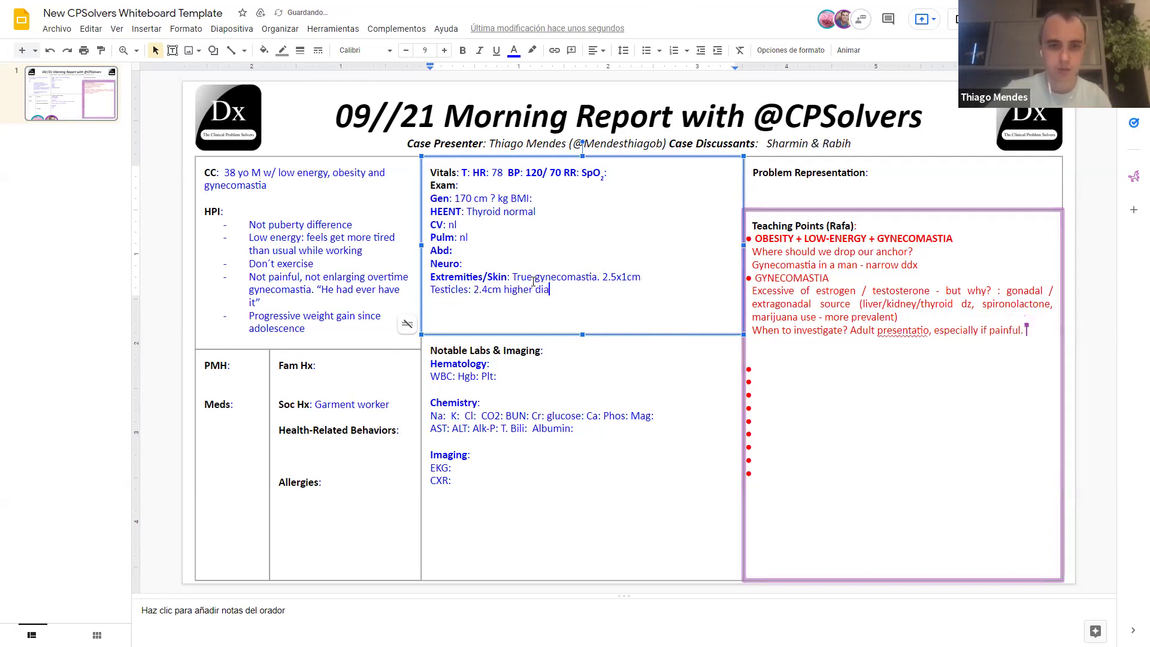
type("meter.")
key("BackSpace")
type("(average ")
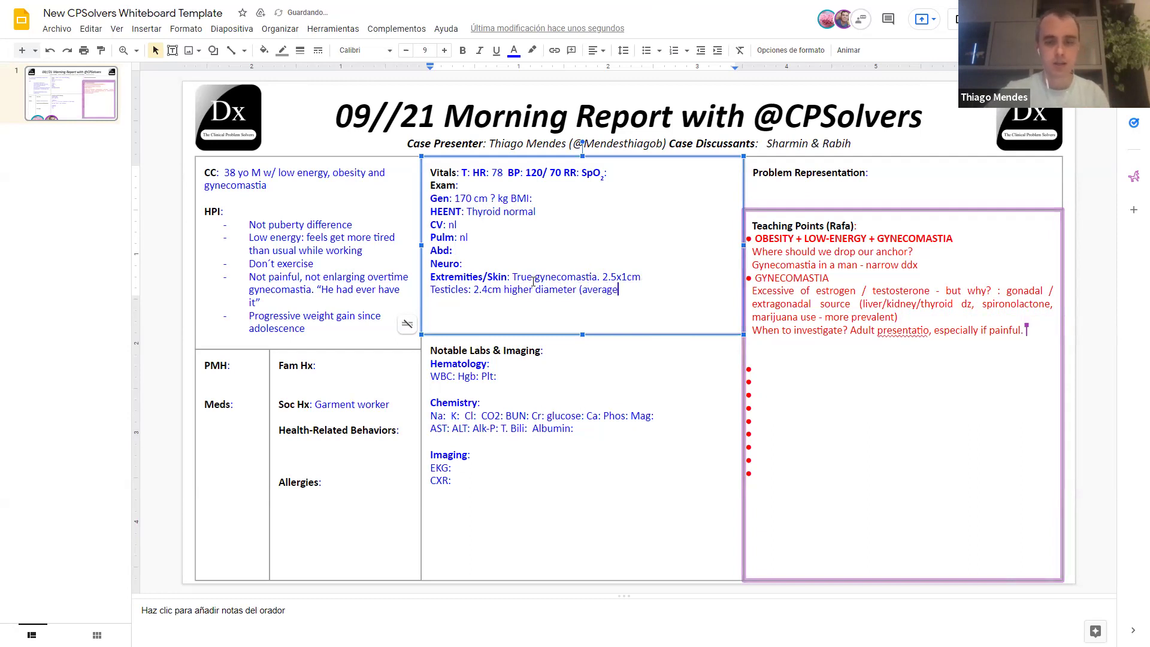
type("4cm)")
key("Return")
Step: Append 'Consistent of pre puberty testicles. Penis size: 4.5cm', correcting the spelling of prepuberty
left_click(645, 292)
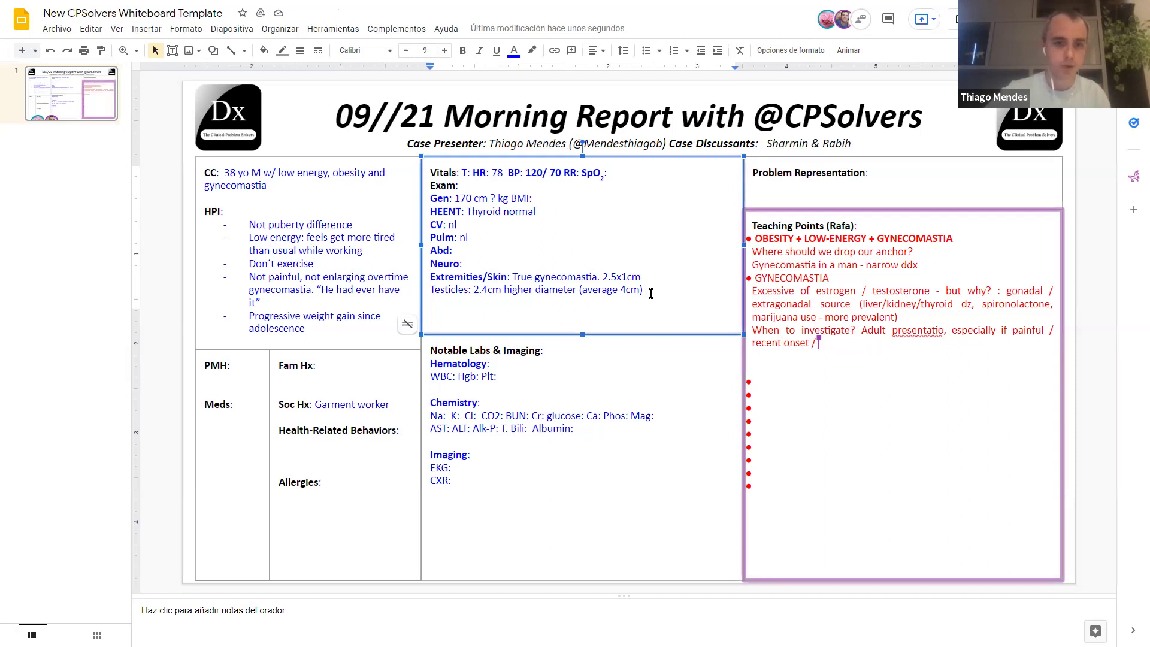
type(". Pre")
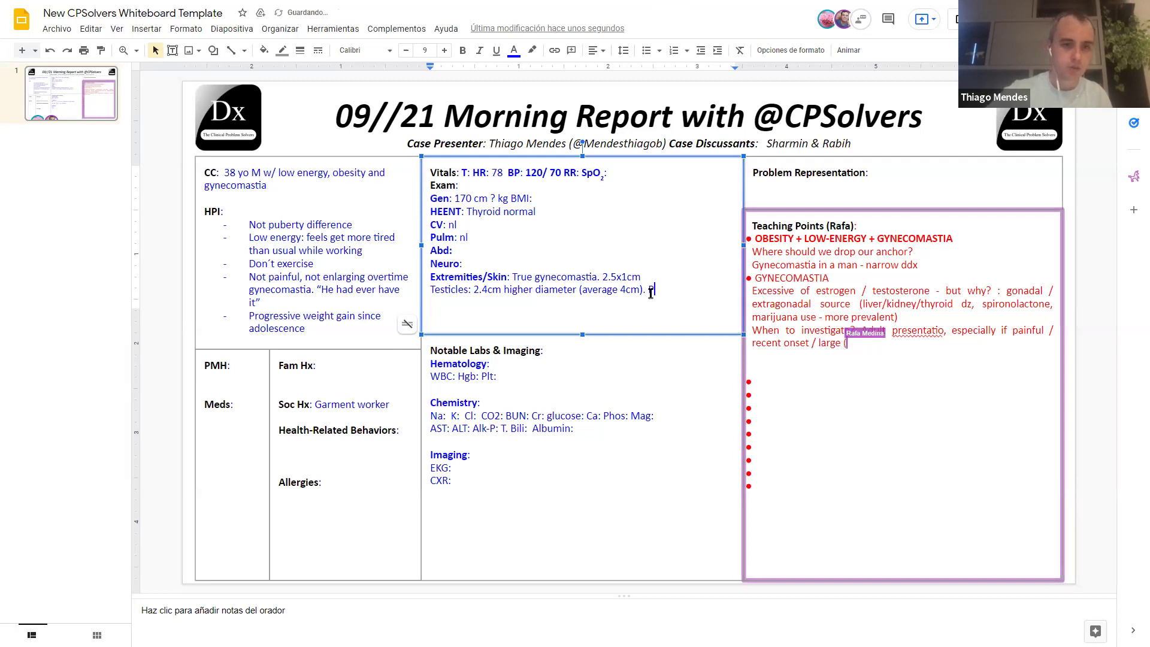
key("BackSpace")
key("BackSpace")
key("BackSpace")
type("Consistent of ")
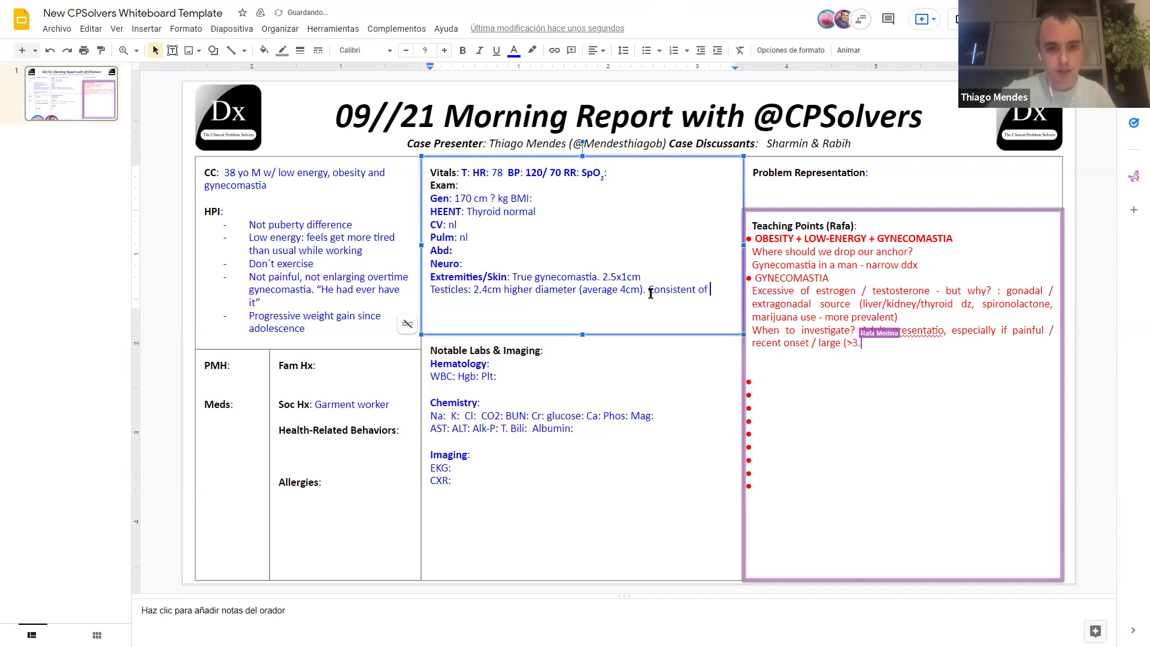
type("prepuber")
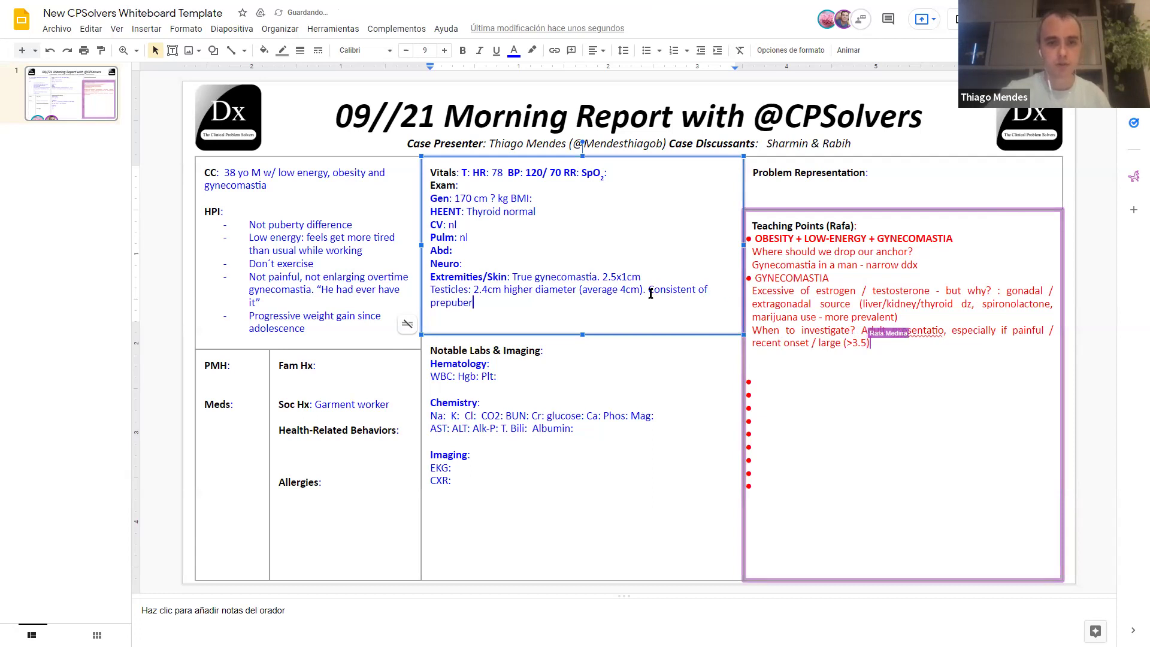
type("ty test")
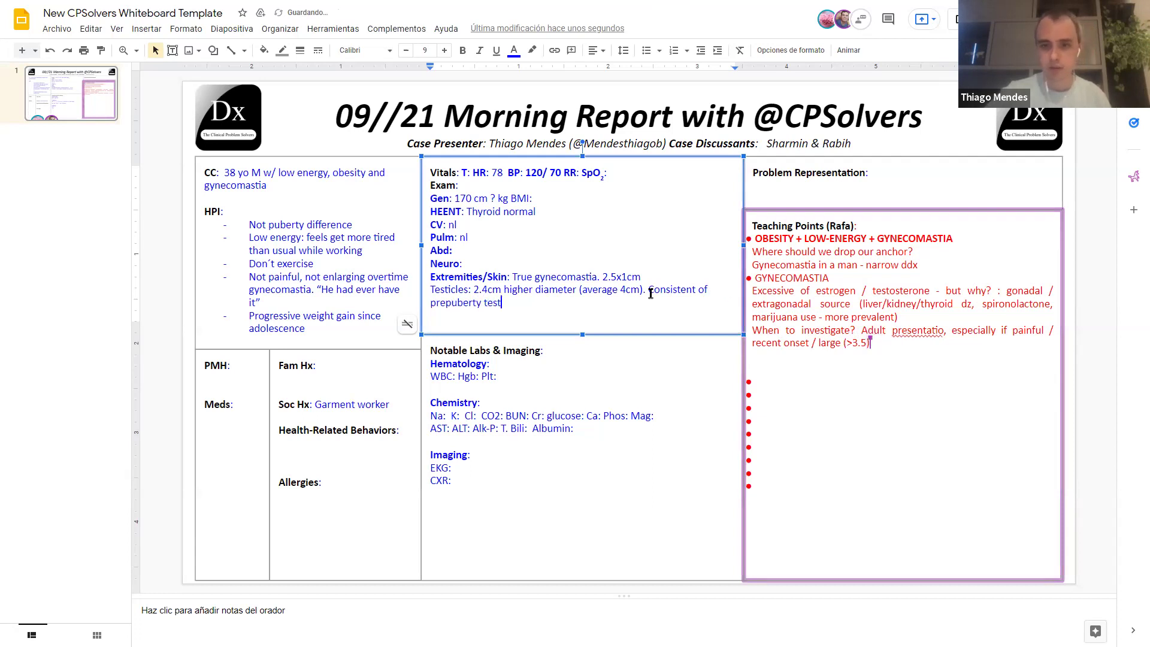
type("icles. Penis seiz")
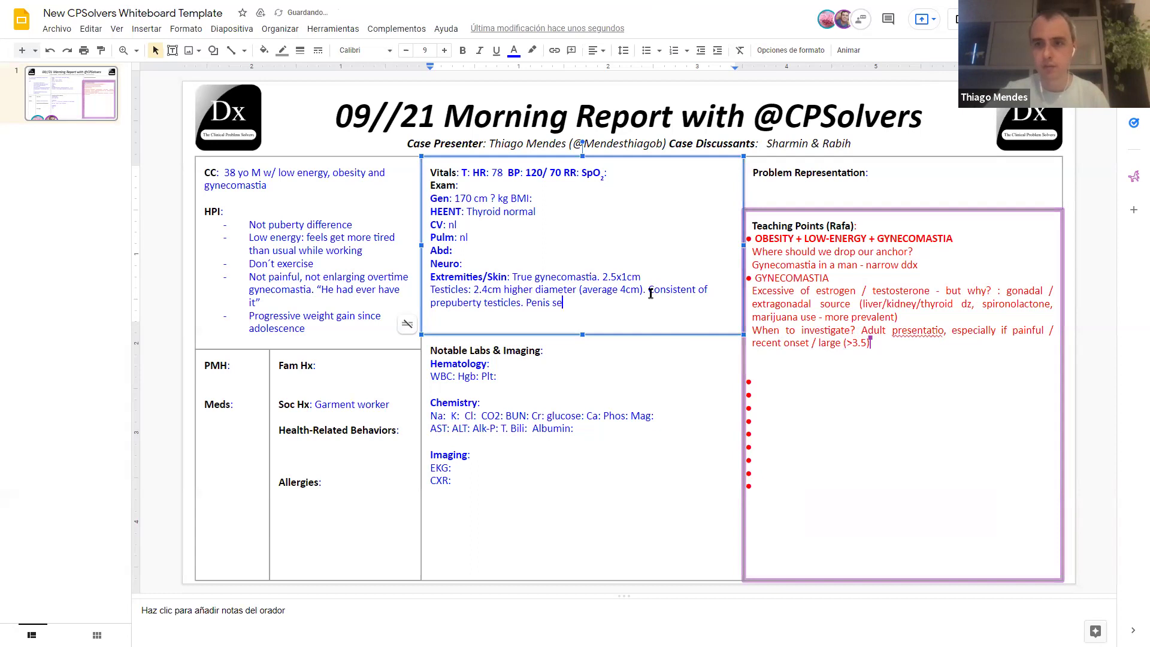
key("BackSpace")
key("BackSpace")
key("BackSpace")
key("BackSpace")
type("size: 4 c")
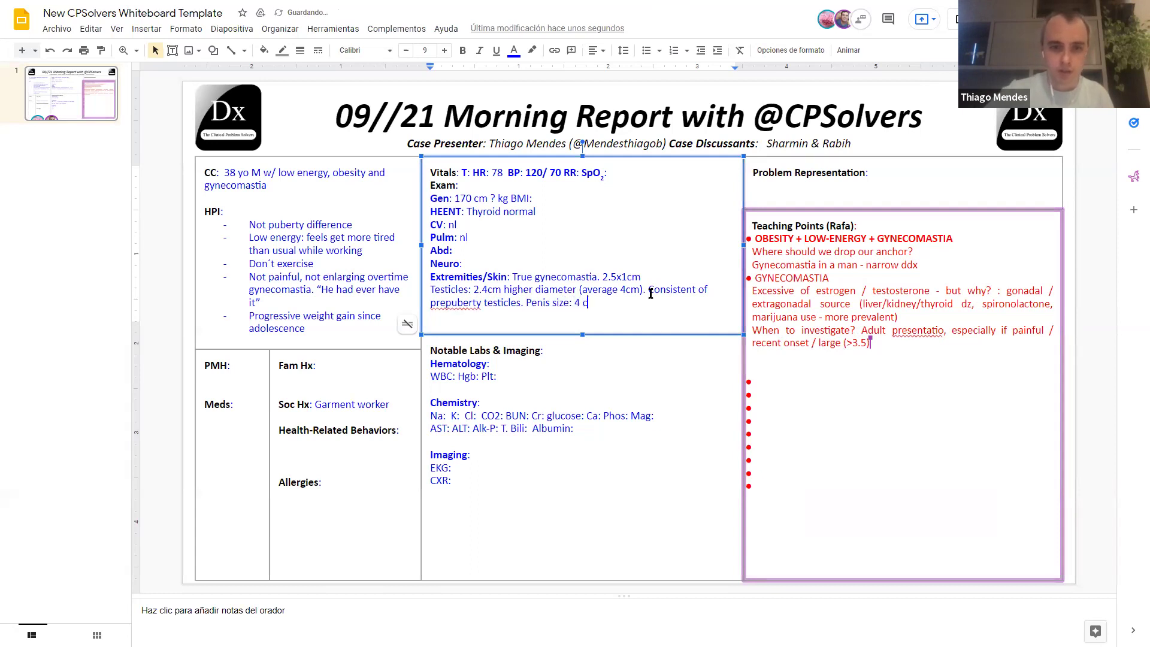
key("BackSpace")
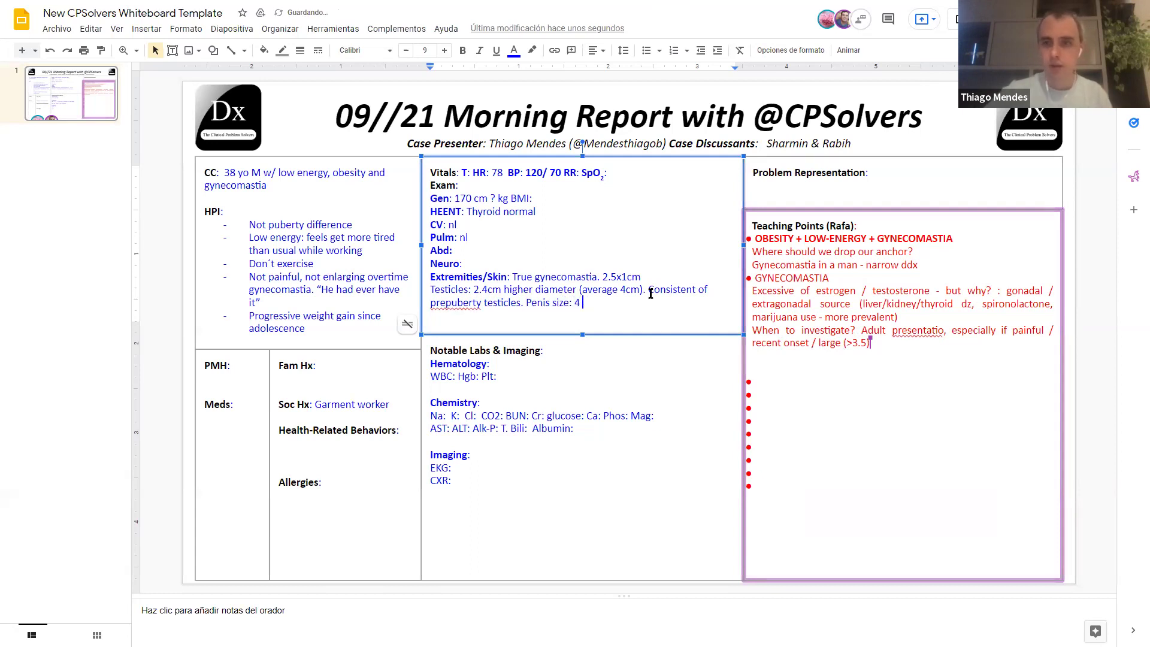
key("BackSpace")
type(".5cm")
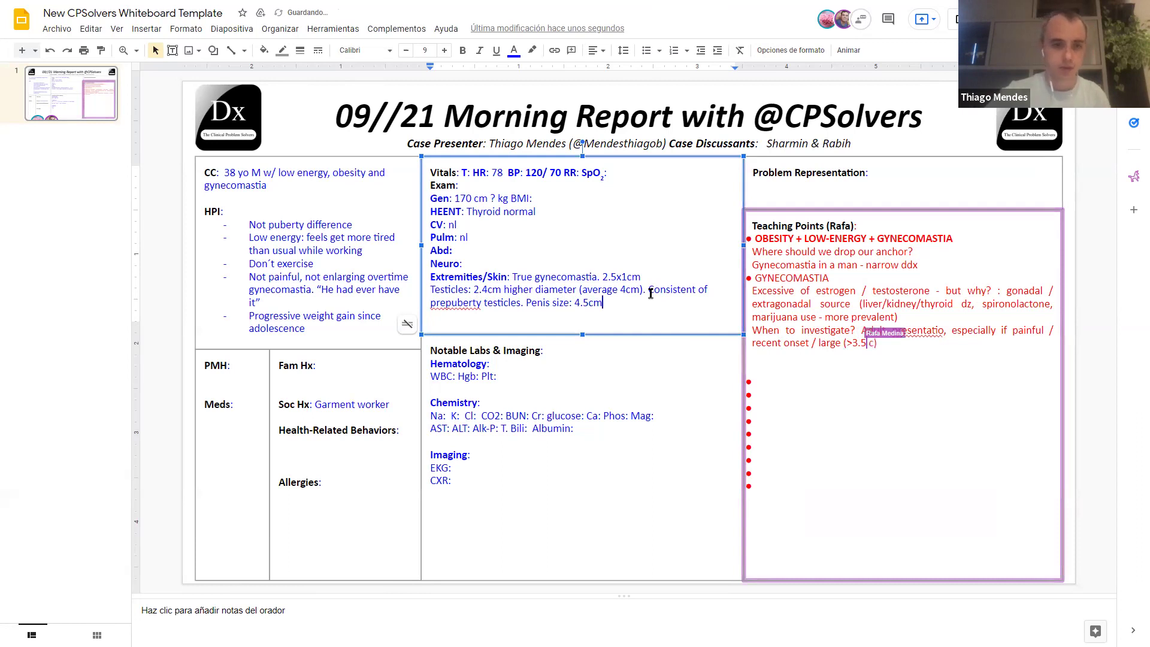
right_click(469, 305)
left_click(543, 154)
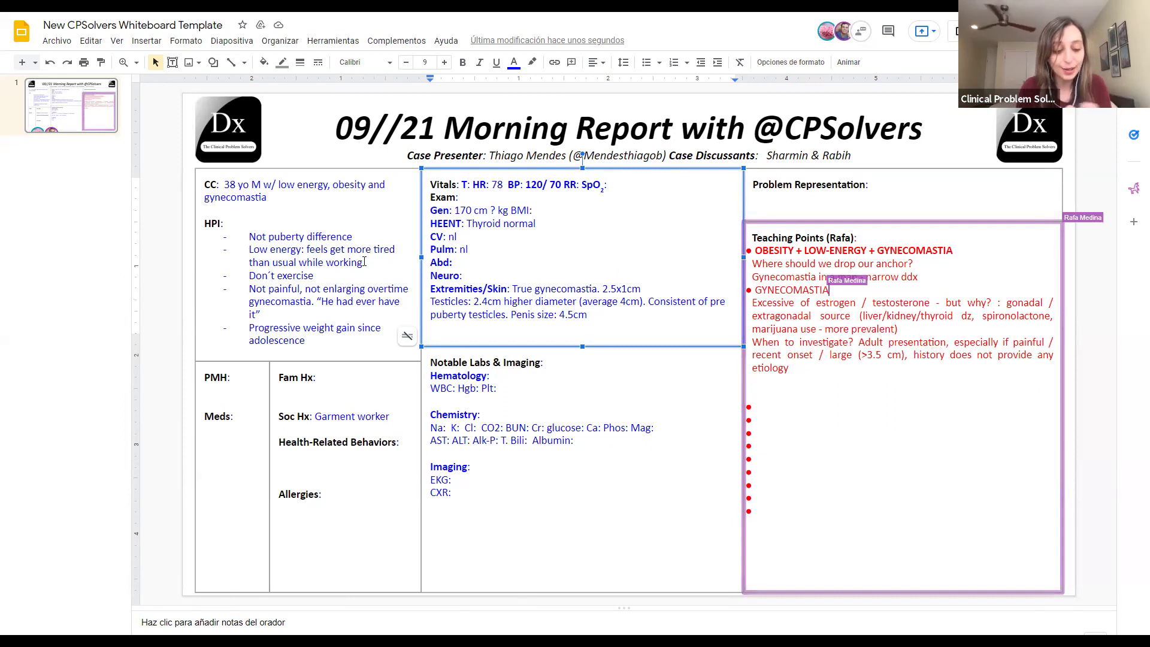
Step: Begin rewriting the HPI as prose with 'Noticed his', deleting the word 'Not'
left_click(249, 238)
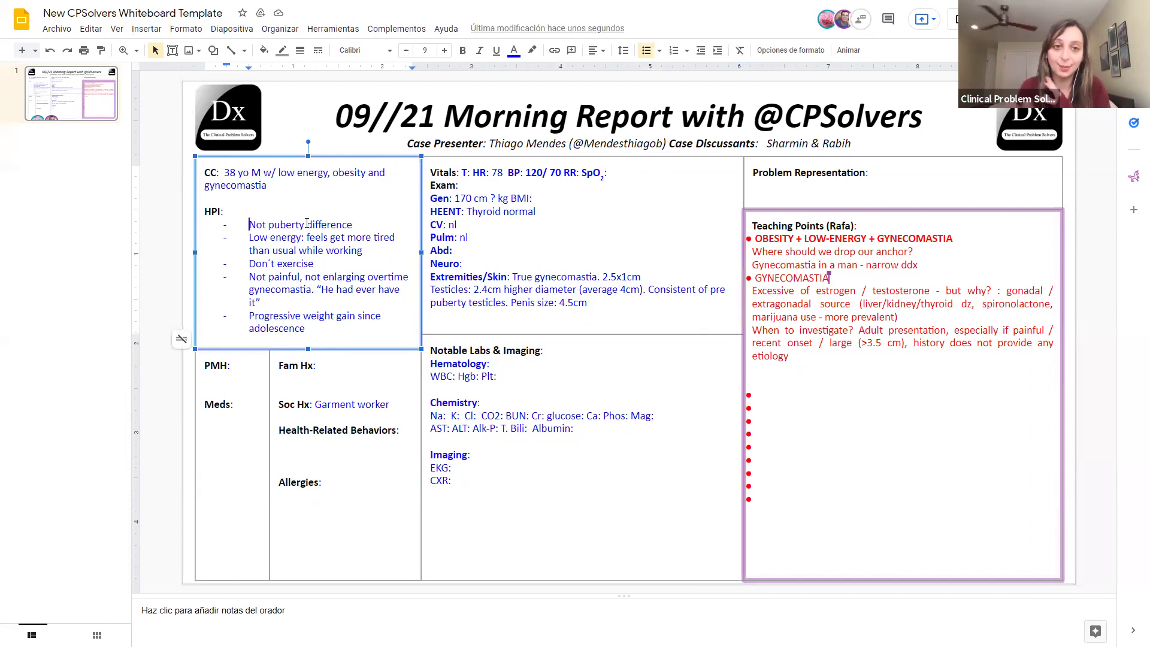
type("Noticed his")
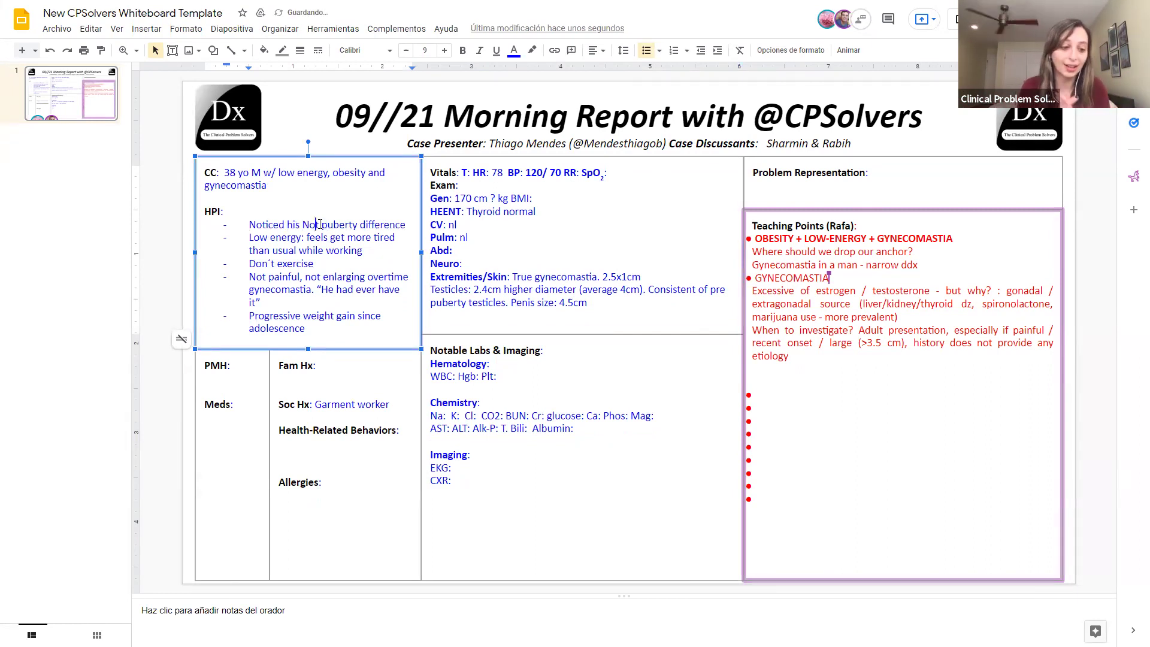
double_click(306, 224)
key("BackSpace")
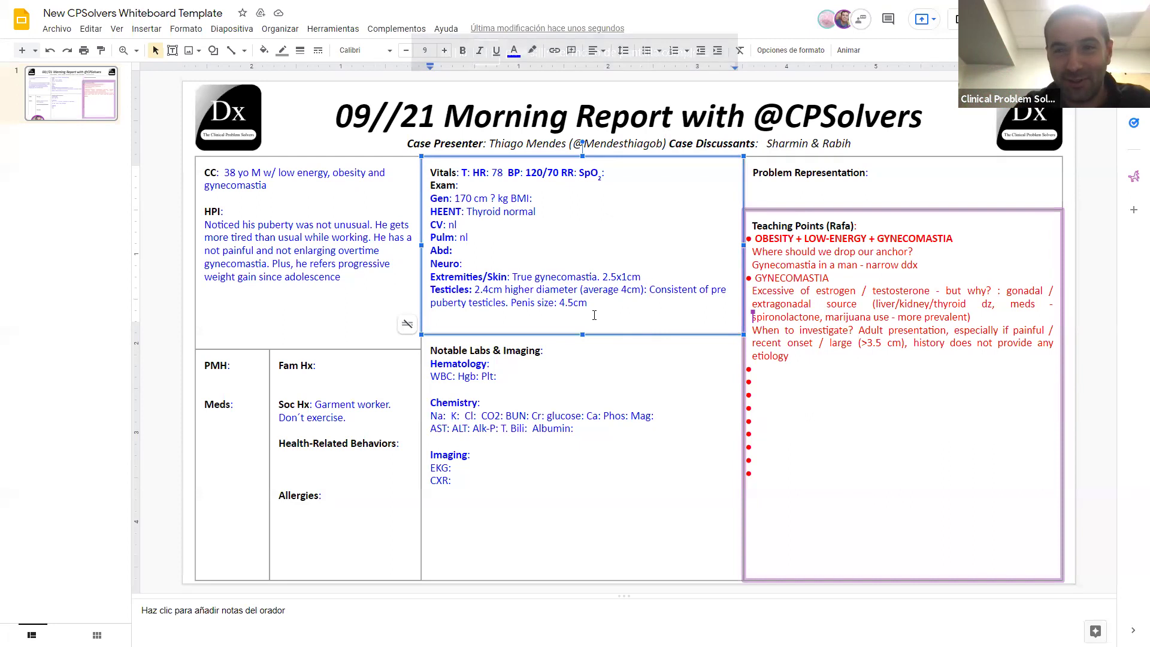
Step: Insert a bold 'Genital exam:' label before Testicles
double_click(536, 315)
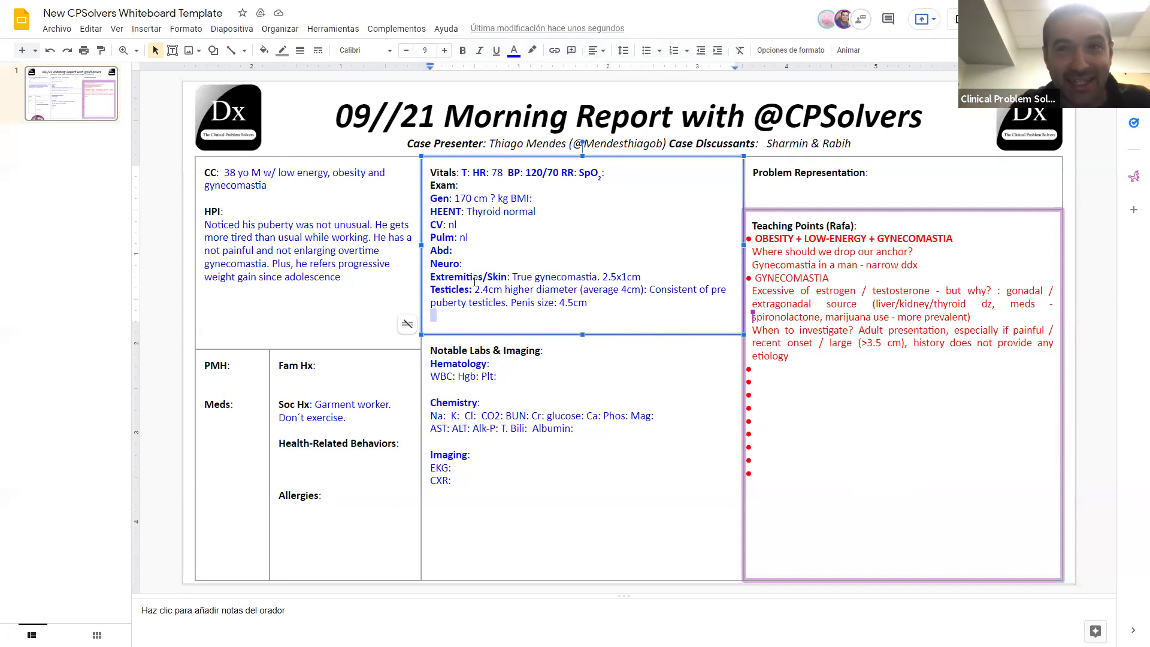
left_click(430, 290)
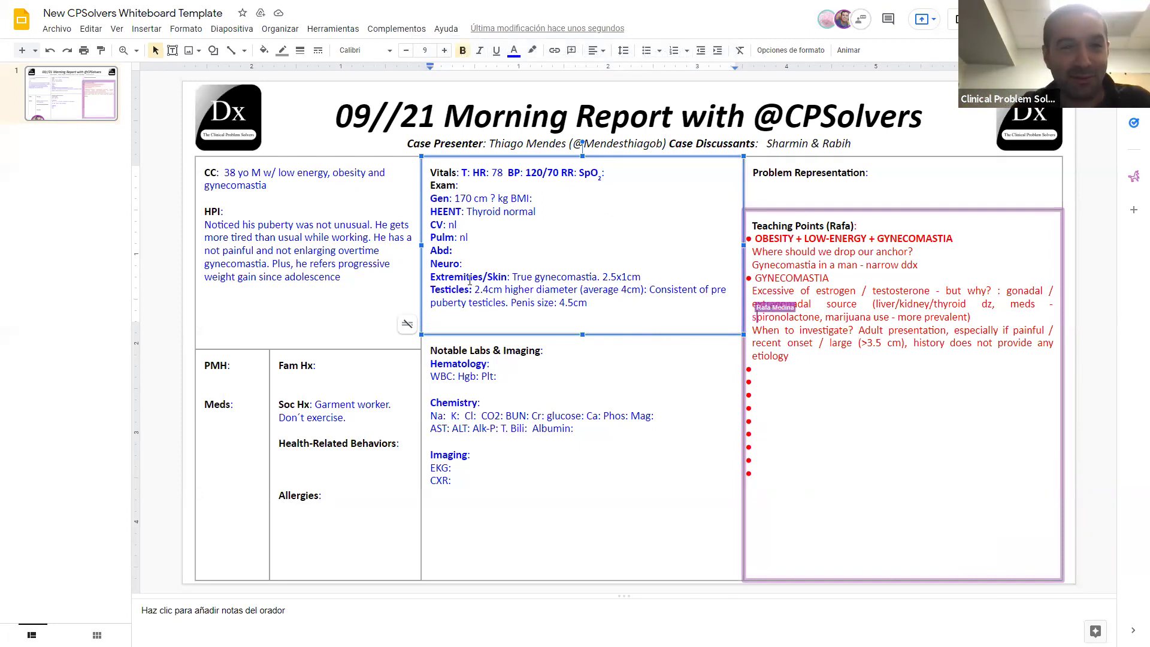
type("Genit")
key("BackSpace")
key("BackSpace")
key("BackSpace")
key("BackSpace")
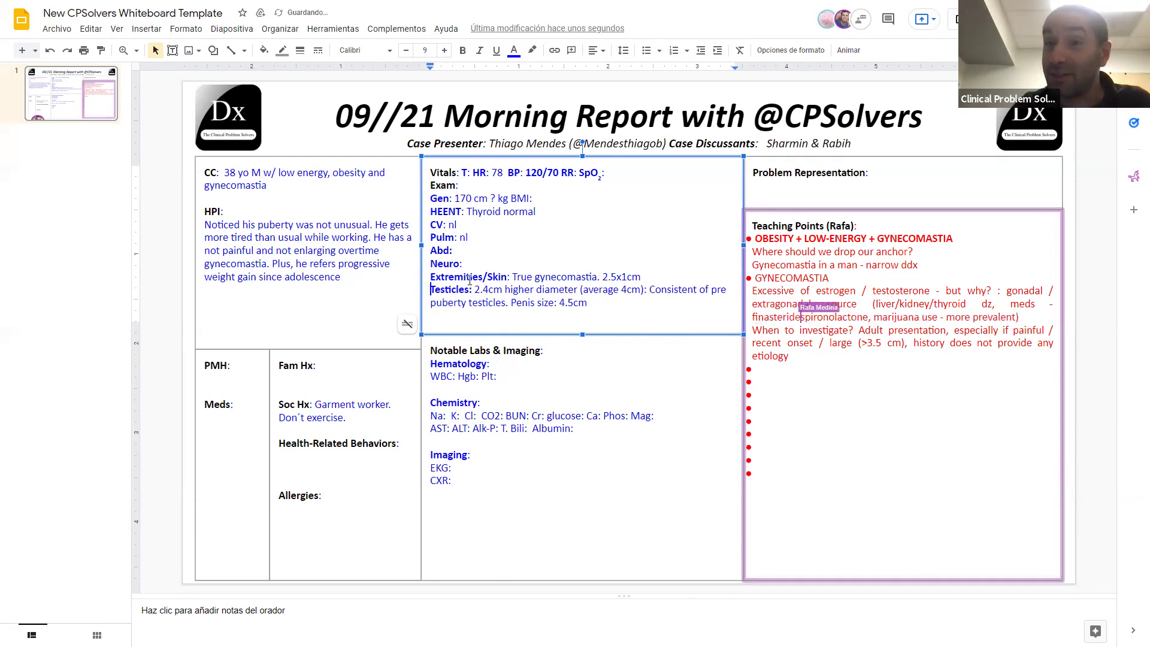
key("ctrl+b")
type("Genital e")
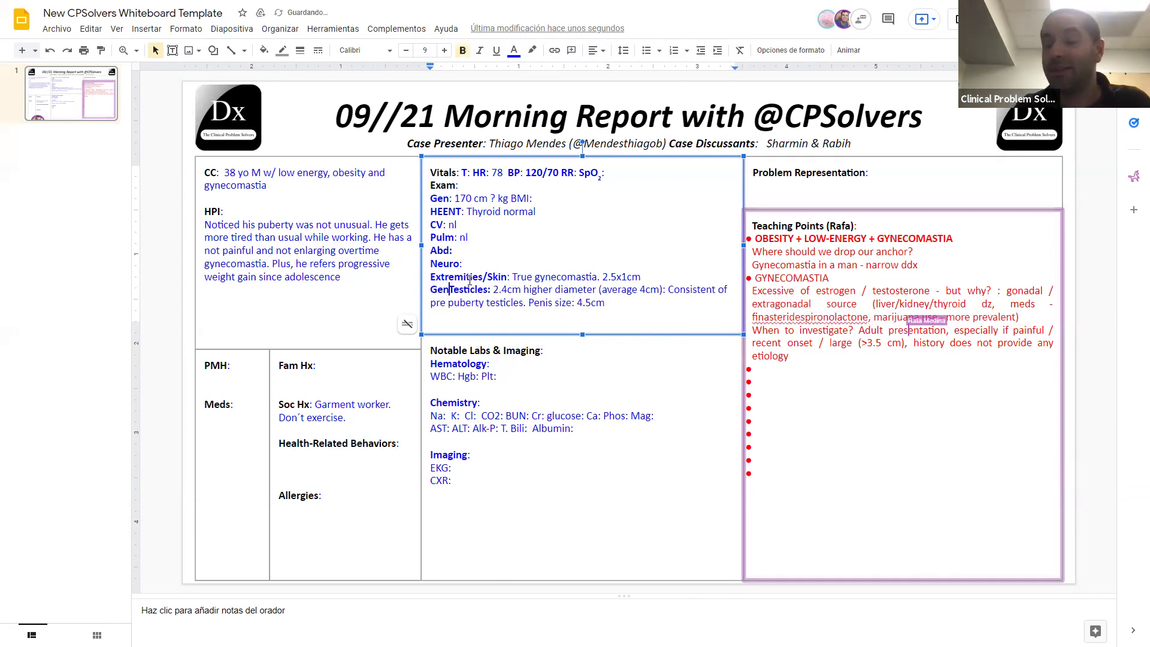
type("xam:")
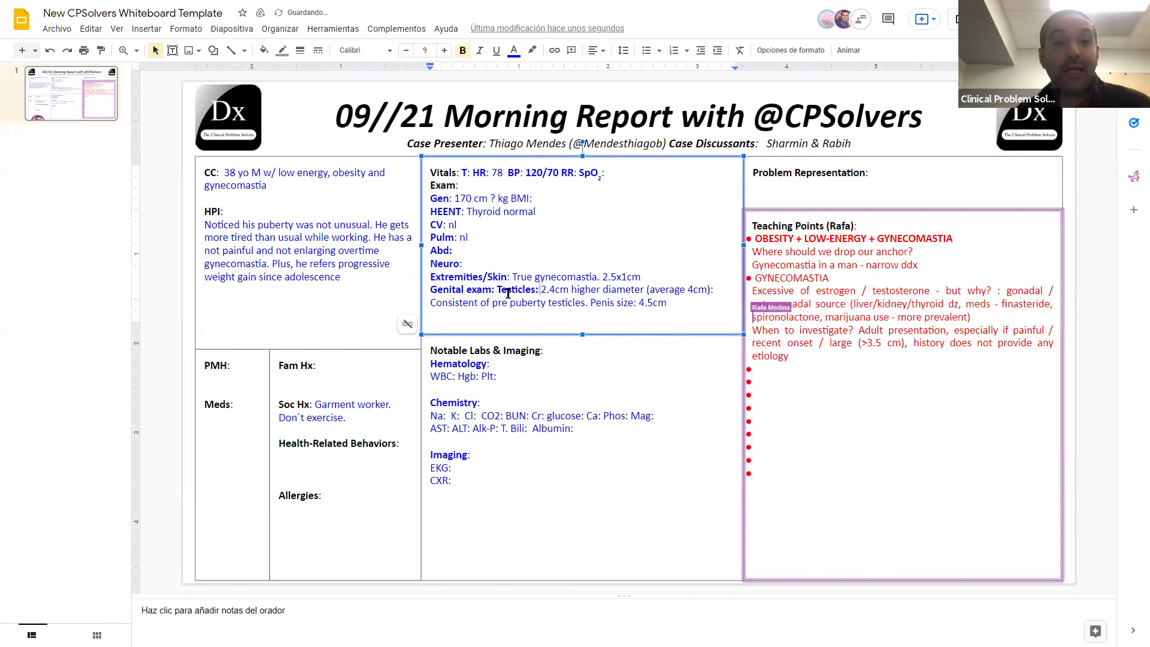
Step: Unbold 'Testicles', fix its colon spacing, and add ', size' after '(average 4cm)'
left_click_drag(539, 290, 499, 290)
key("ctrl+b")
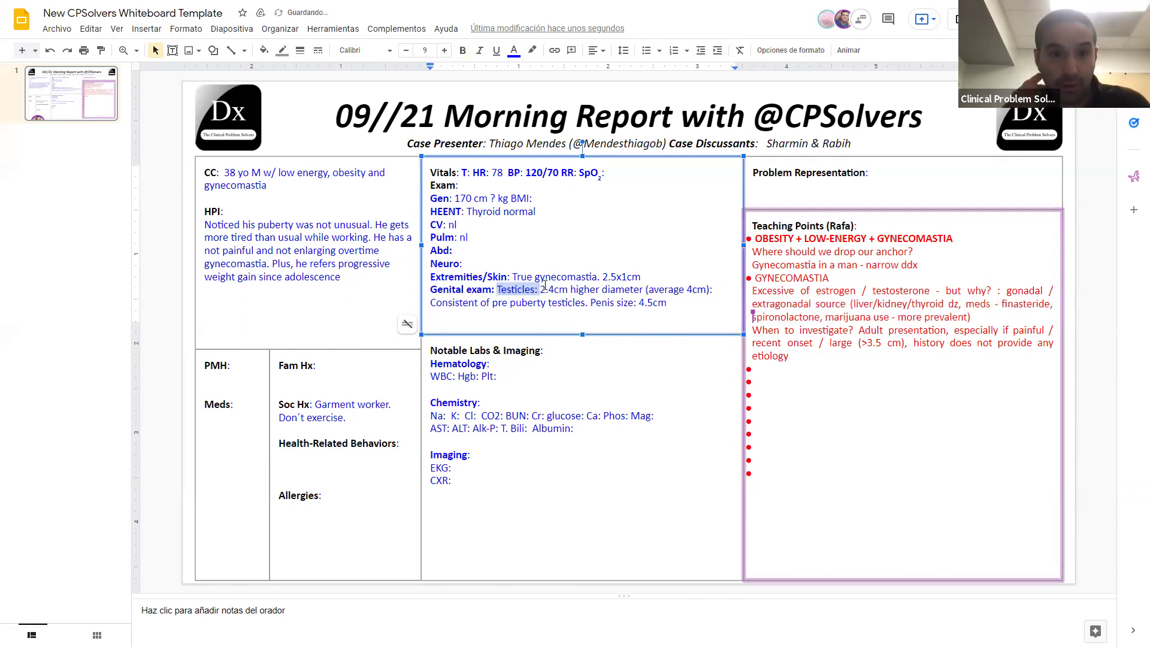
left_click(547, 290)
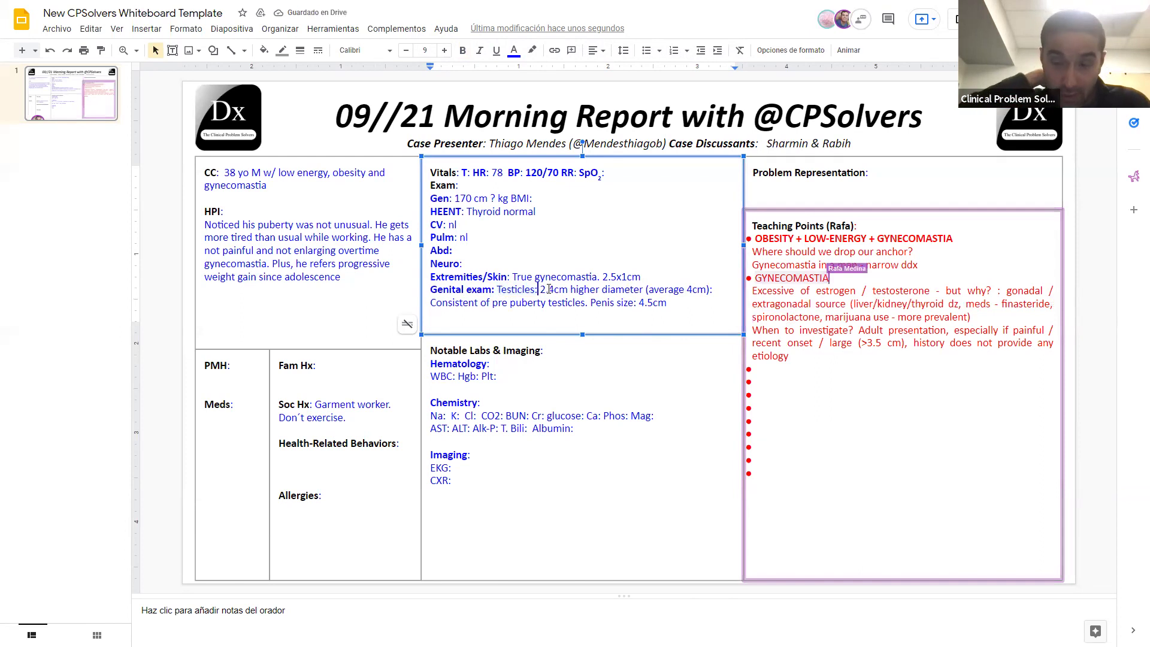
key("BackSpace")
key("BackSpace")
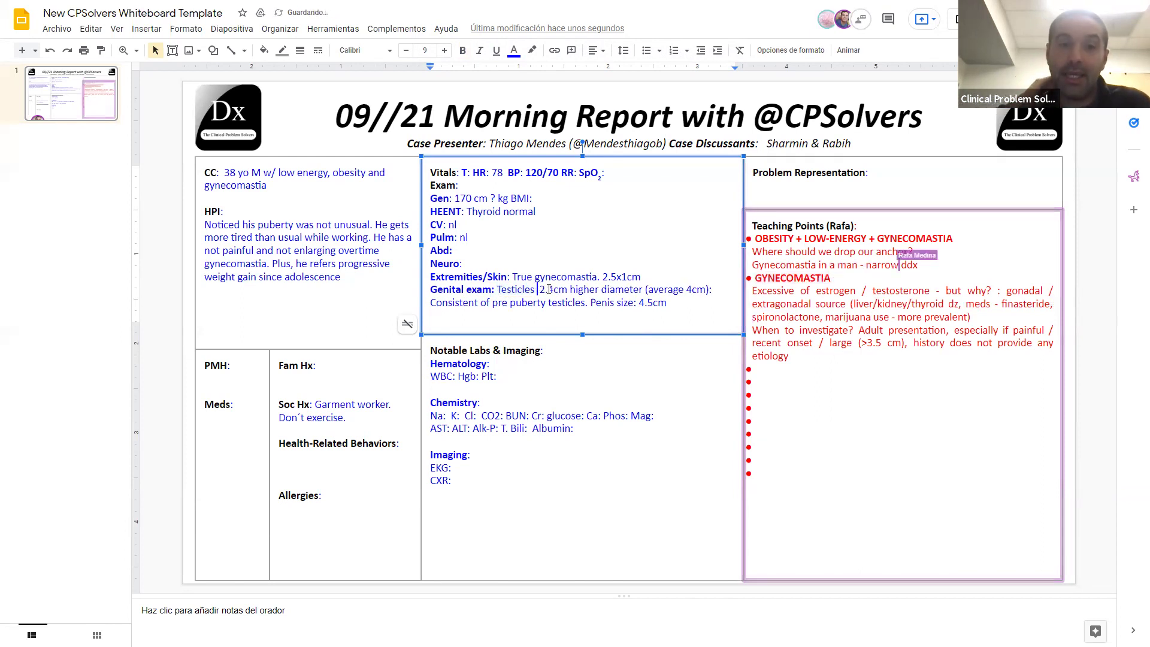
key("BackSpace")
type(":")
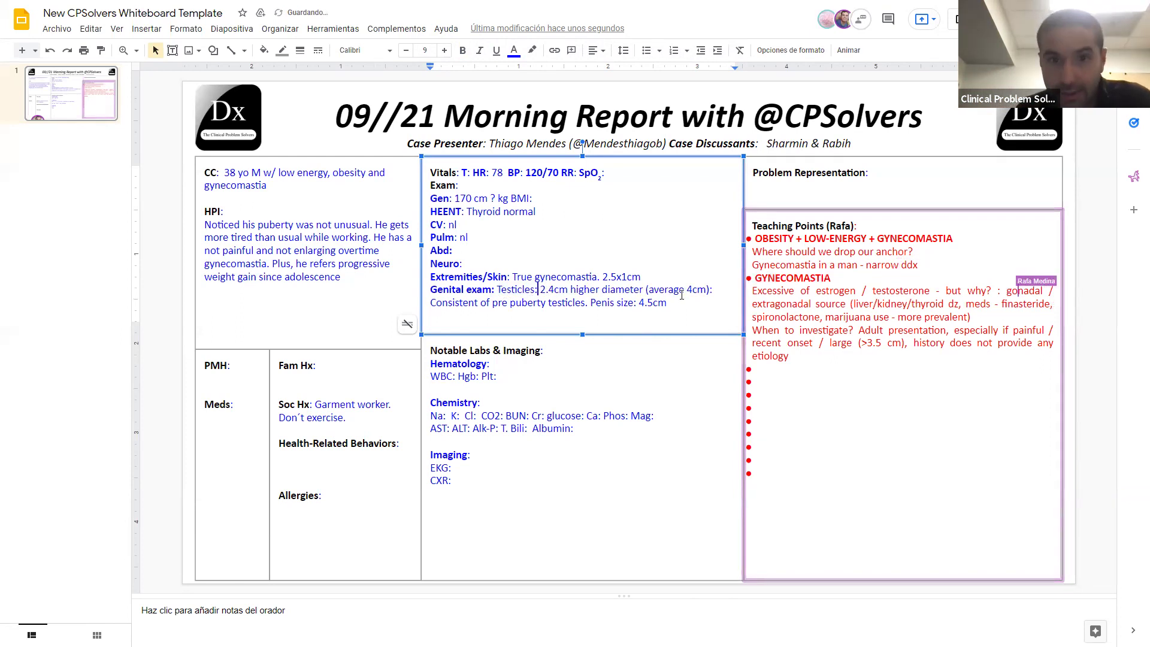
left_click(717, 289)
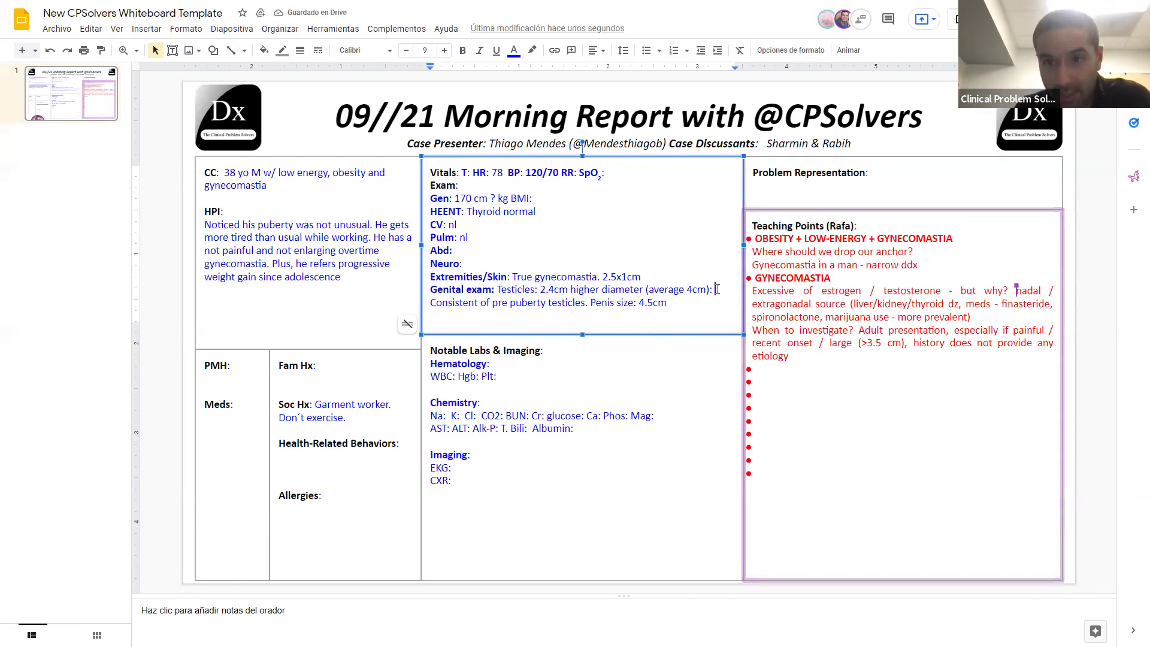
key("BackSpace")
key("BackSpace")
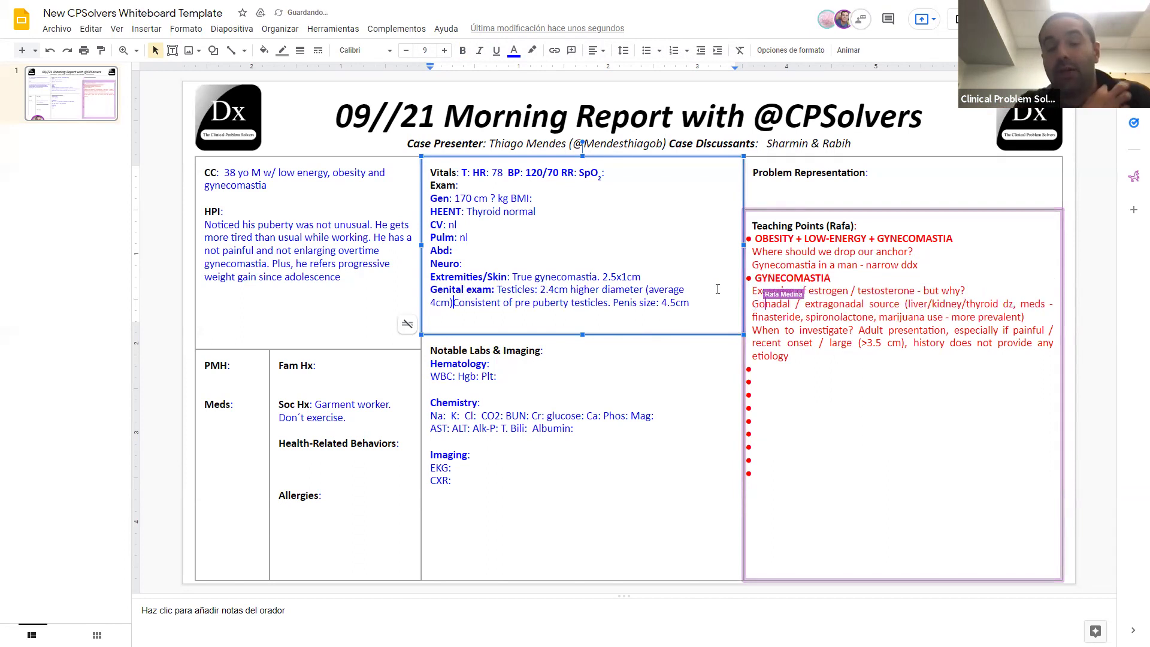
type(",")
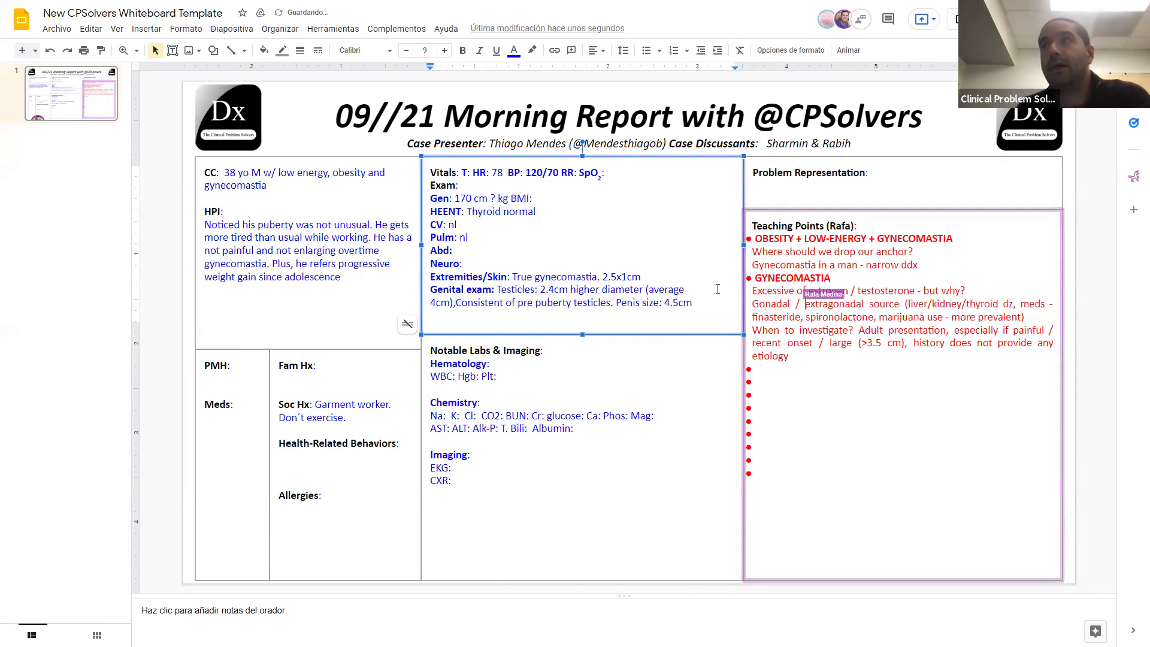
type(" size")
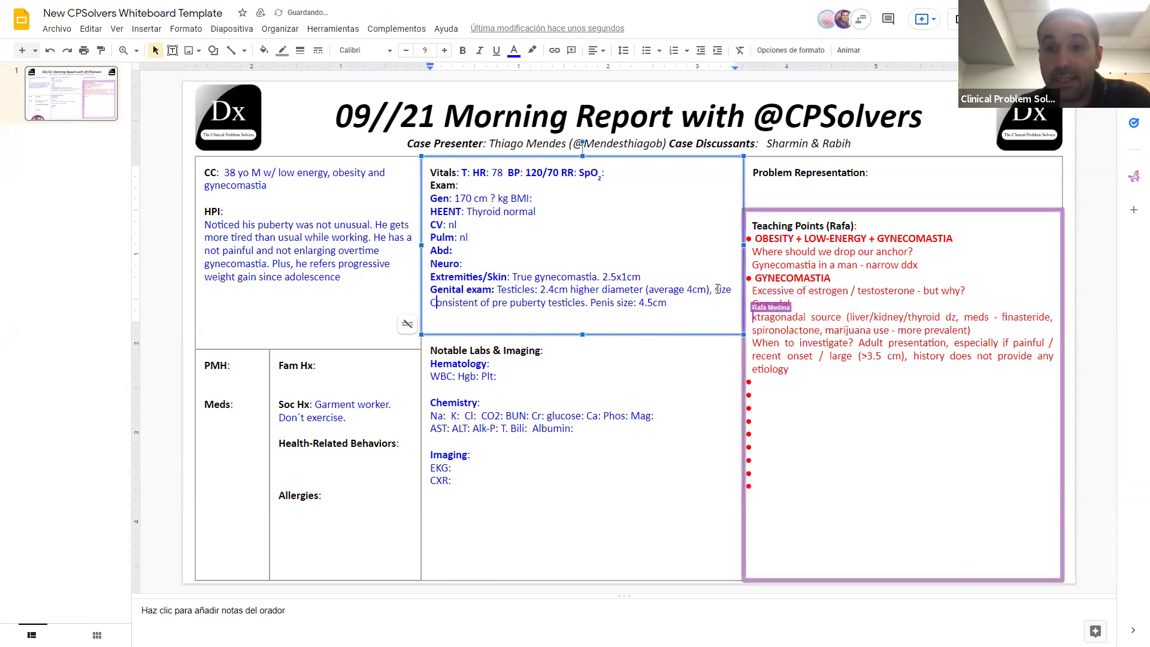
Step: Change 'Consistent of' to 'consistent with' in the genital exam note
key("BackSpace")
type("c")
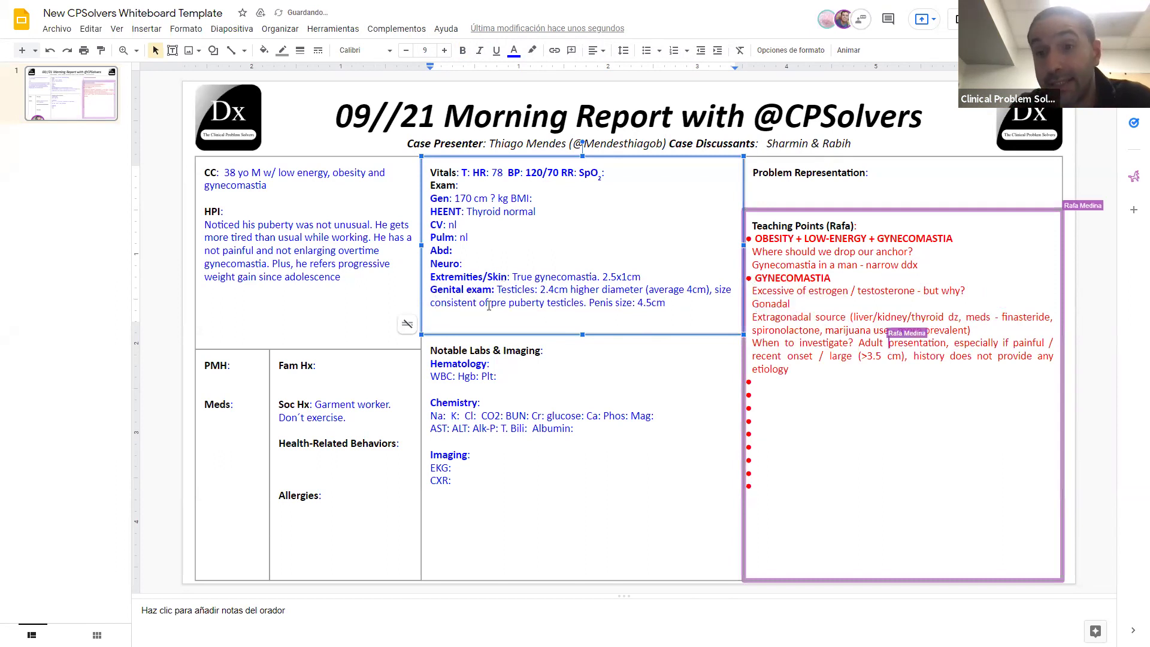
key("BackSpace")
key("BackSpace")
type("w")
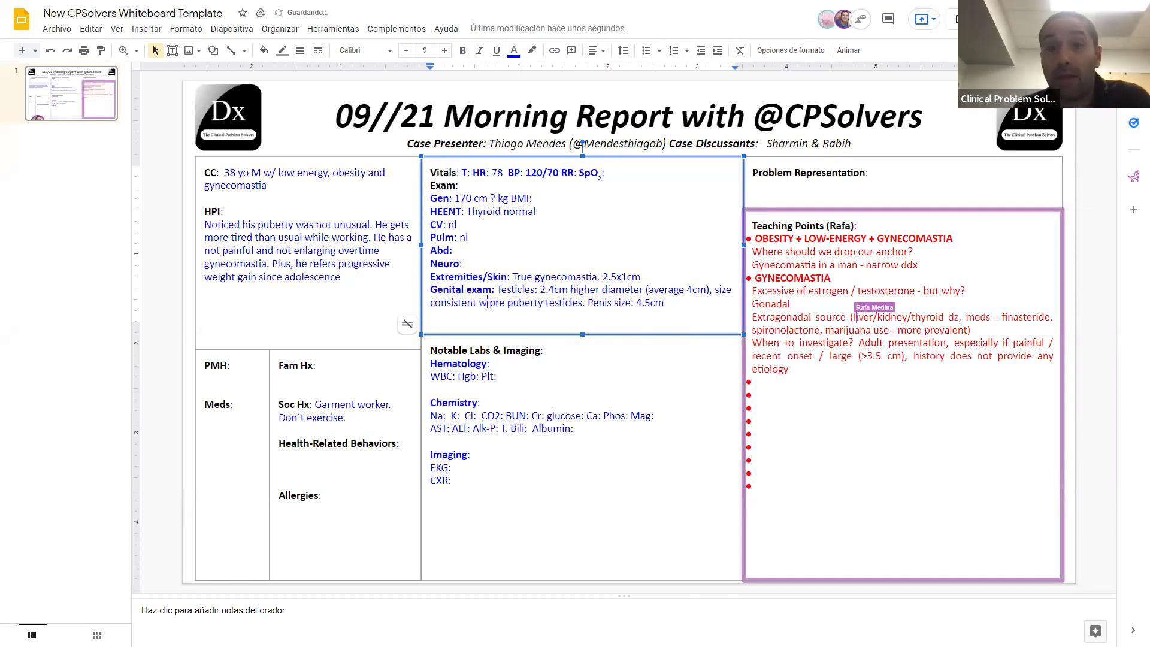
type("ith")
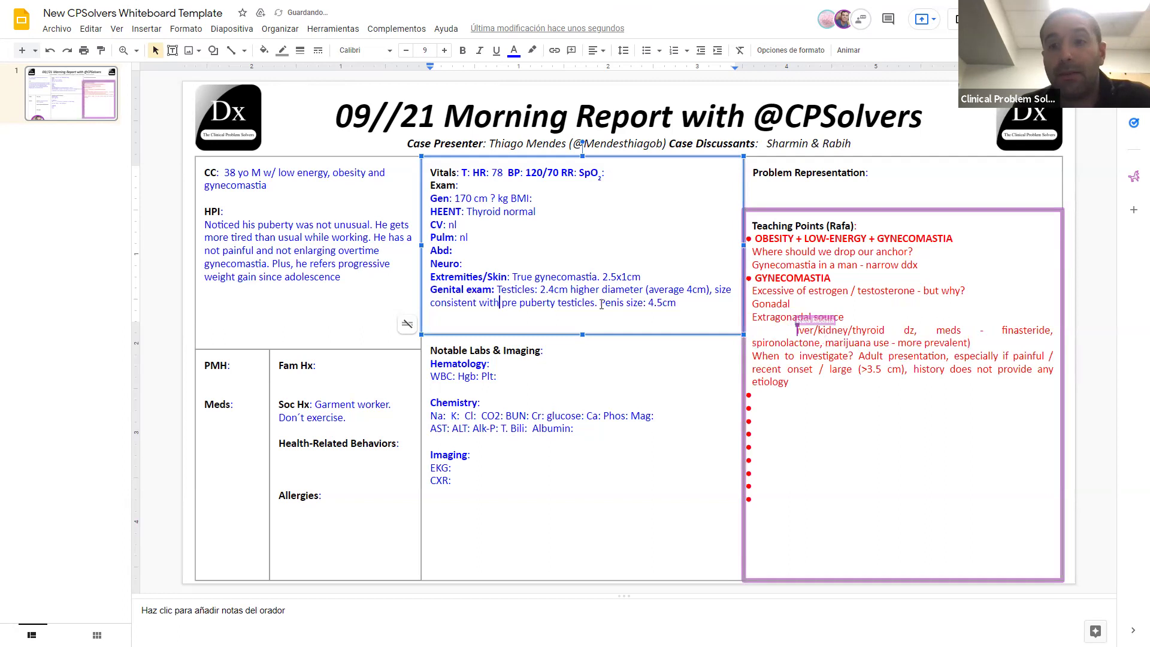
Step: Add '(<nl)' after 'Penis size: 4.5cm'
left_click(699, 306)
type("(l")
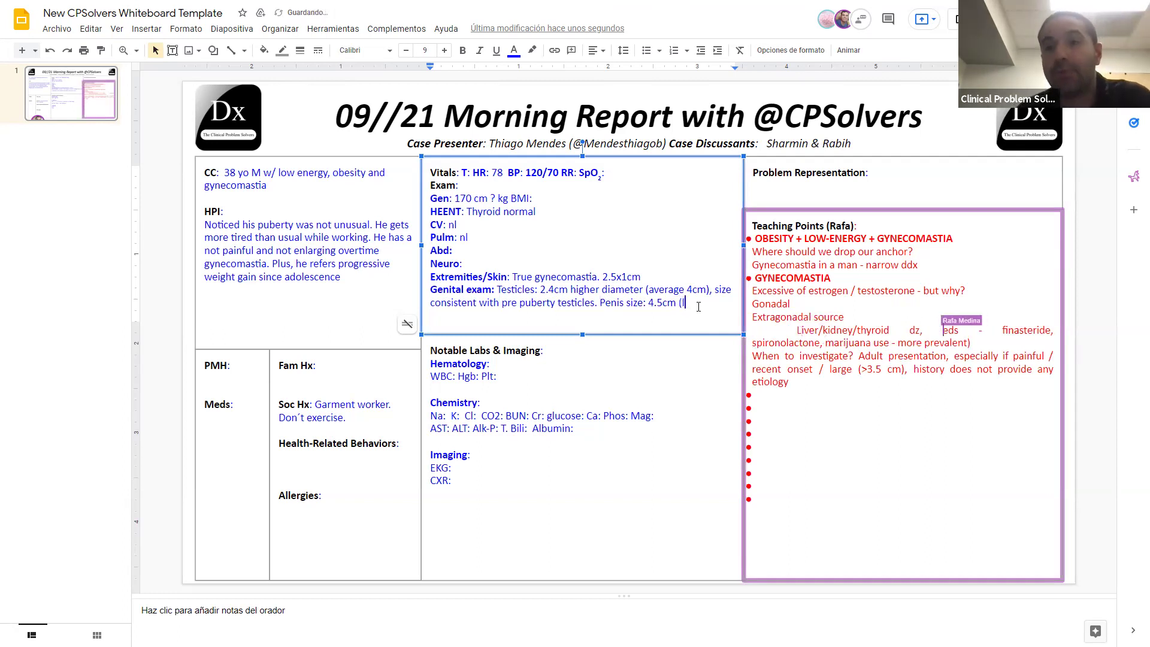
type("ow)")
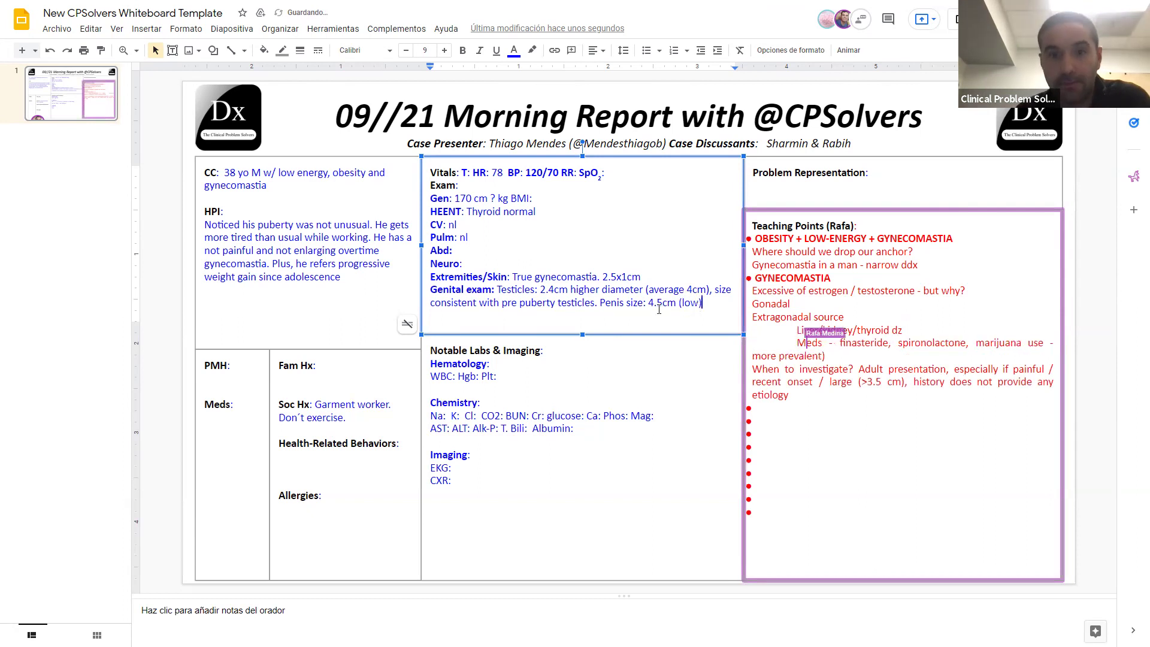
left_click(700, 303)
key("BackSpace")
key("BackSpace")
key("BackSpace")
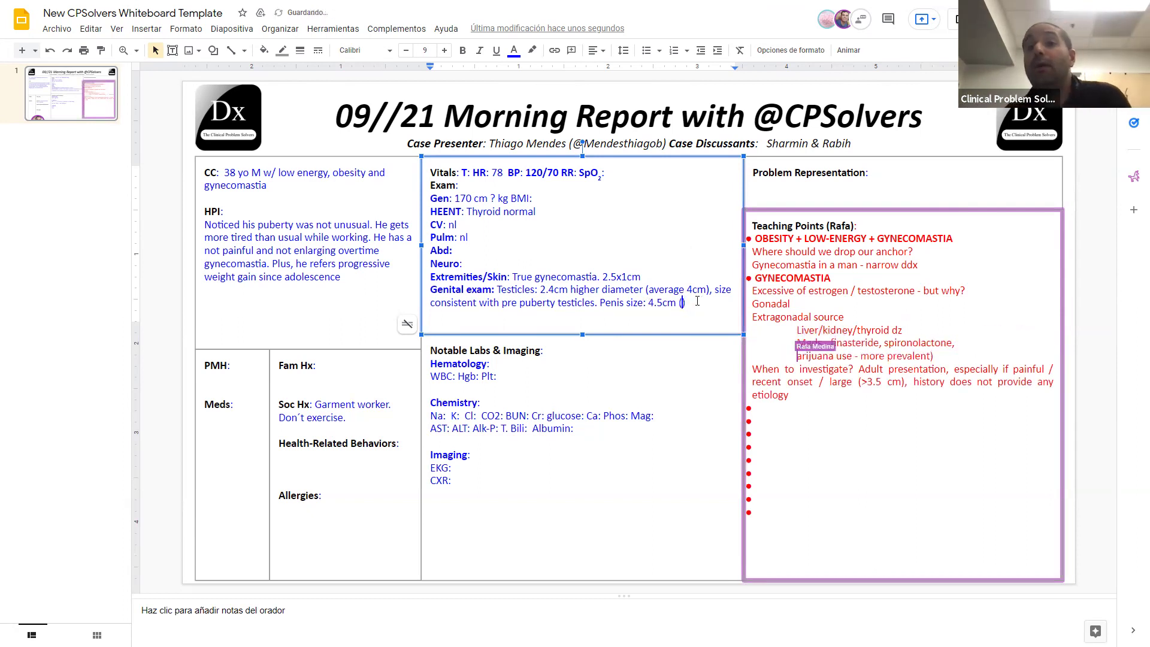
type("<nl")
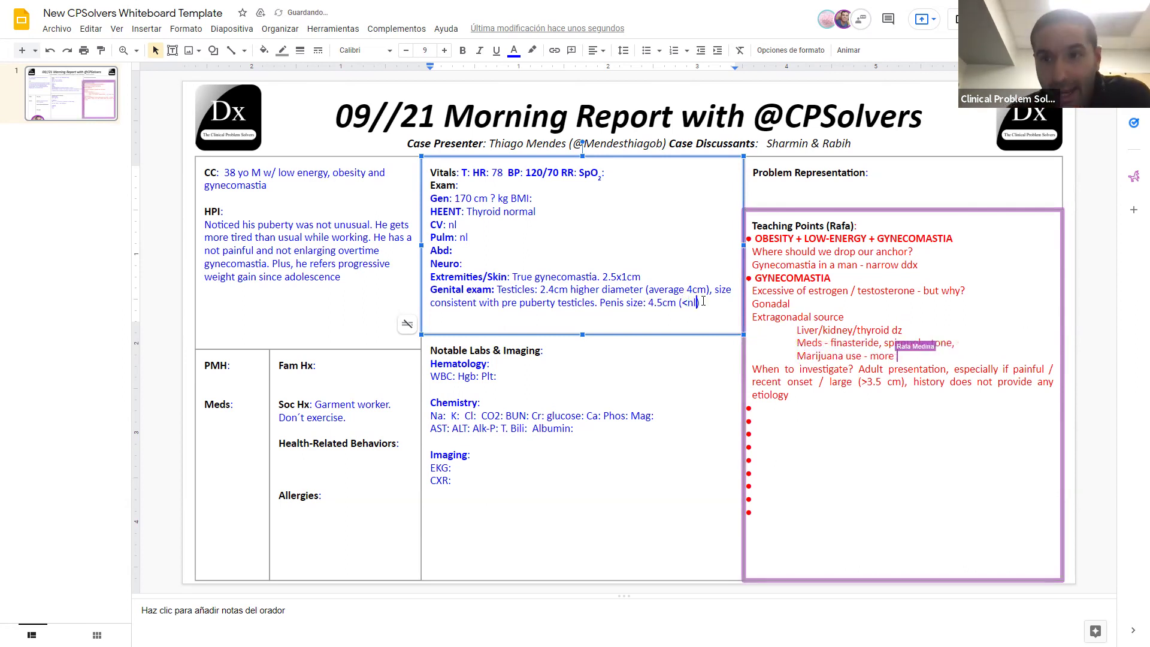
left_click(670, 276)
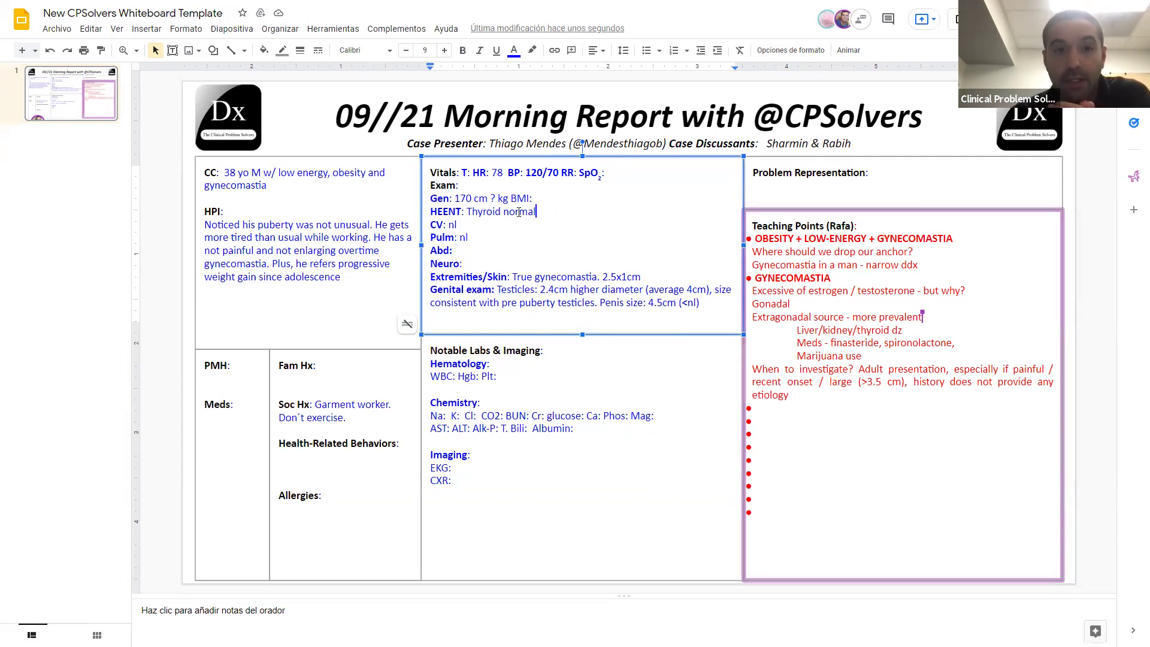
Step: Rewrite the HEENT finding from 'Thyroid normal' to 'Normal thyroid gland palpation'
key("ctrl+Left")
type("gland palpation")
left_click_drag(609, 211, 580, 211)
key("BackSpace")
key("BackSpace")
key("BackSpace")
key("BackSpace")
type("n")
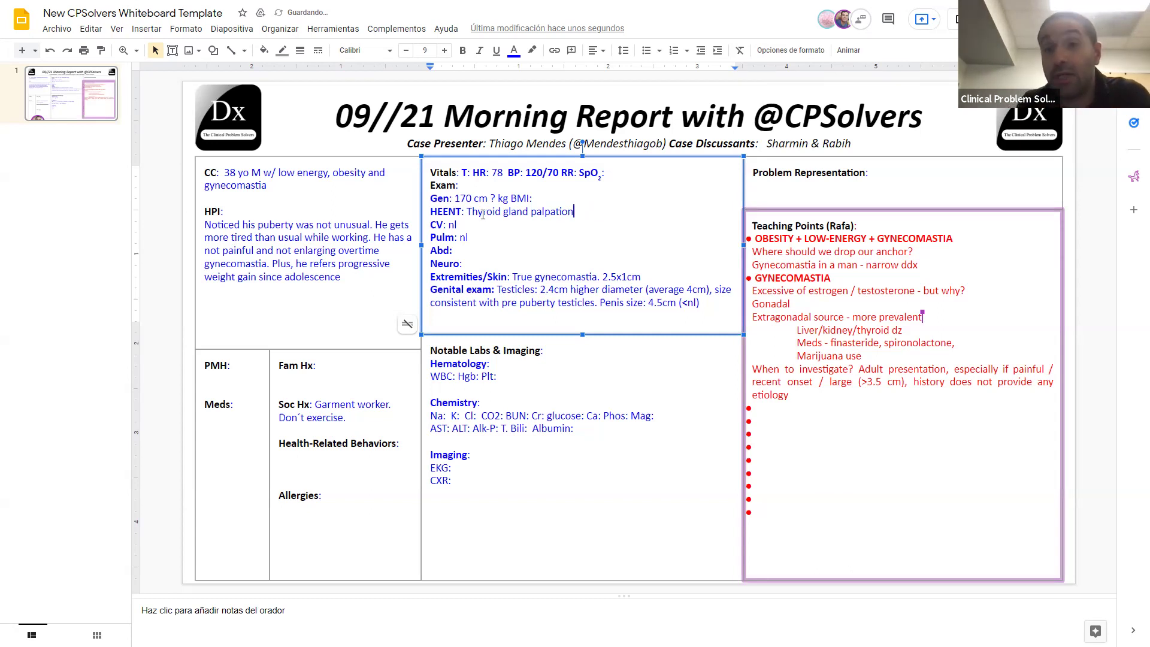
left_click(472, 212)
key("BackSpace")
type("Normal t")
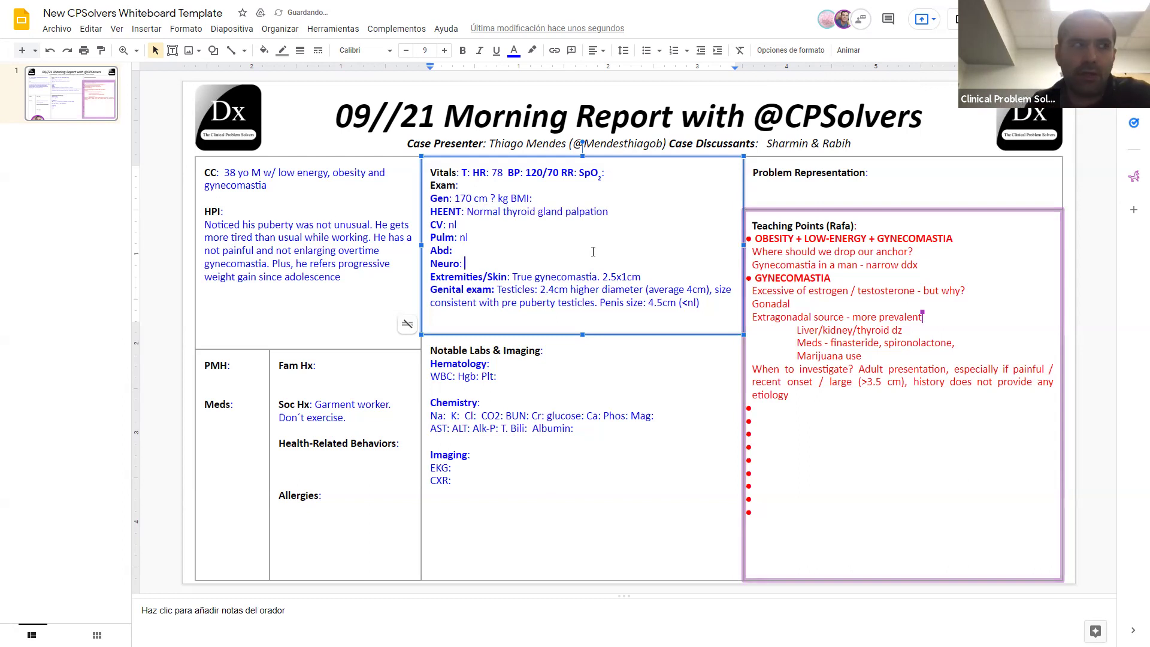
key("Down")
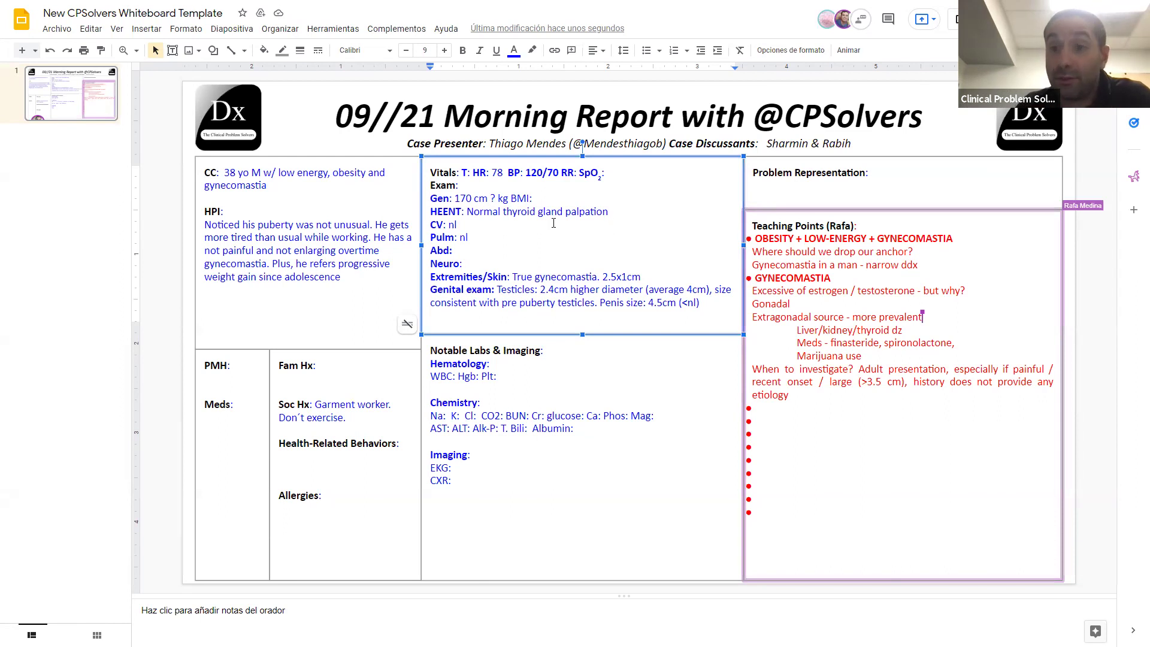
Step: Replace the Gen placeholders with height 187 cm and weight 108 kg, and enter BMI 30.9
double_click(467, 197)
type("187")
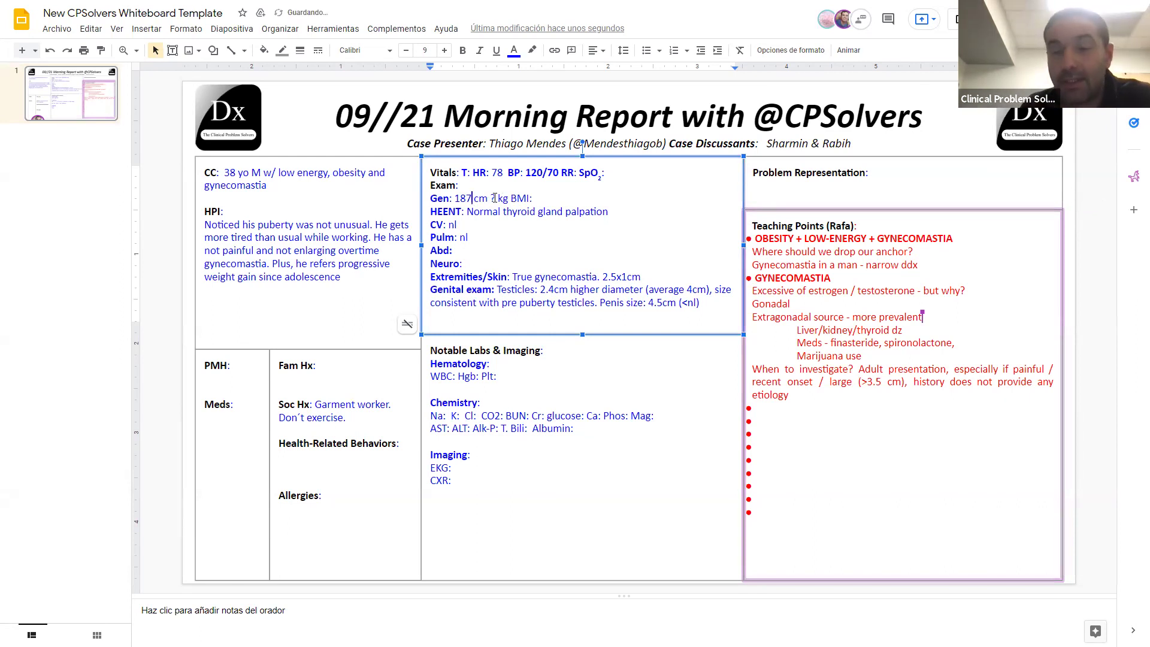
double_click(495, 198)
type("108")
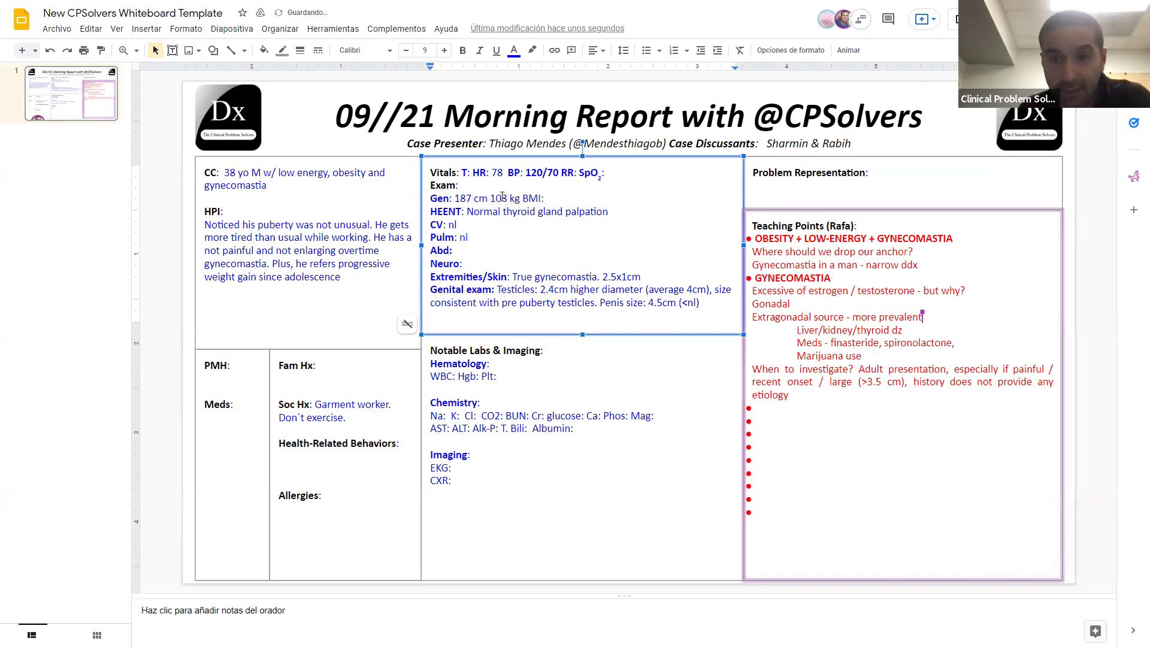
left_click(549, 198)
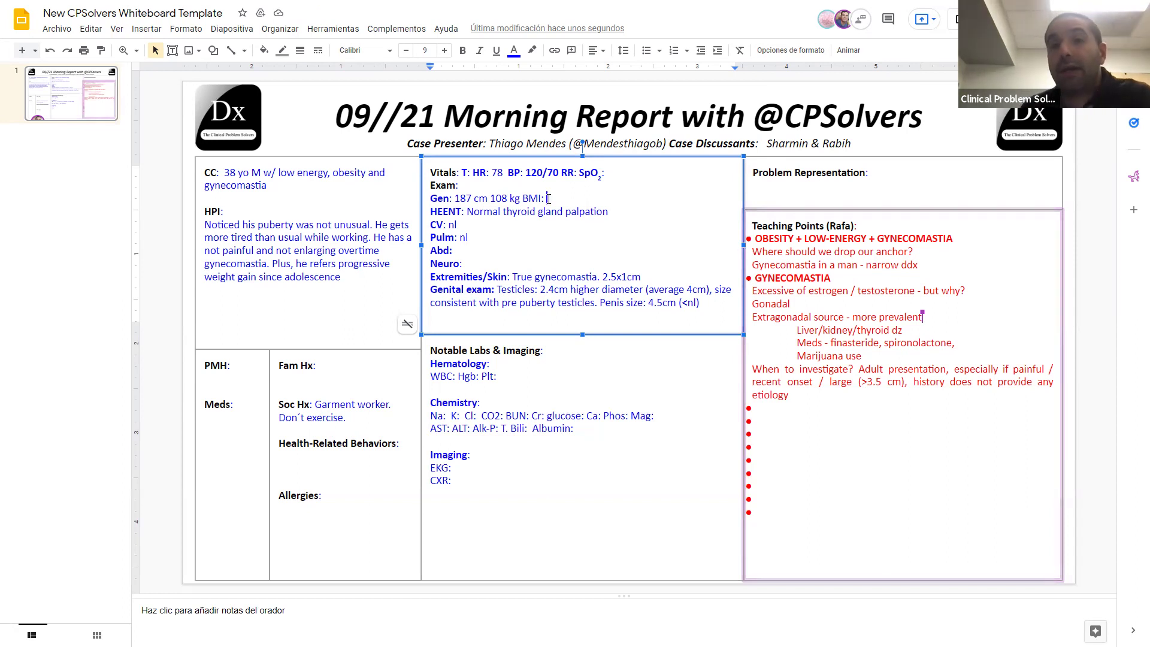
type("30.8")
key("BackSpace")
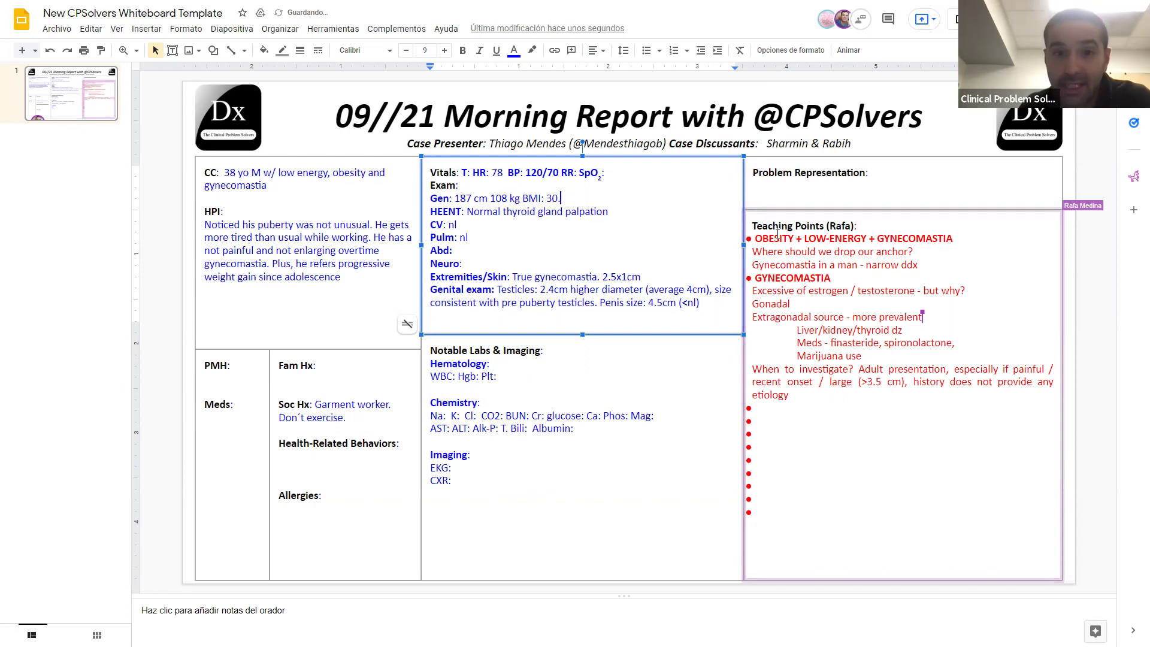
type("9")
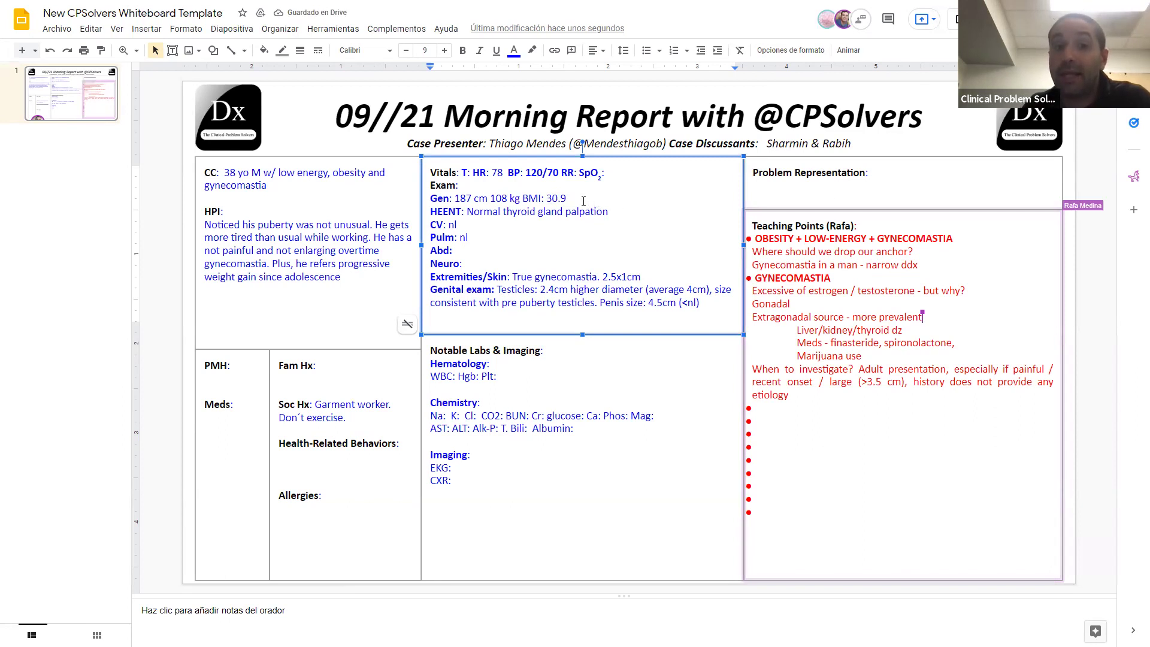
left_click_drag(576, 199, 545, 200)
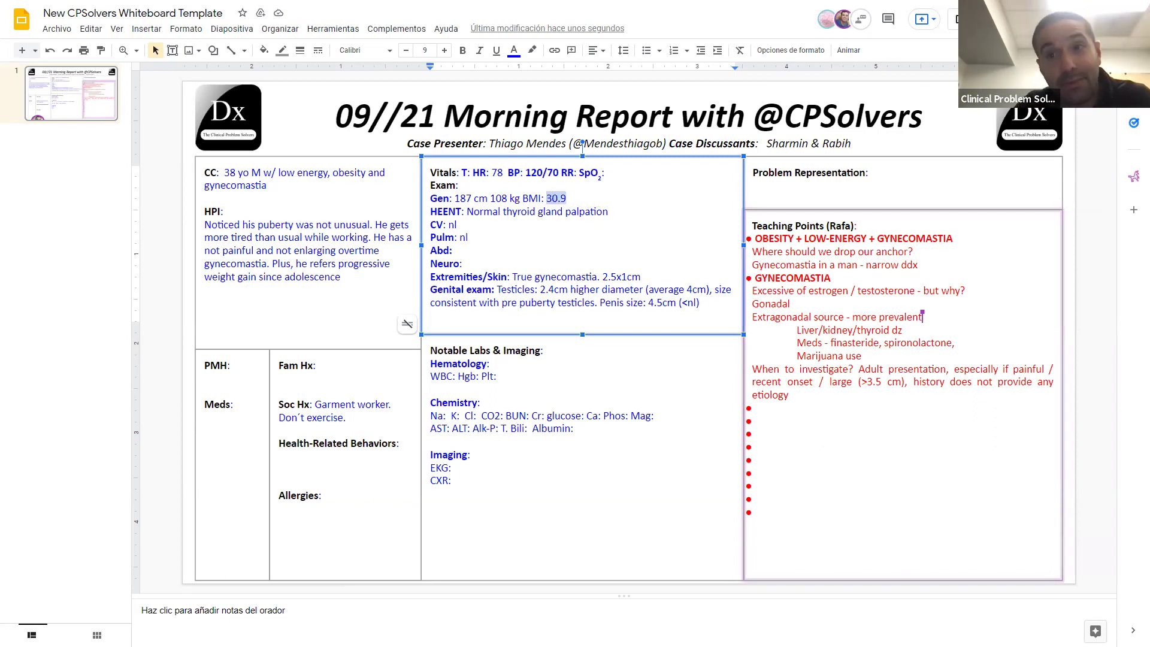
left_click(516, 244)
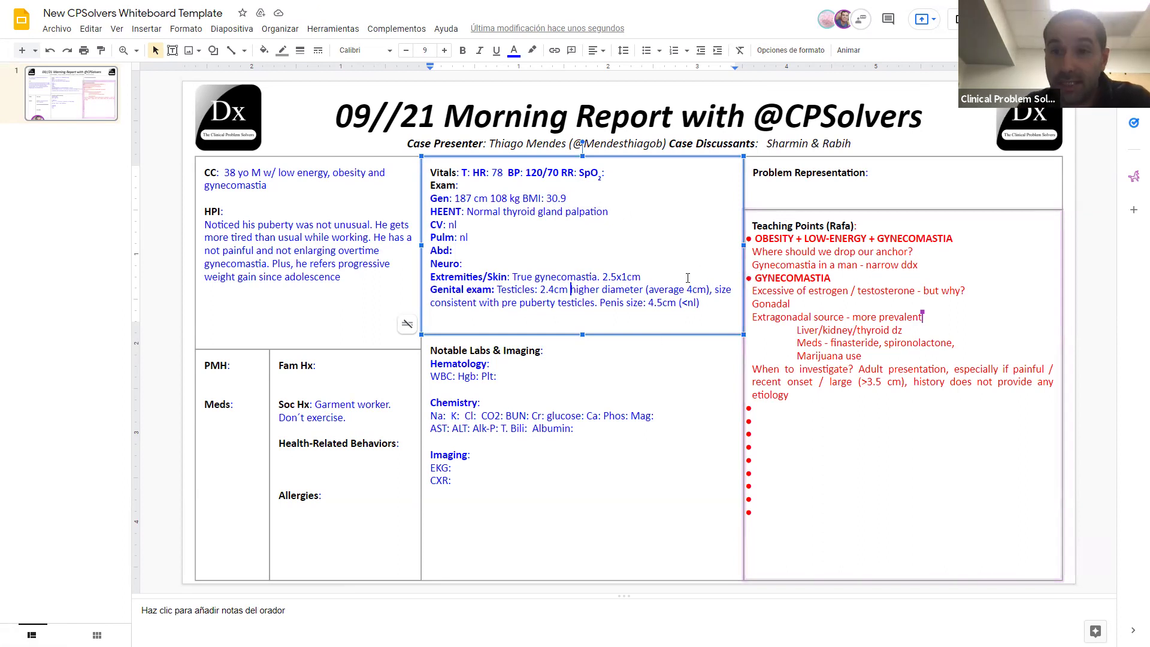
Step: Color the genital findings '4.5cm (<nl)' and '2.4cm higher diameter' red
left_click_drag(708, 302, 646, 302)
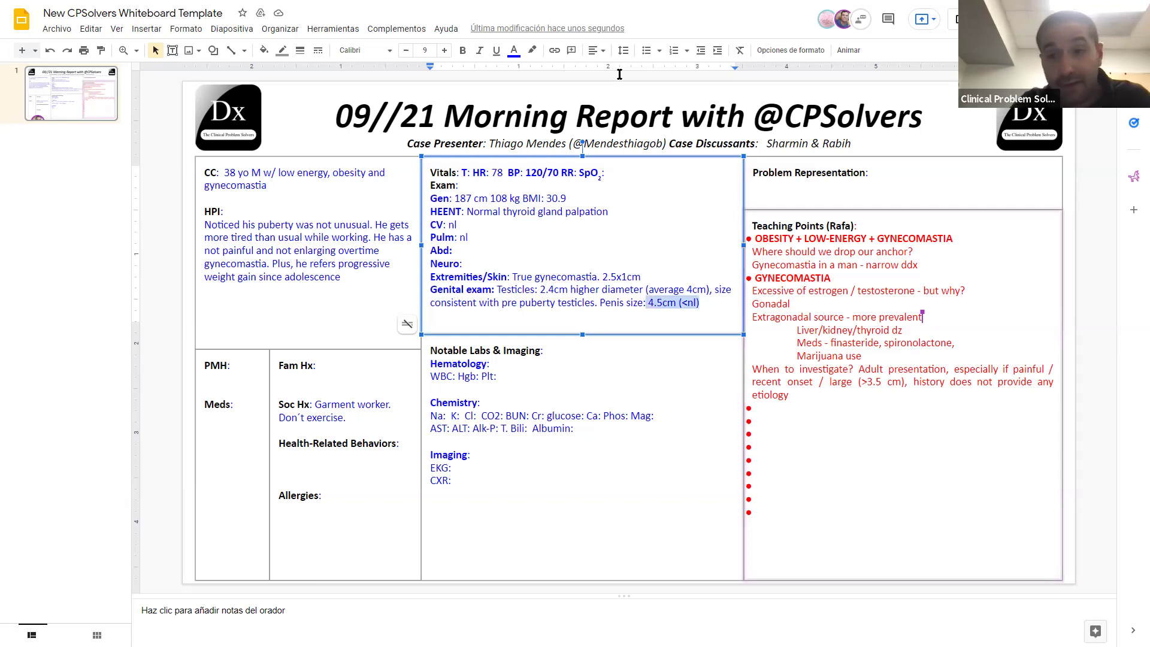
left_click(512, 52)
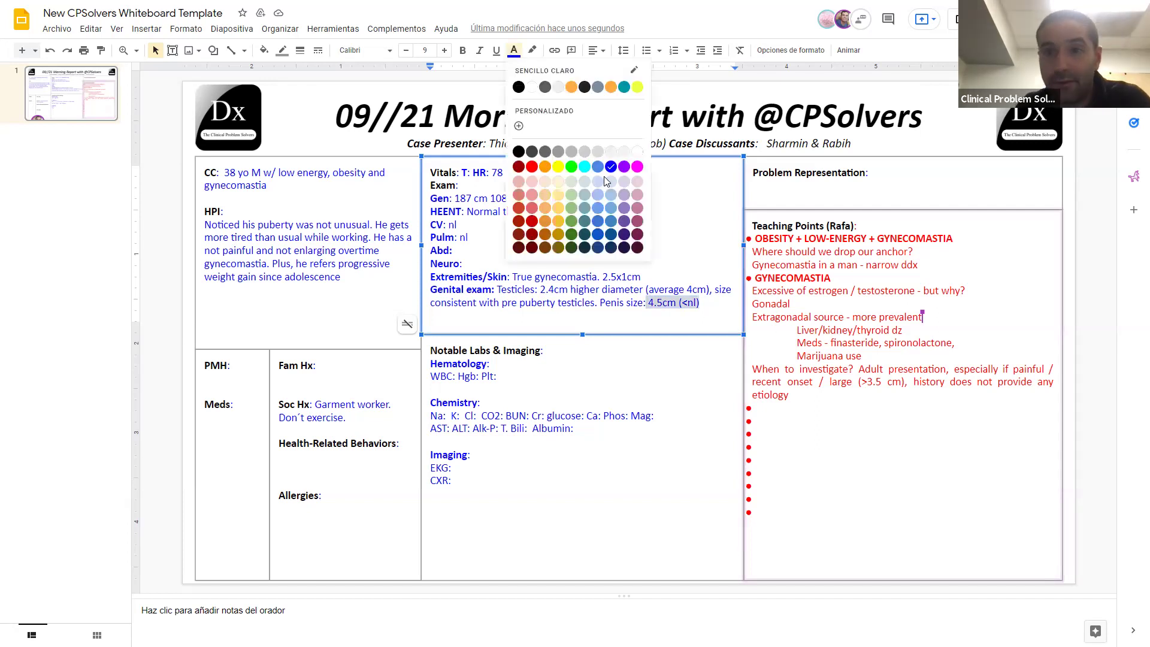
left_click(532, 172)
left_click(548, 289)
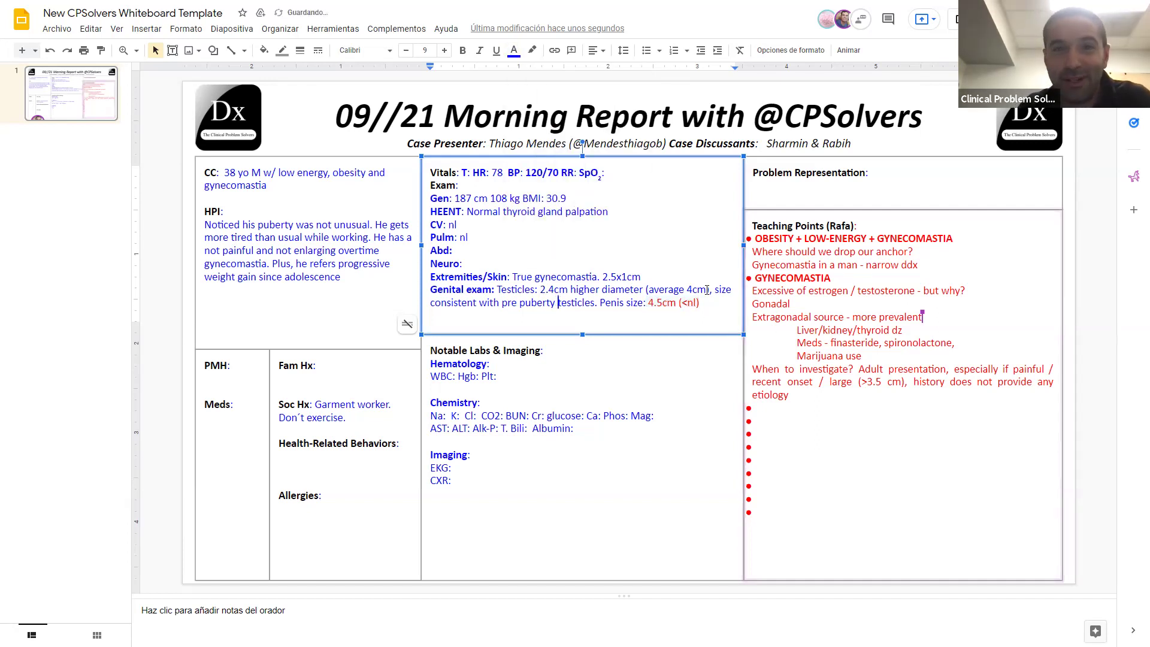
left_click_drag(540, 290, 643, 292)
left_click(514, 51)
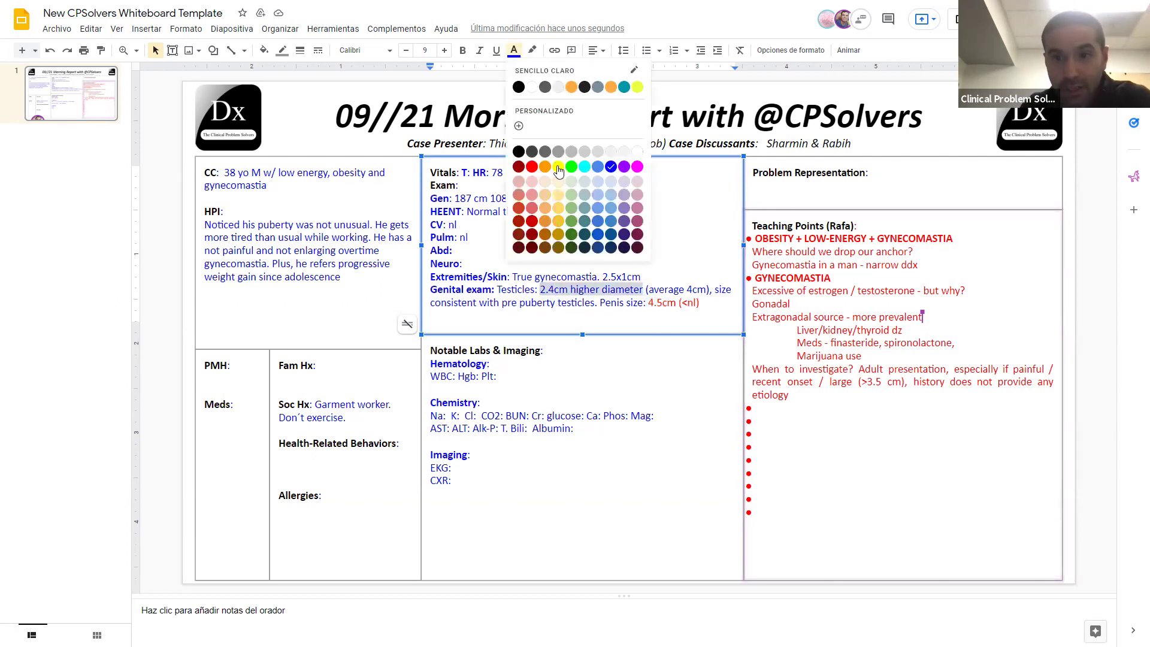
left_click(532, 166)
left_click(601, 242)
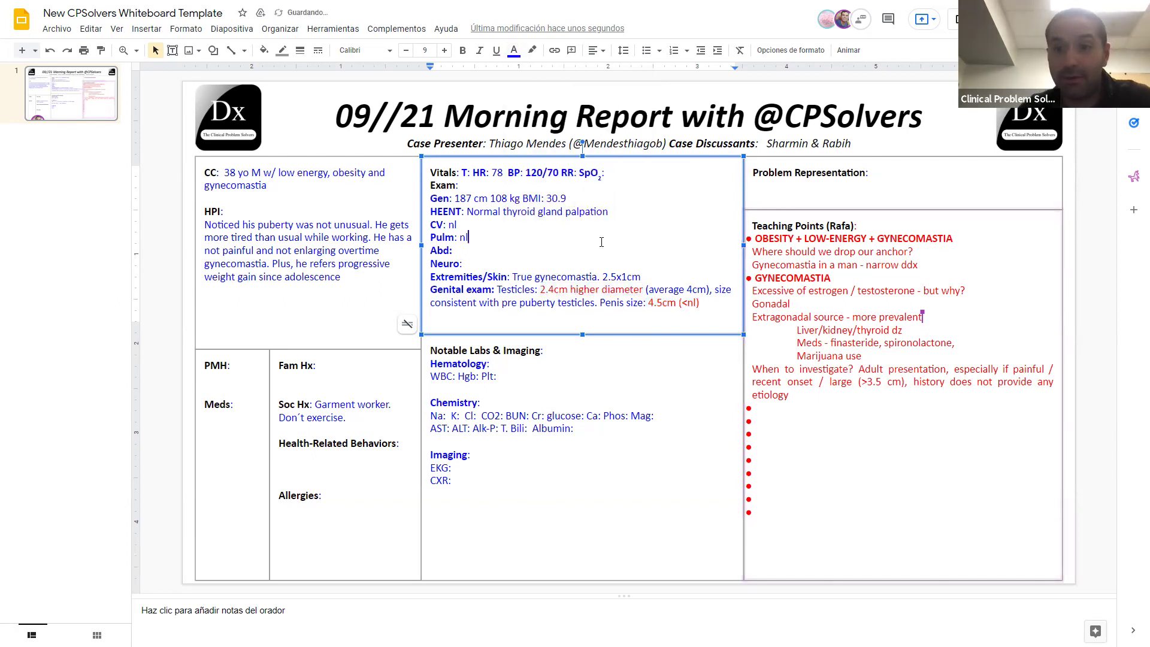
left_click(655, 274)
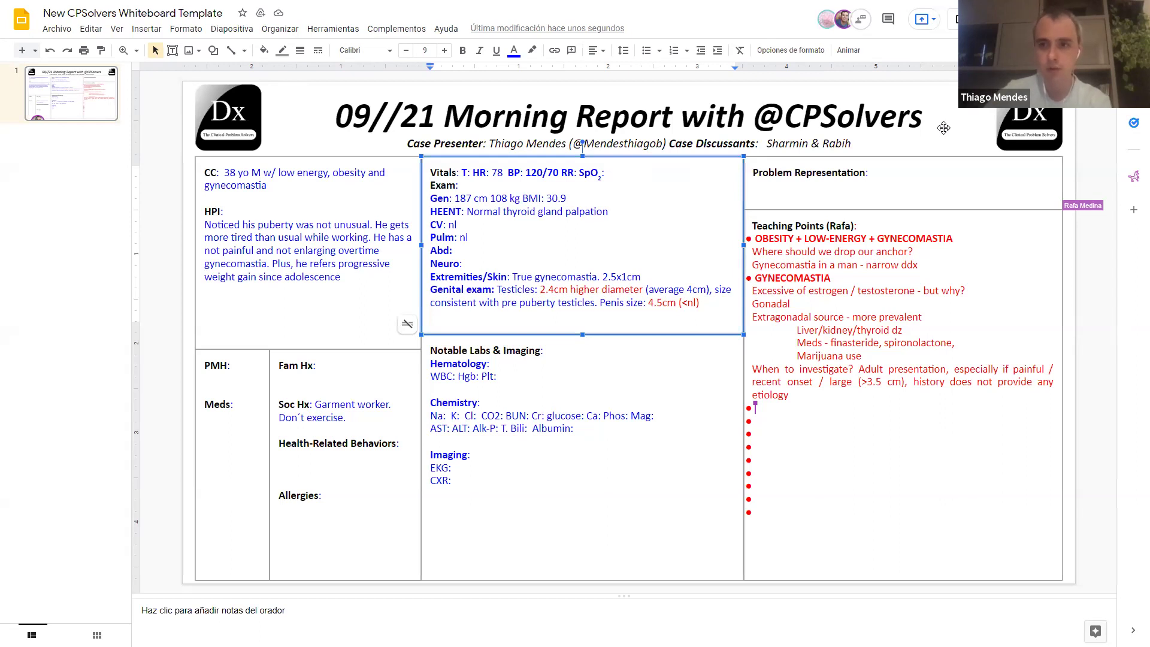
Step: Enter Hgb 13.3, Hct 40, WBC 5680 and Plt 278 on the Hematology line
left_click(479, 377)
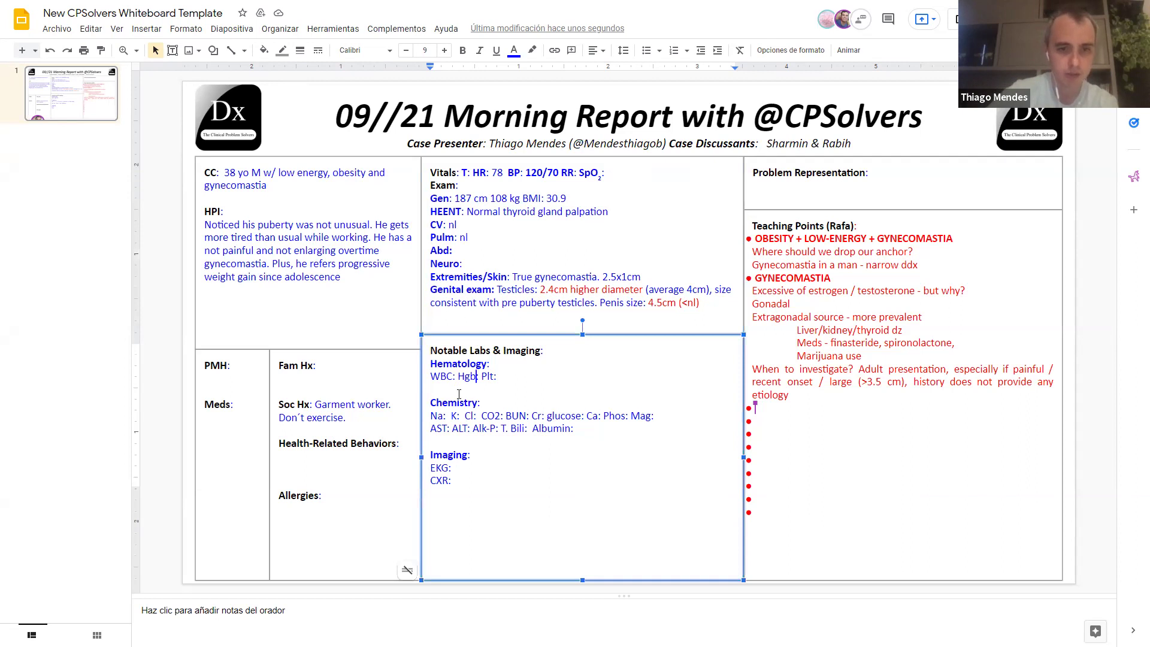
left_click(484, 378)
type("13.3 ")
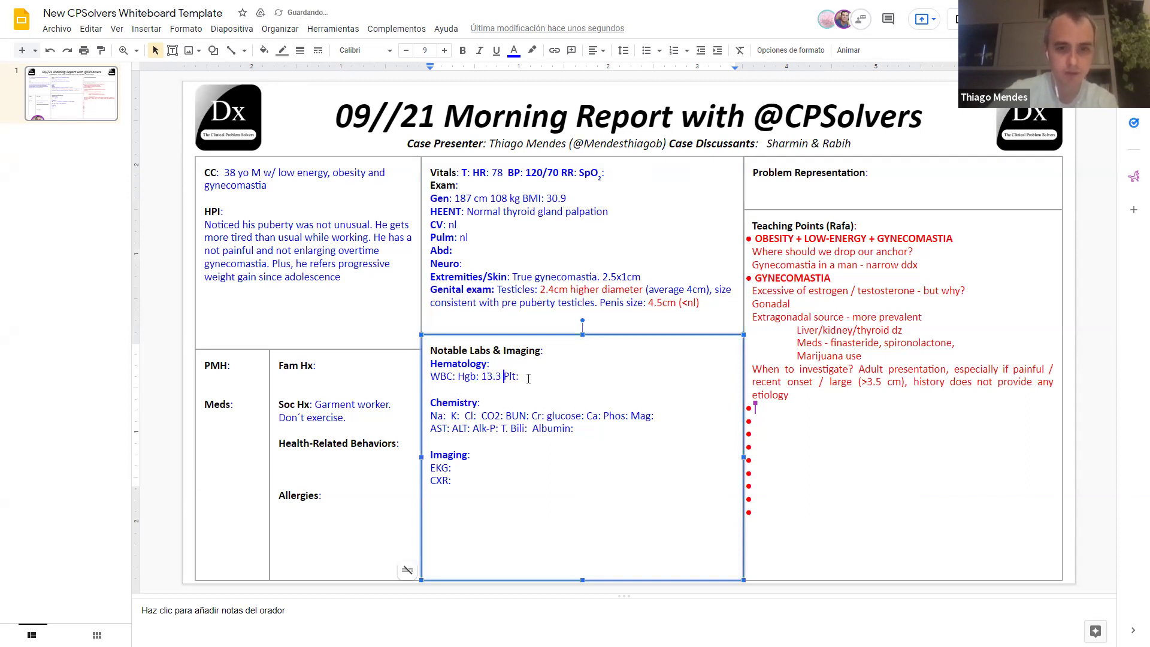
type("Hct: ")
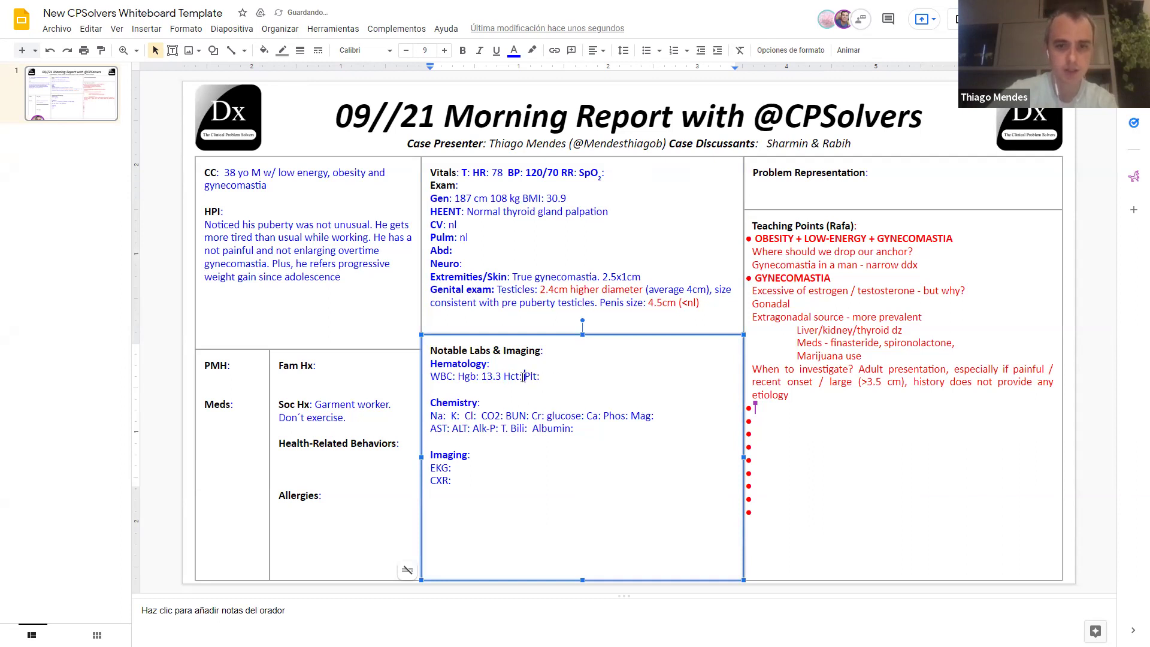
type("40")
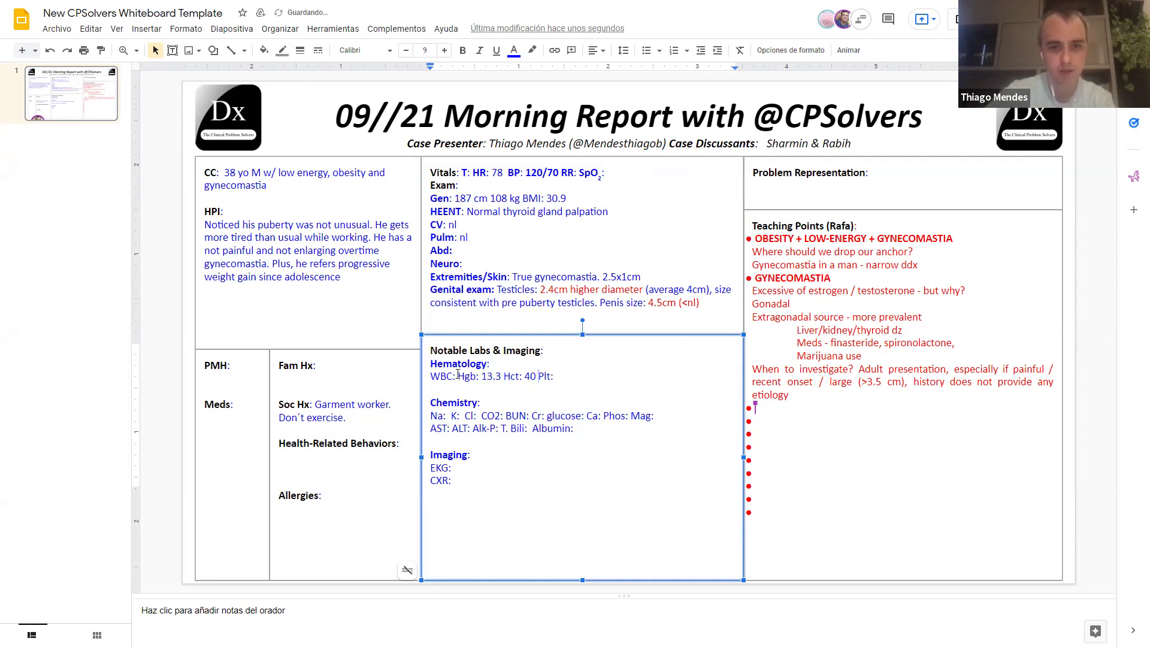
key("Home")
key("ctrl+Right")
type("5680n")
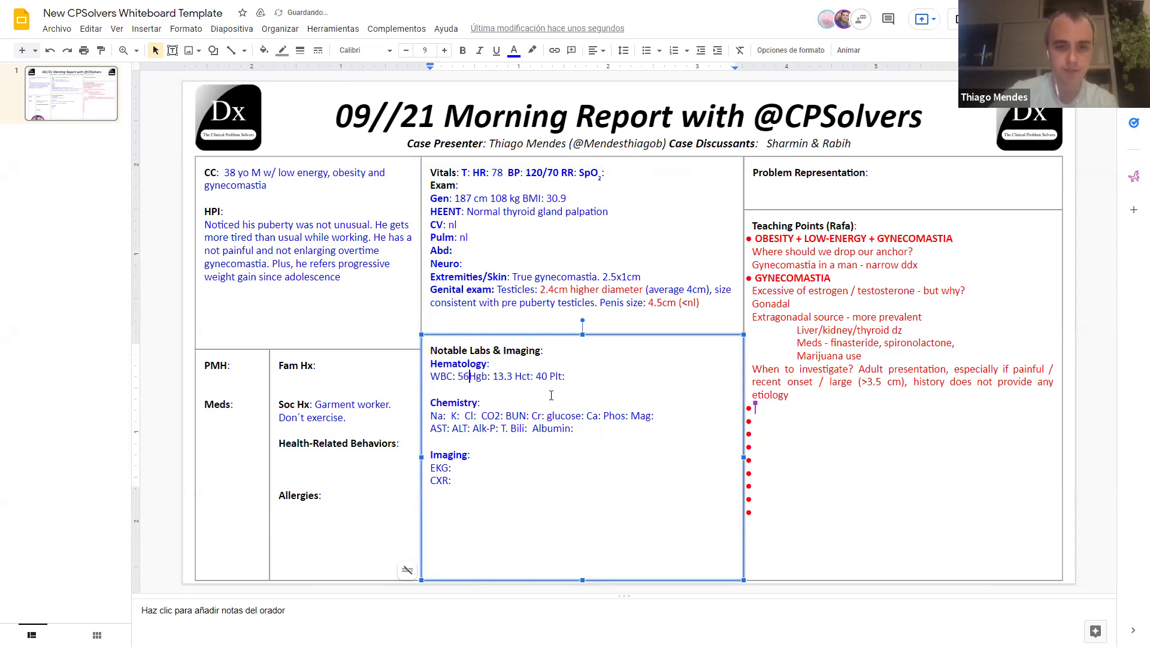
key("BackSpace")
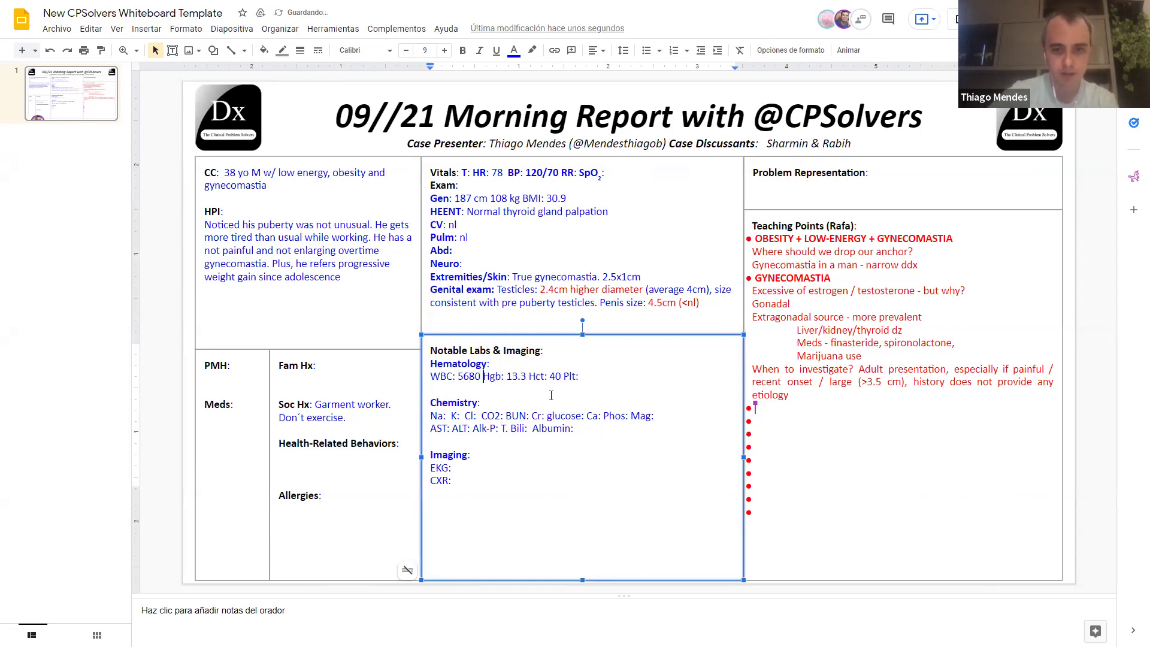
key("End")
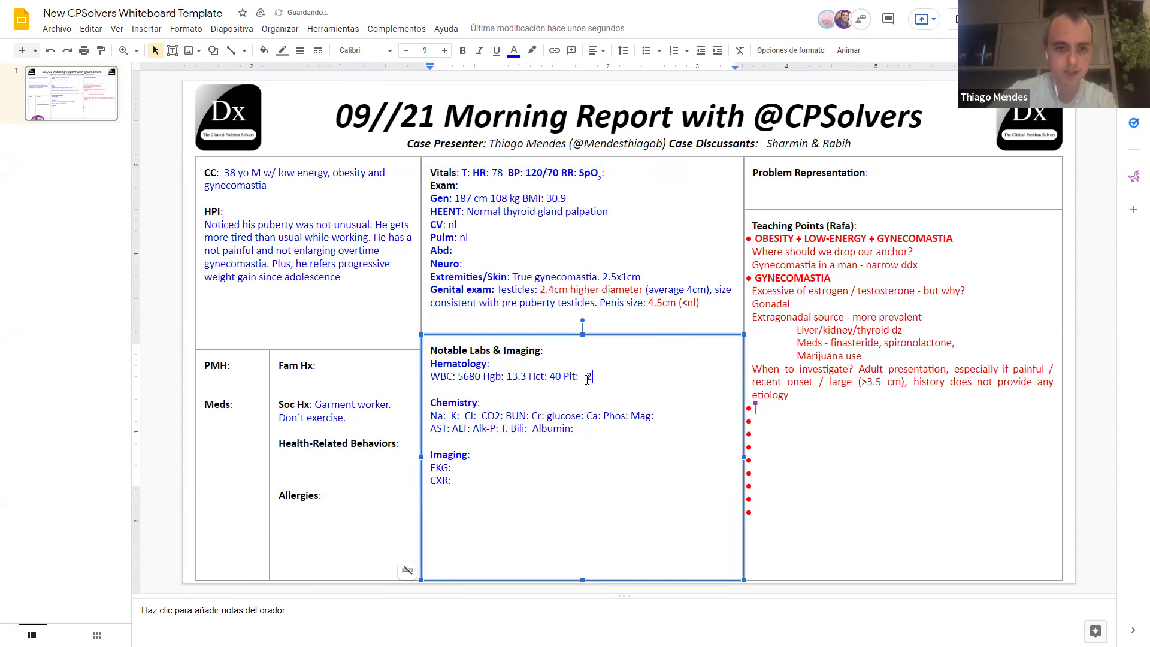
type("78")
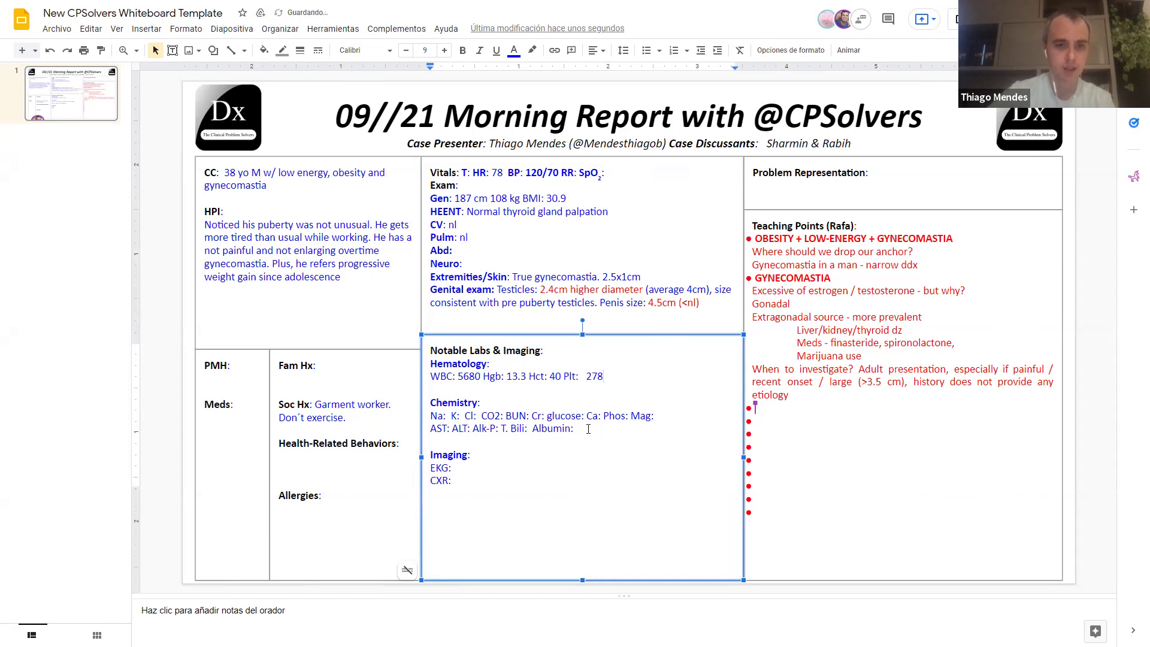
Step: Fill in the chemistry values AST 29, ALT 24 and Cr .9
left_click(450, 427)
type("29")
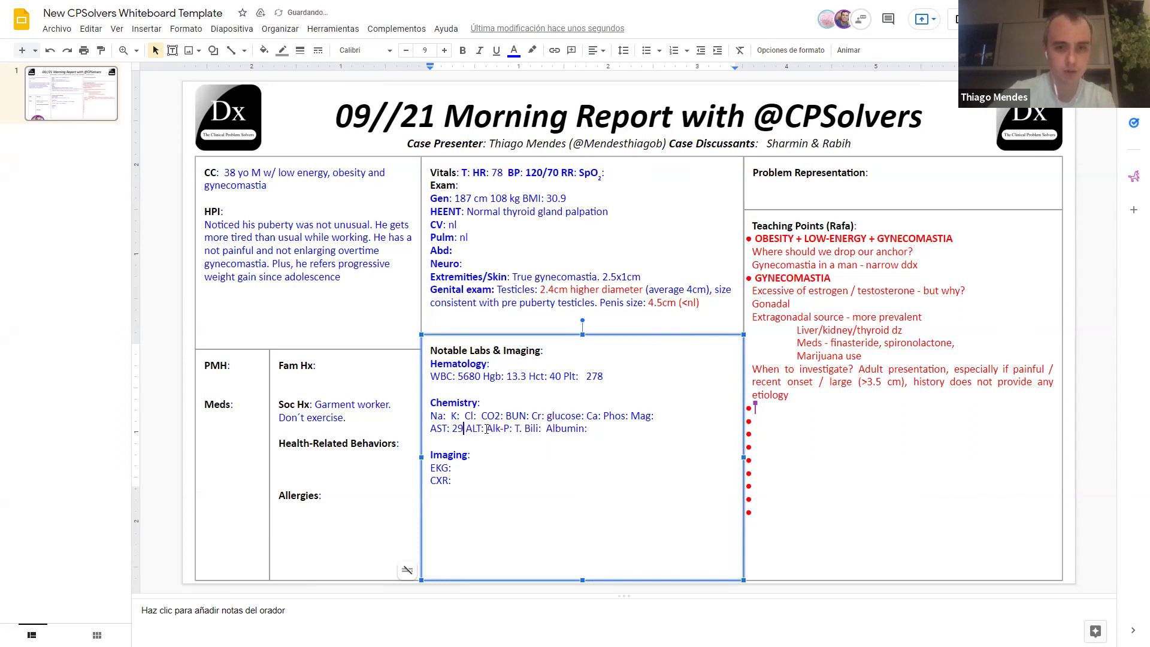
left_click(485, 428)
type("24")
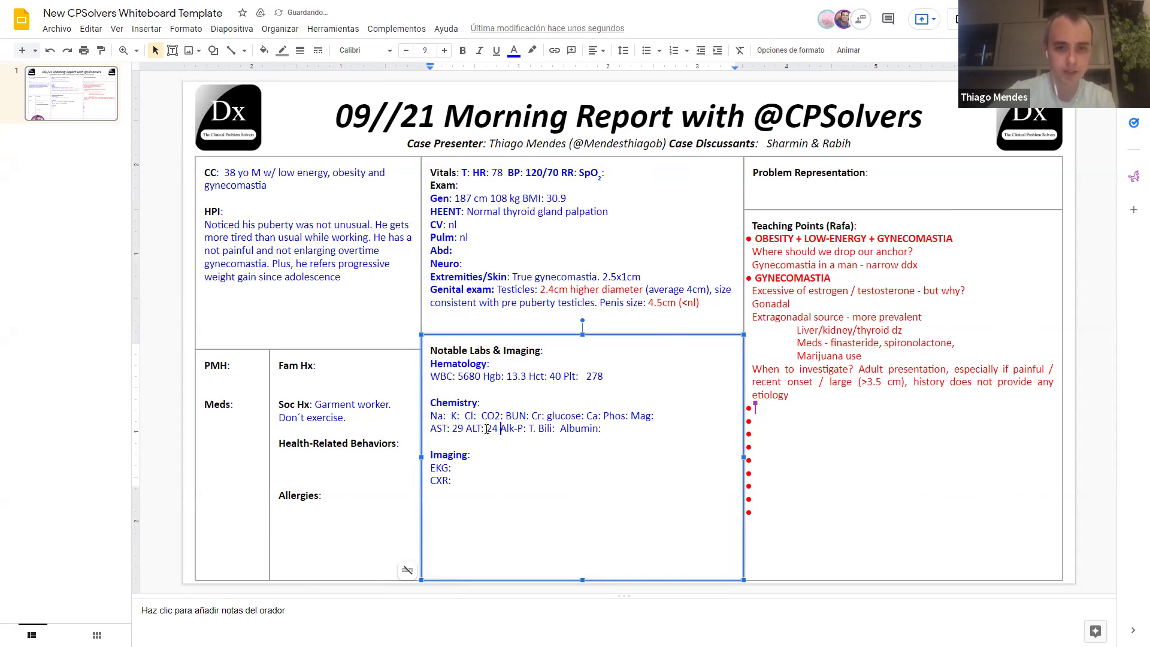
left_click(548, 415)
type("9")
Step: Add a hormone line: TSH 2.4, T4 1.4, Pro 12 (nl), hCG <2 (nl), Estradiol 10, Testosterone 120 (low), FSH 13.4, LH 13.2 (0.7-7.9)
left_click(601, 440)
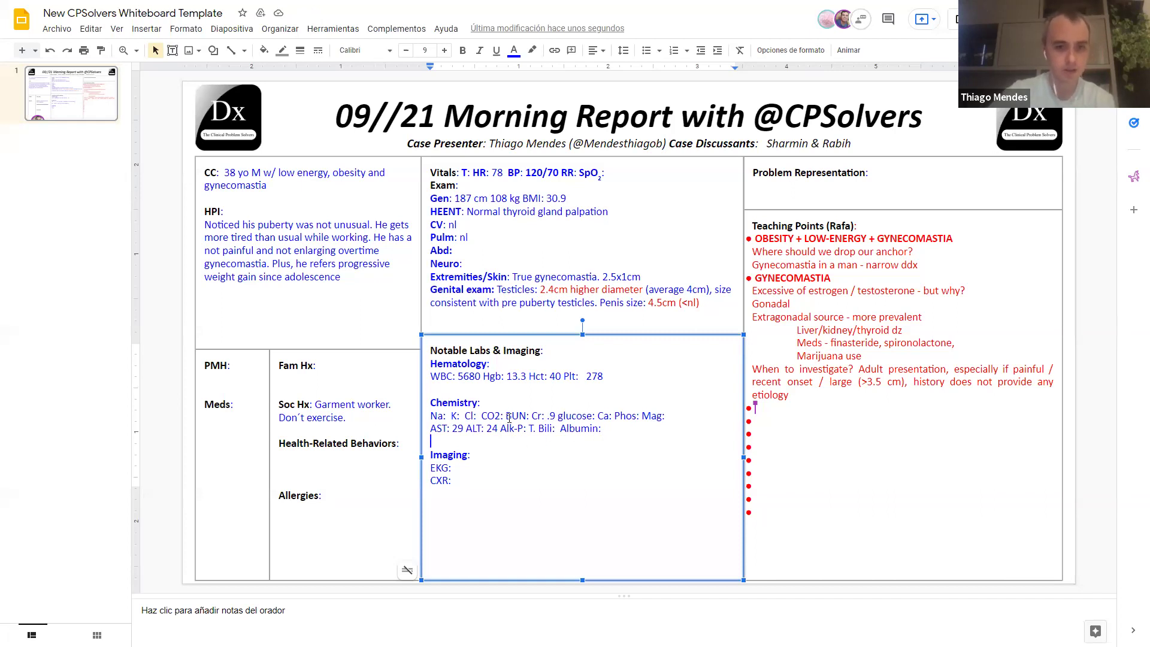
type("TSH: 2.4 ")
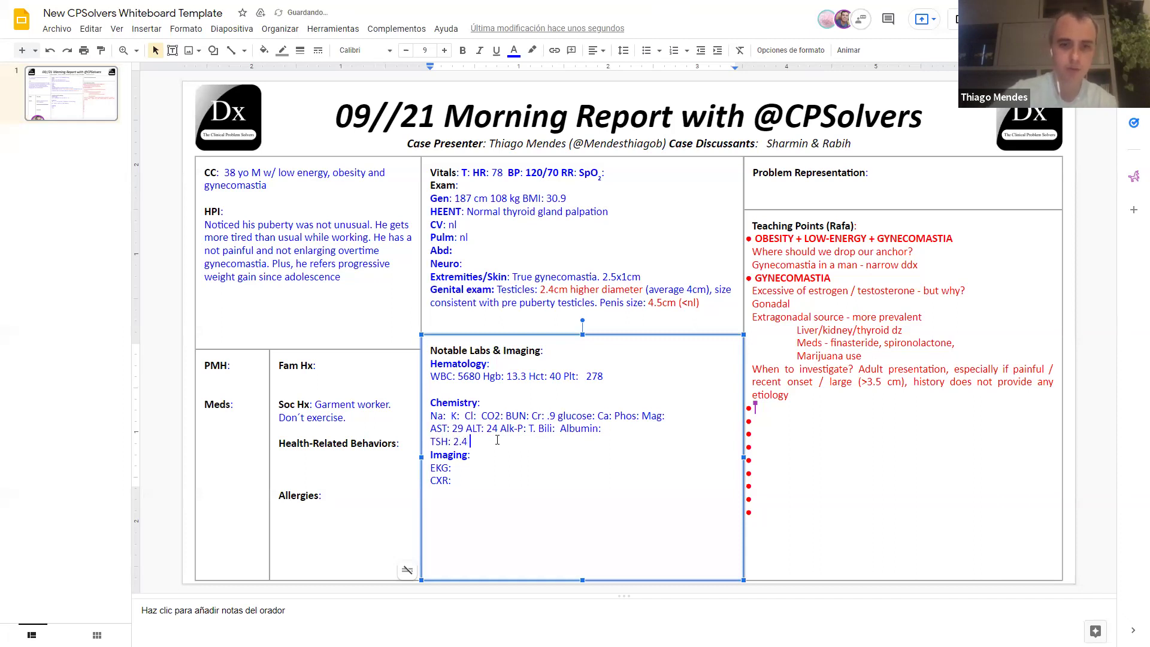
type("T4: ")
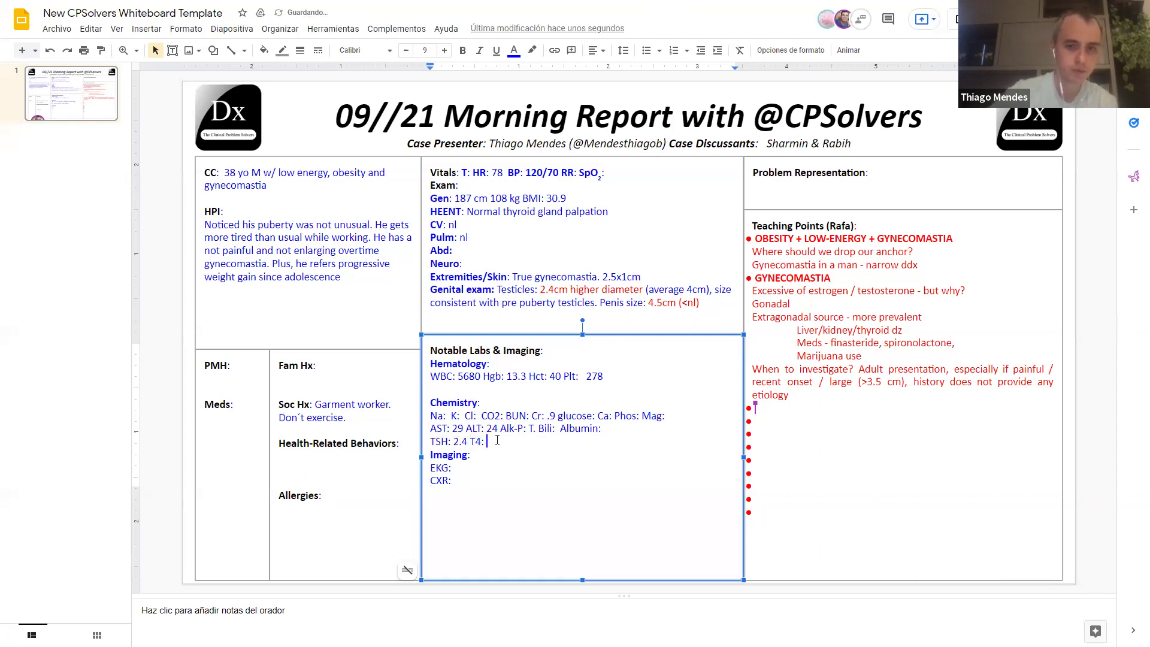
type("1.4 P")
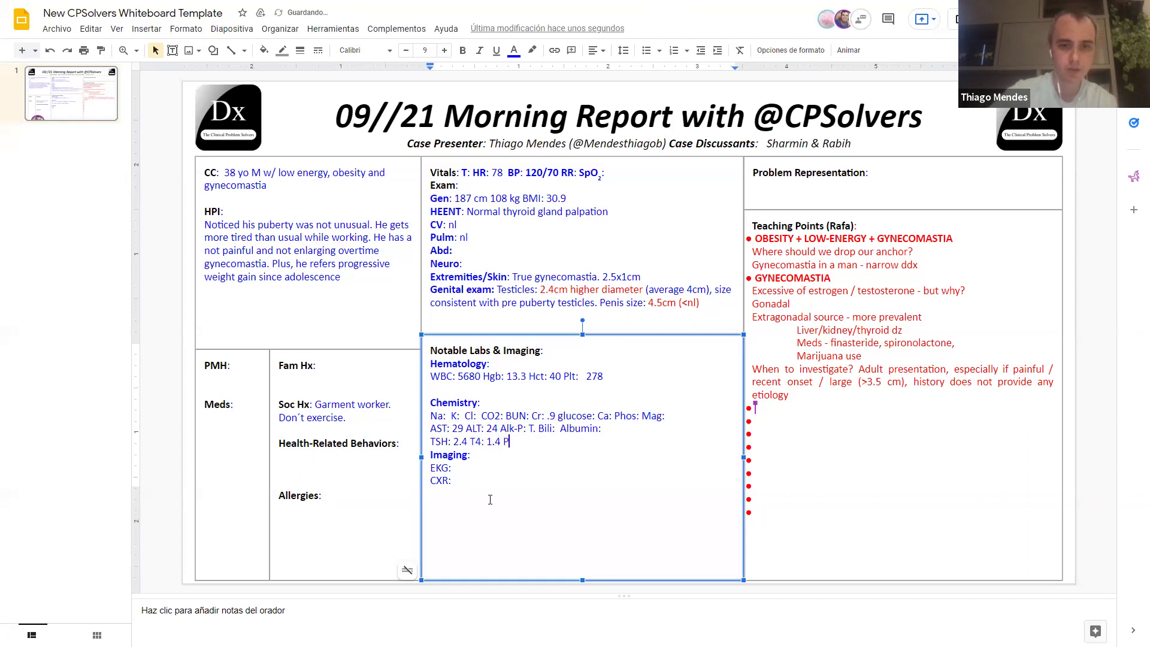
type("ro: 12 (nl) hCG (")
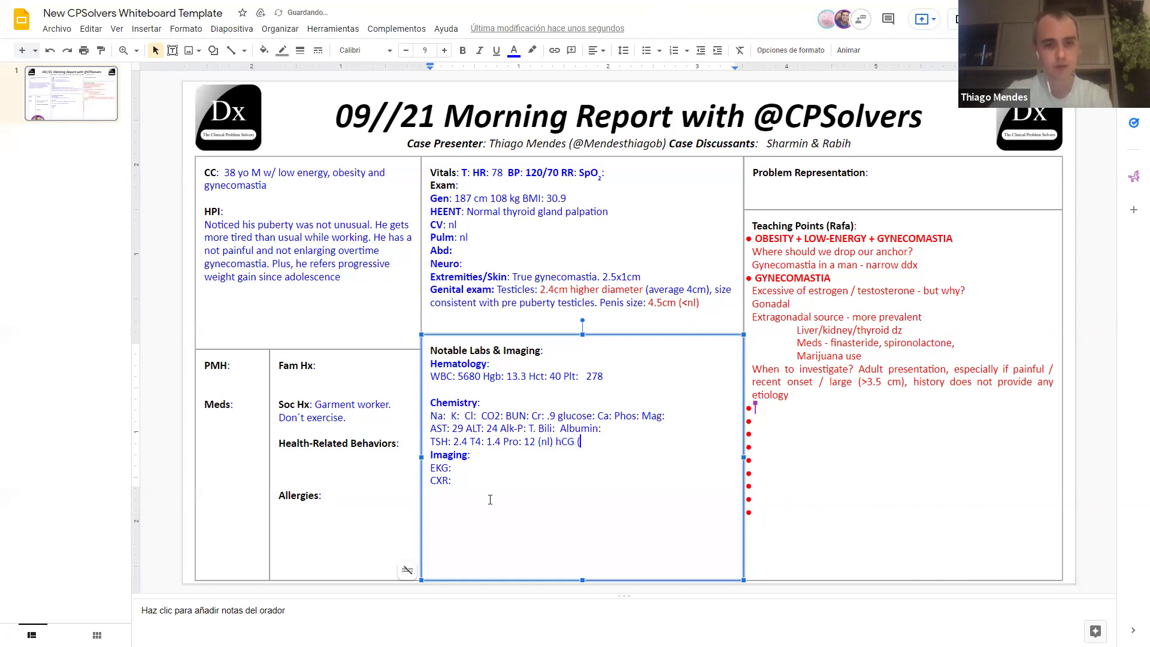
key("BackSpace")
type("<2 ")
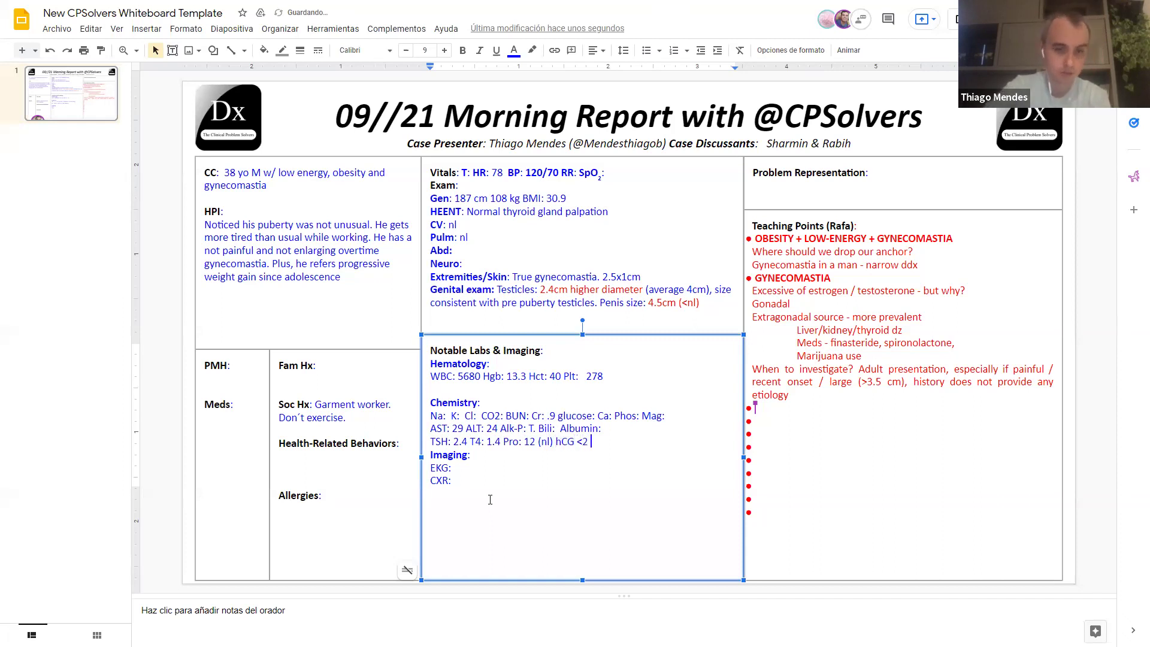
type("(nl) EStrad")
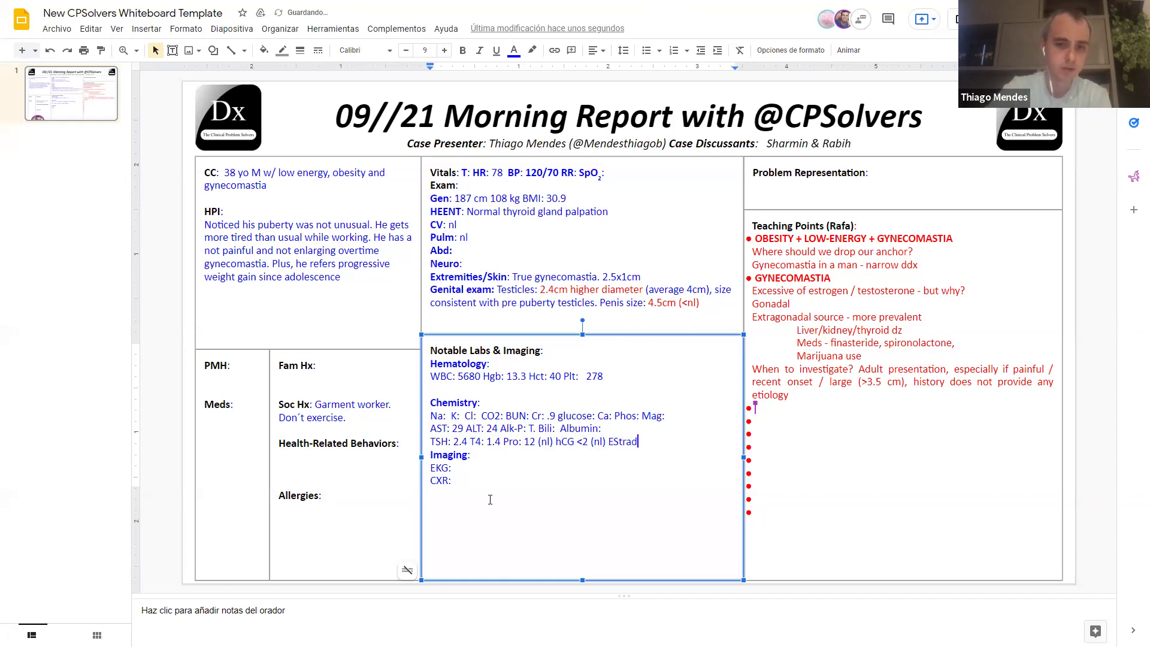
type("iol: 10 T")
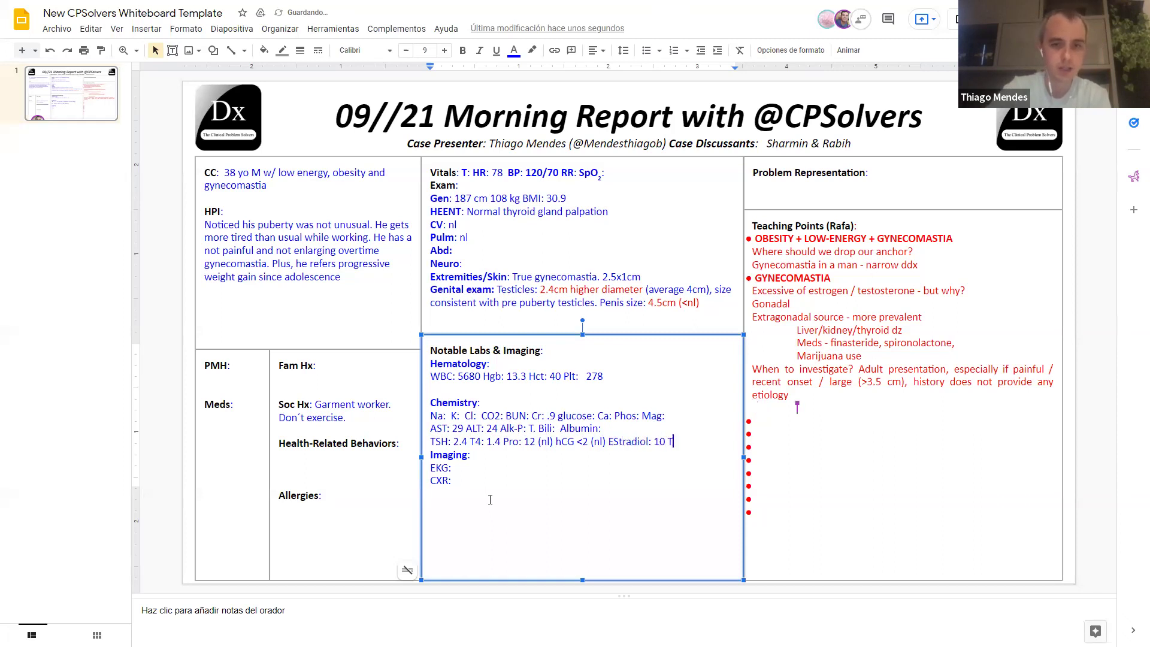
type("estosteronw:")
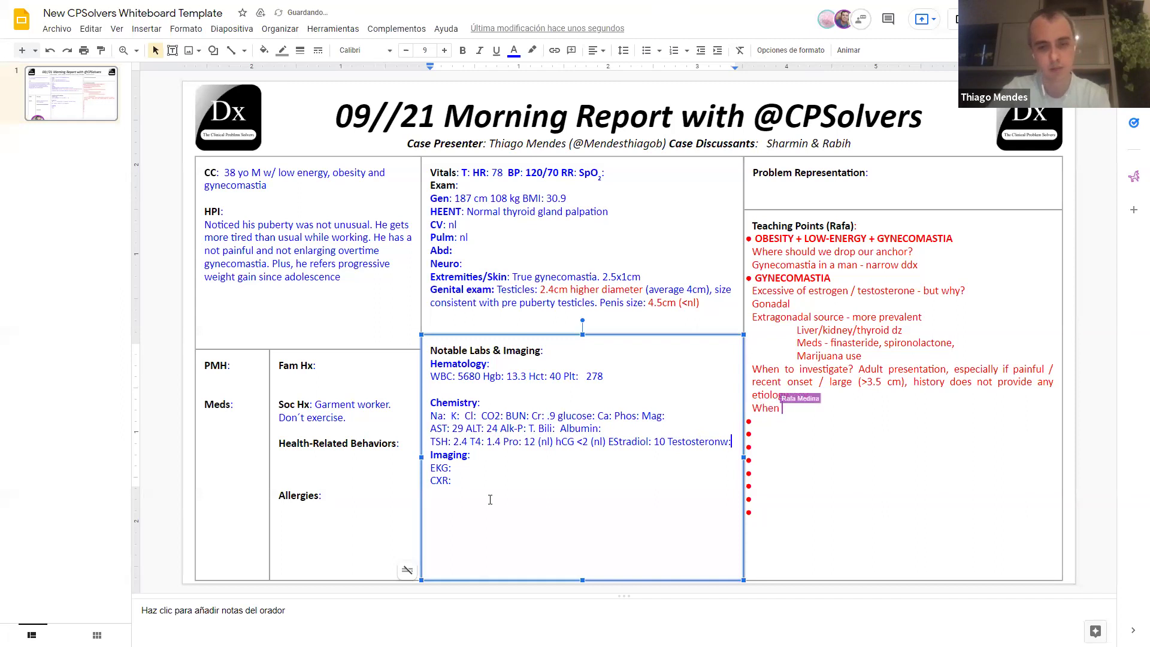
type(" 10")
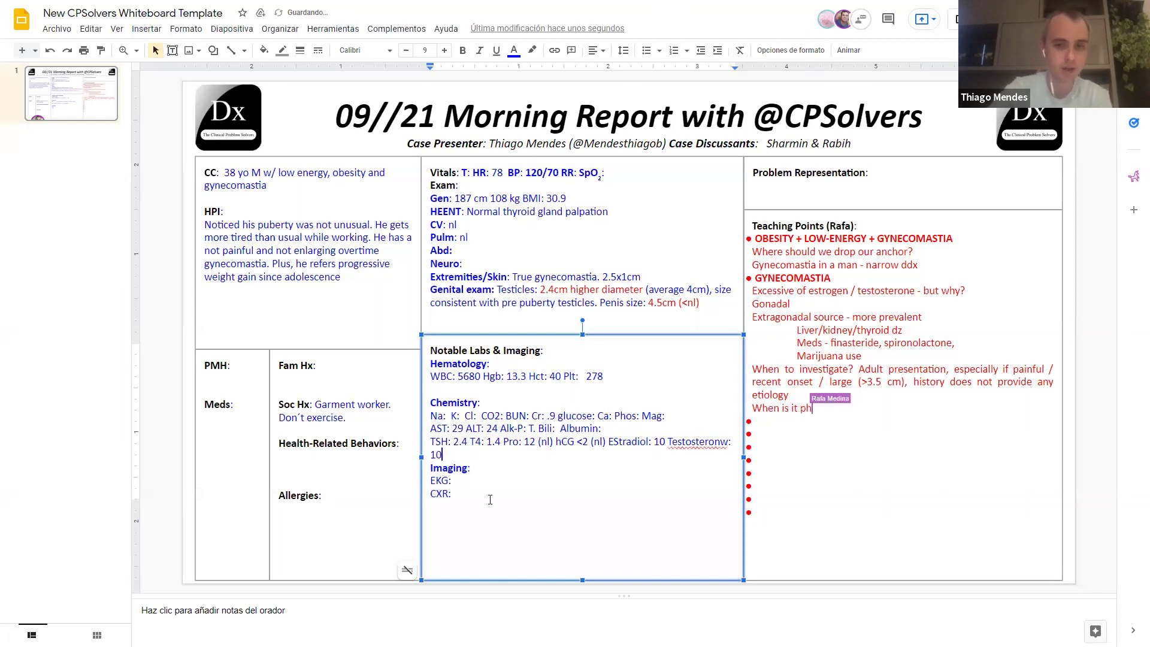
key("BackSpace")
type("20 ")
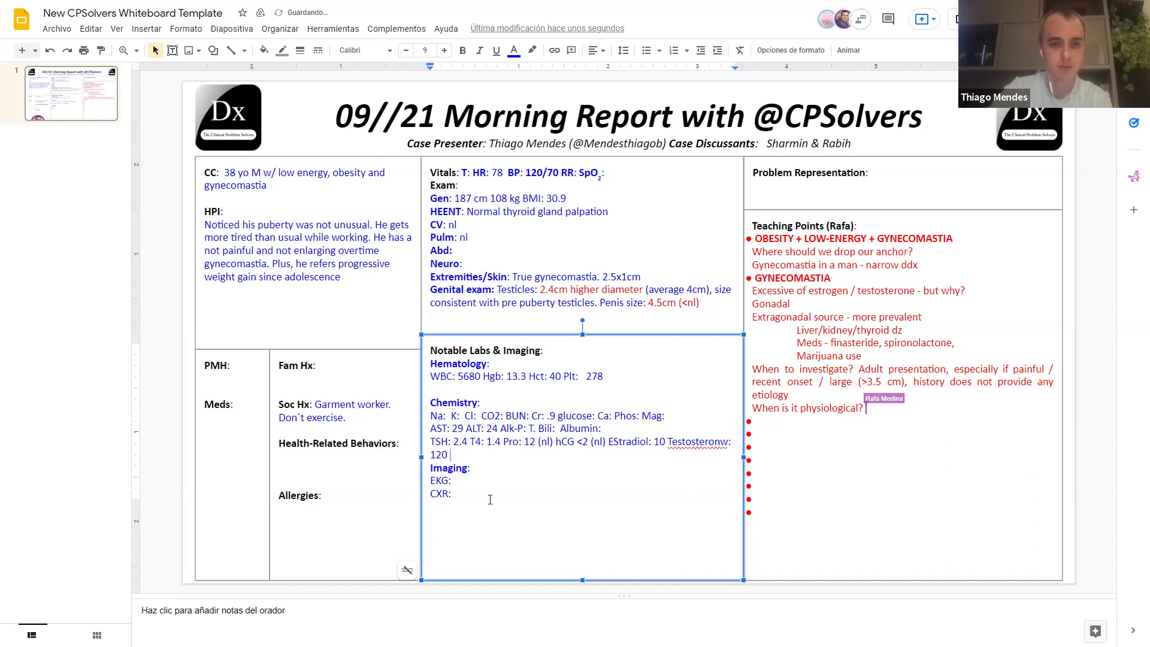
type("(low) ")
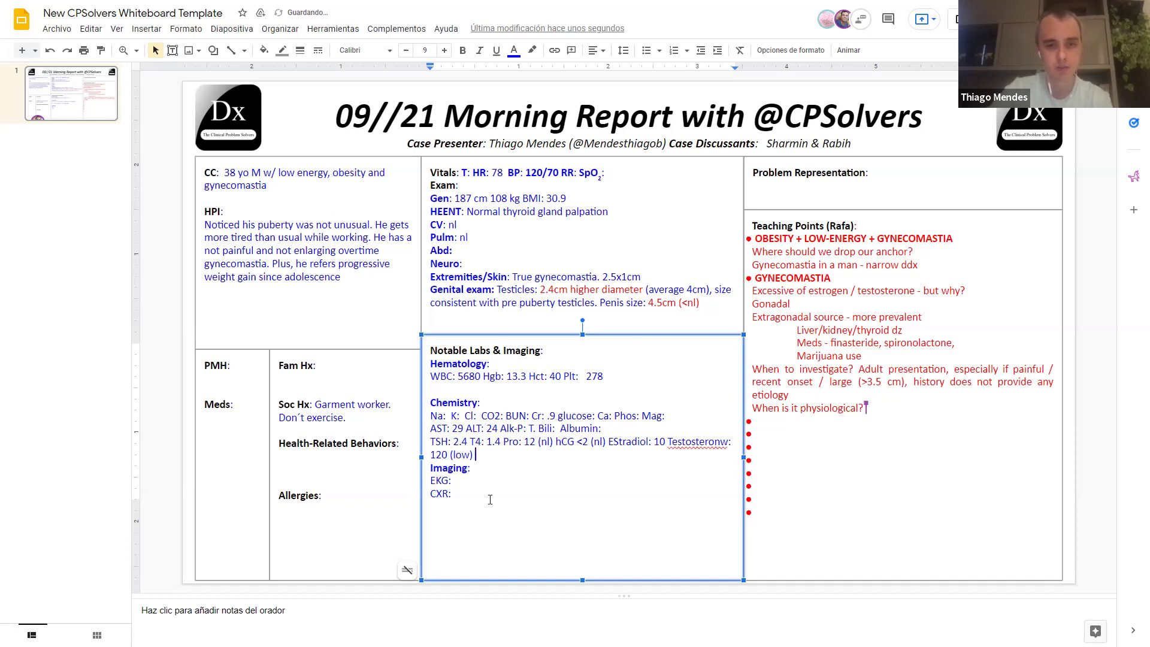
type("FSH: ")
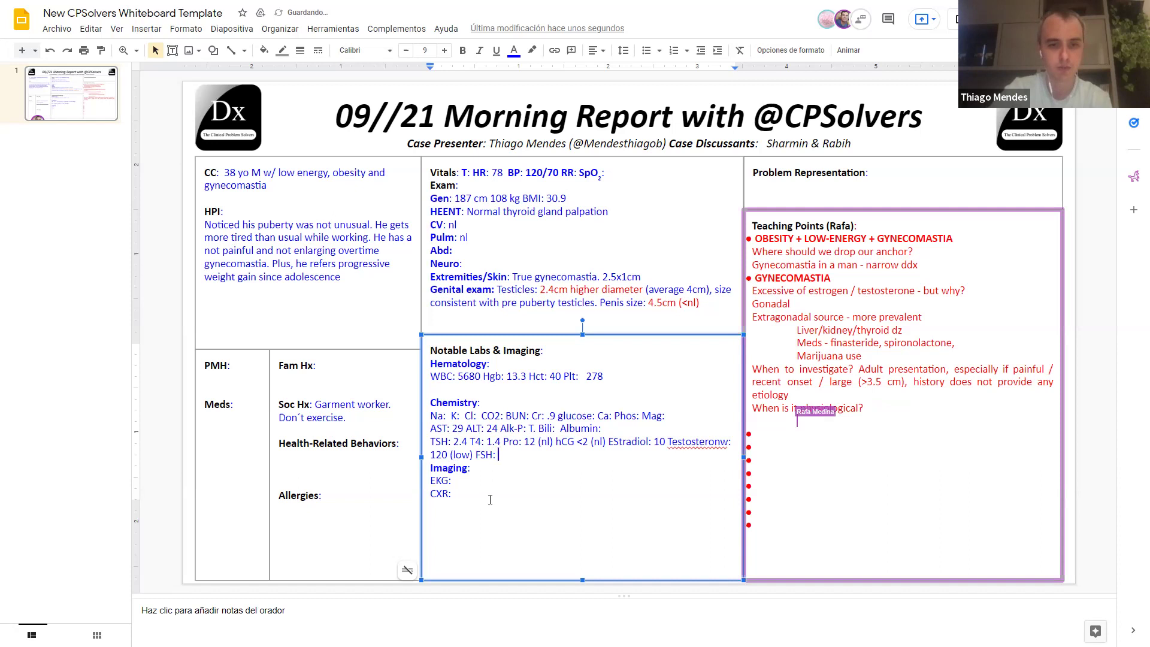
type("13.4")
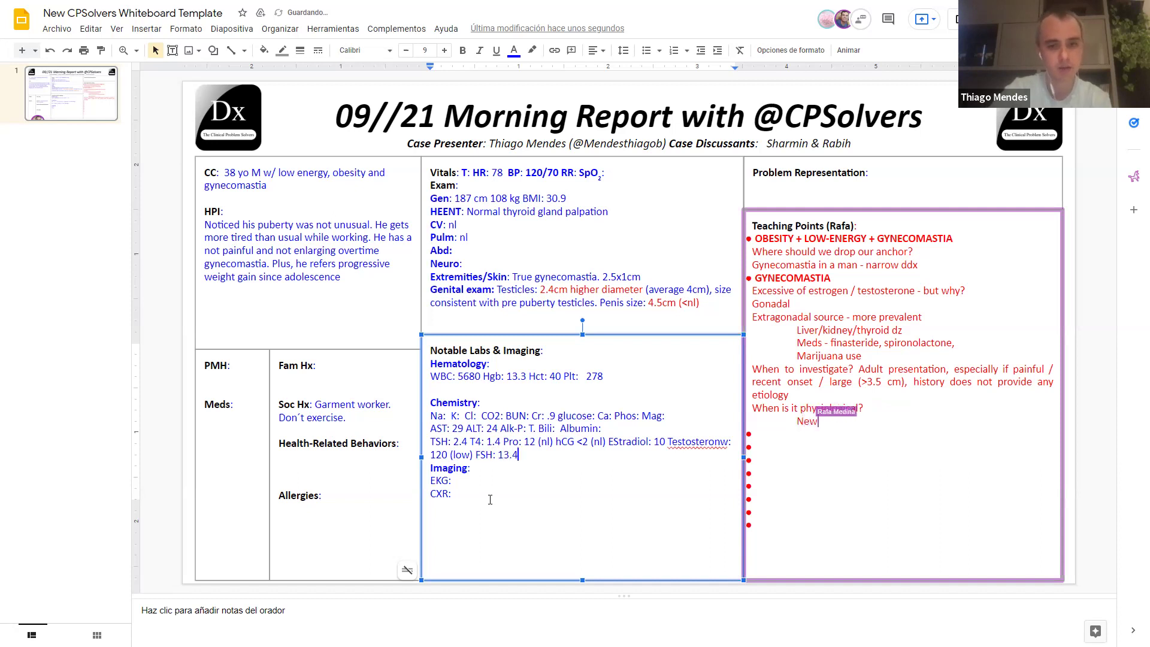
type("? L")
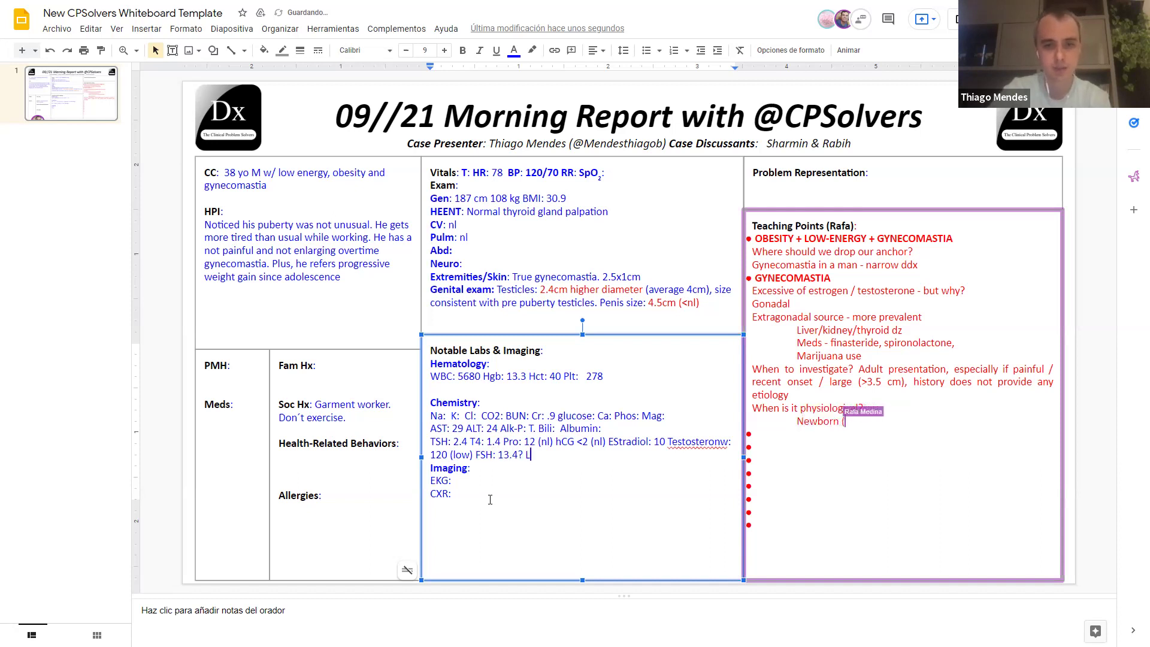
type("H: 13.2 ")
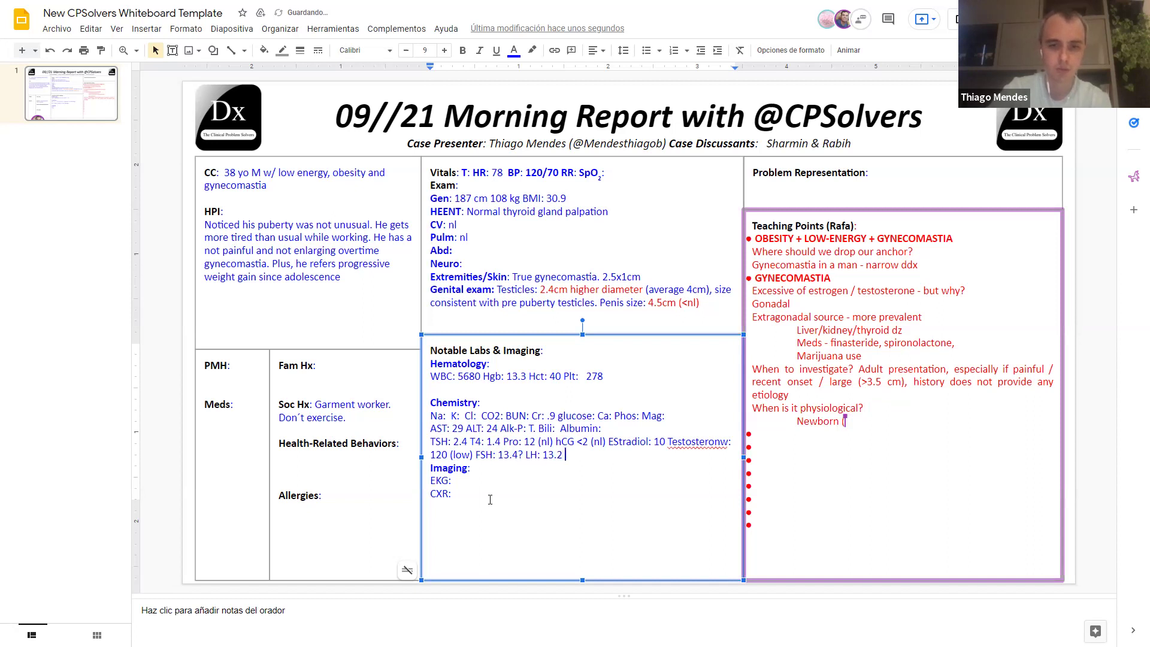
type("(0.")
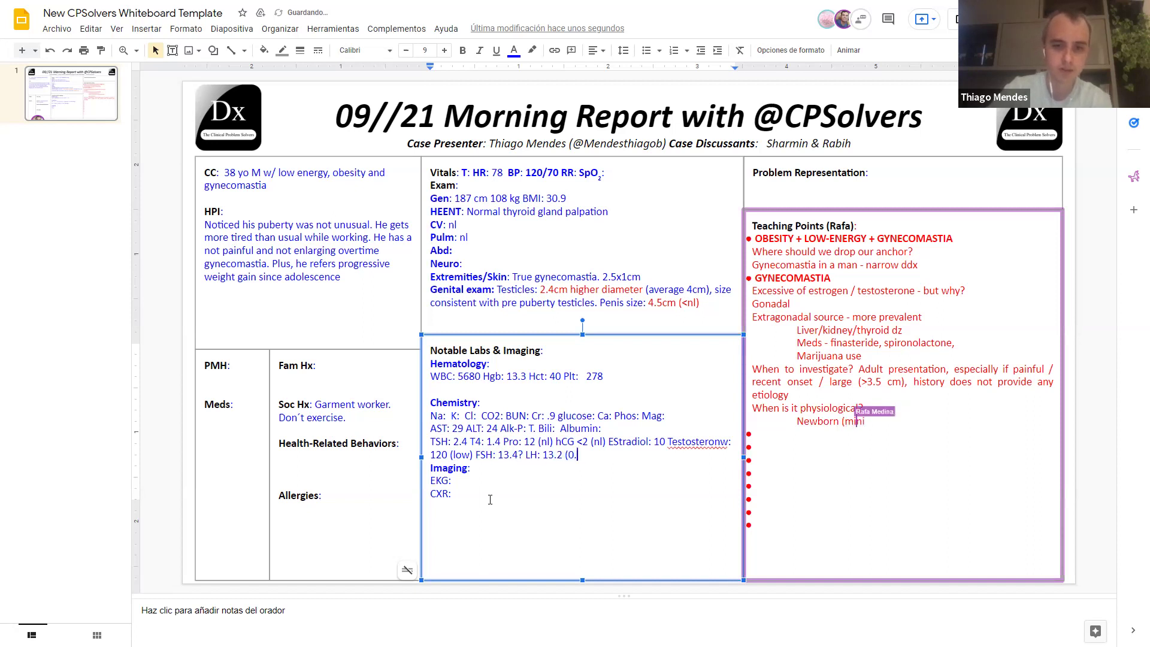
type("7-7.9=")
key("BackSpace")
type(")")
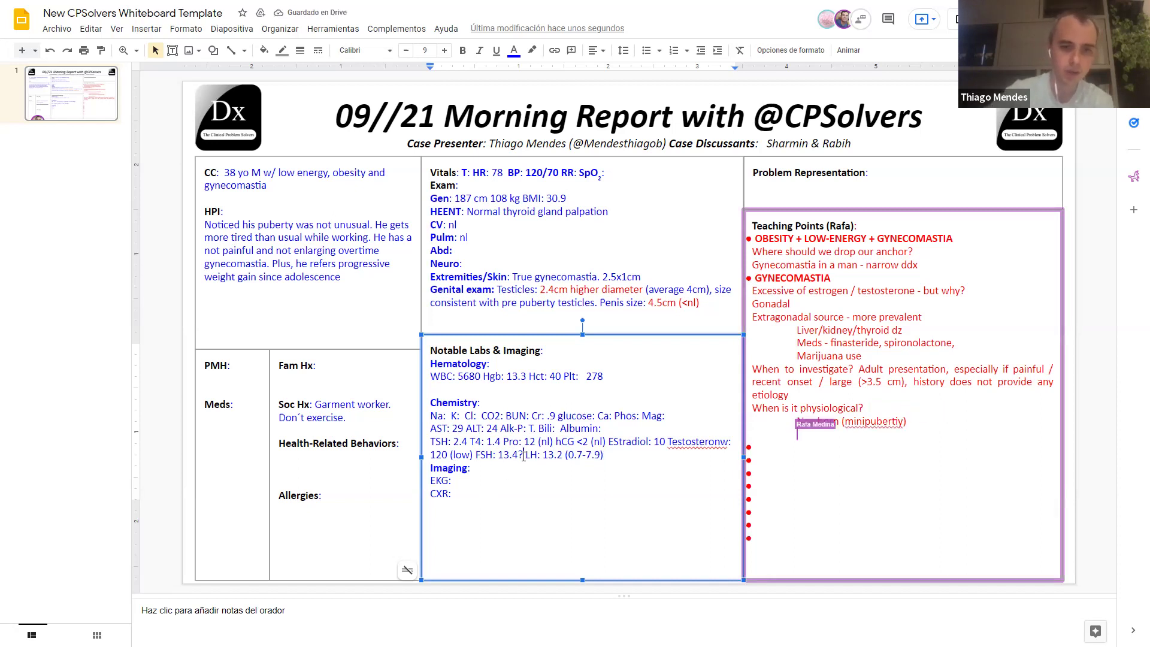
Step: Flag FSH as (high) and add 'Breast US: confirm gynecomastia 2.6x1cm R side' on a new line
left_click(521, 455)
type("(high)")
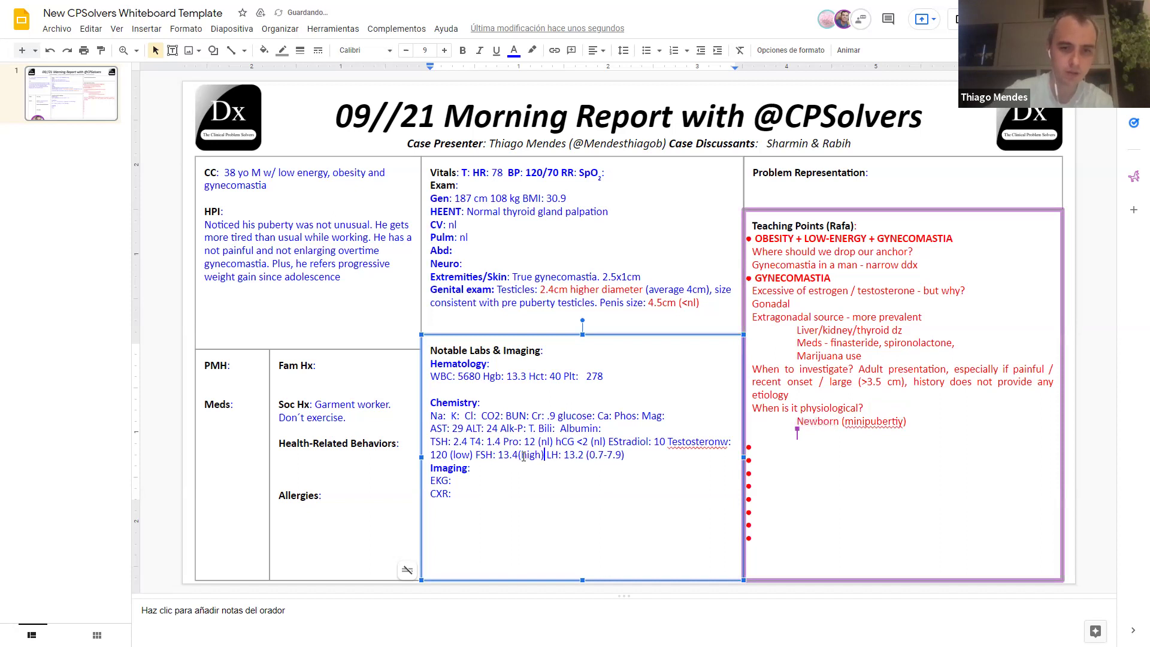
key("Return")
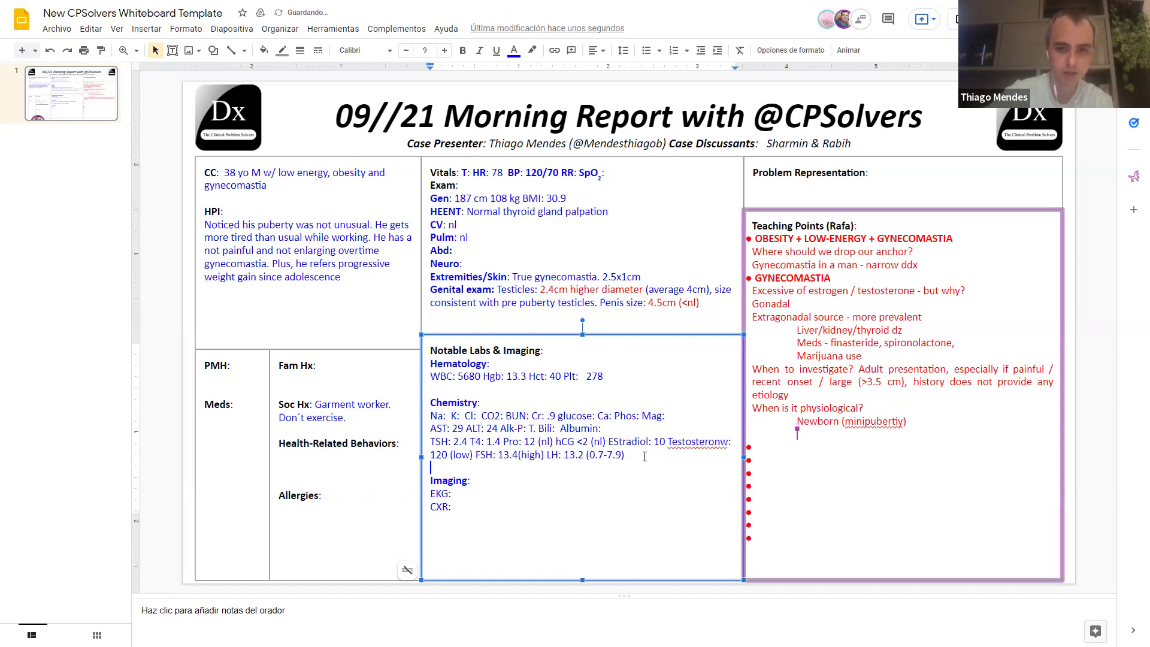
type("Breast U")
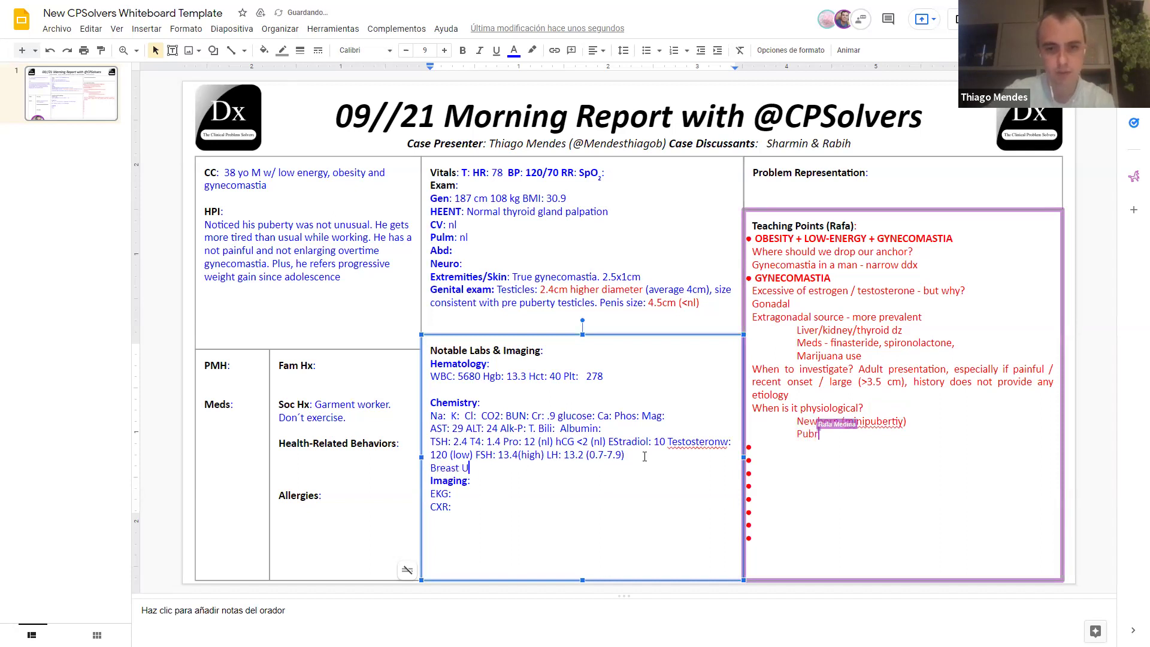
type("S: confirm")
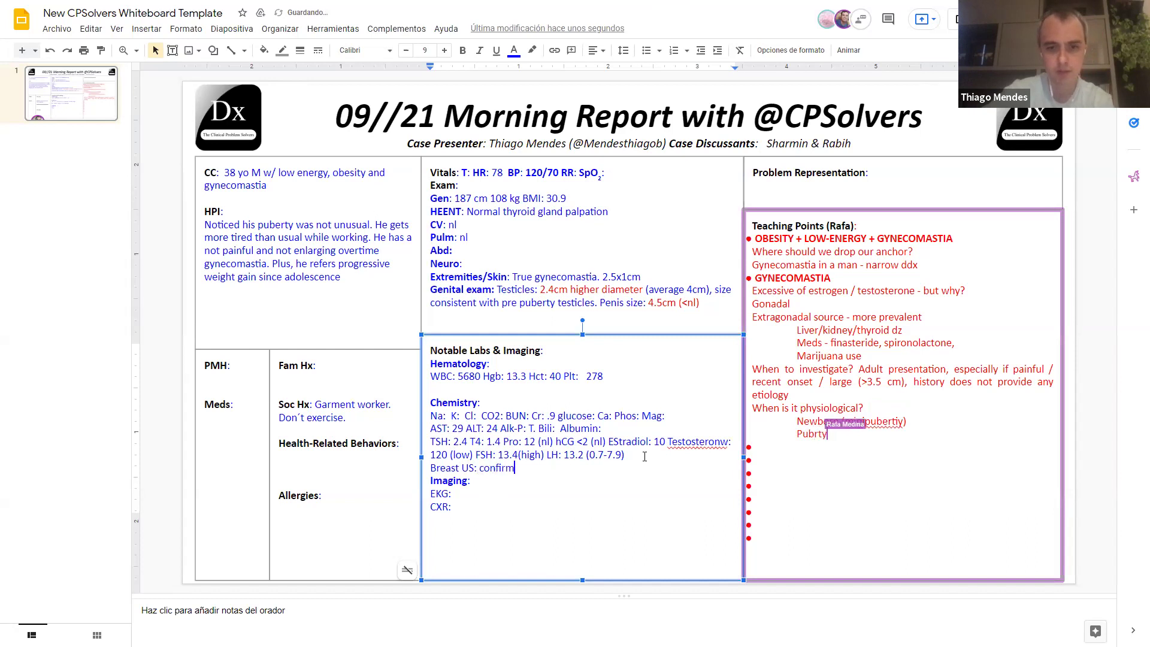
type(" gynecoma")
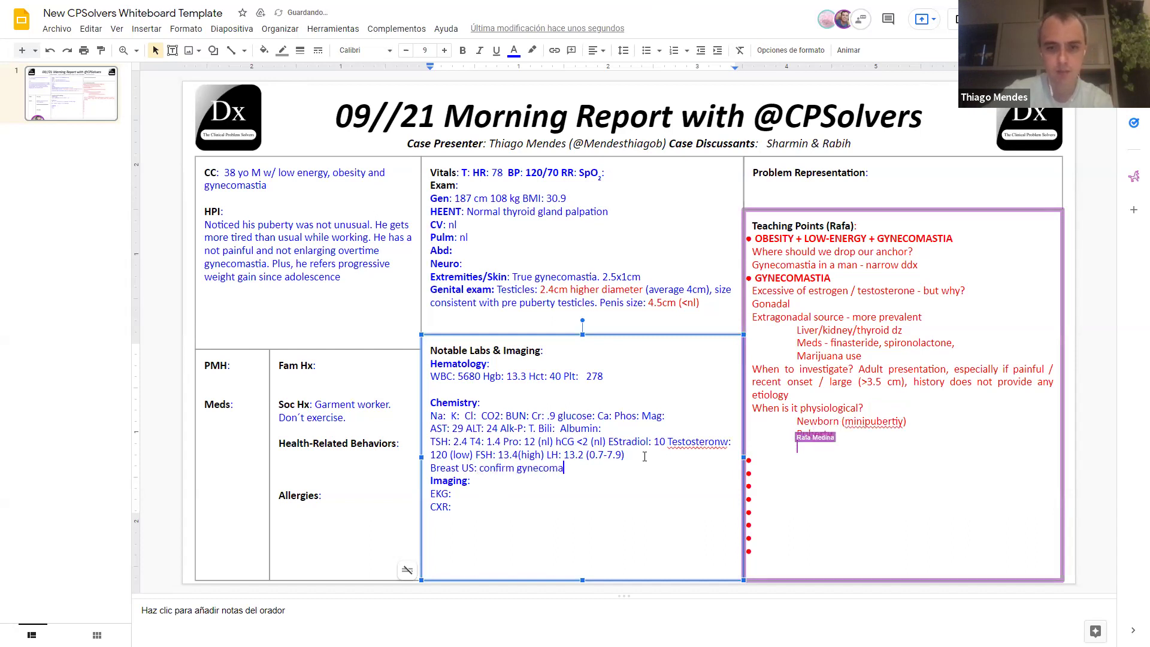
type("stia")
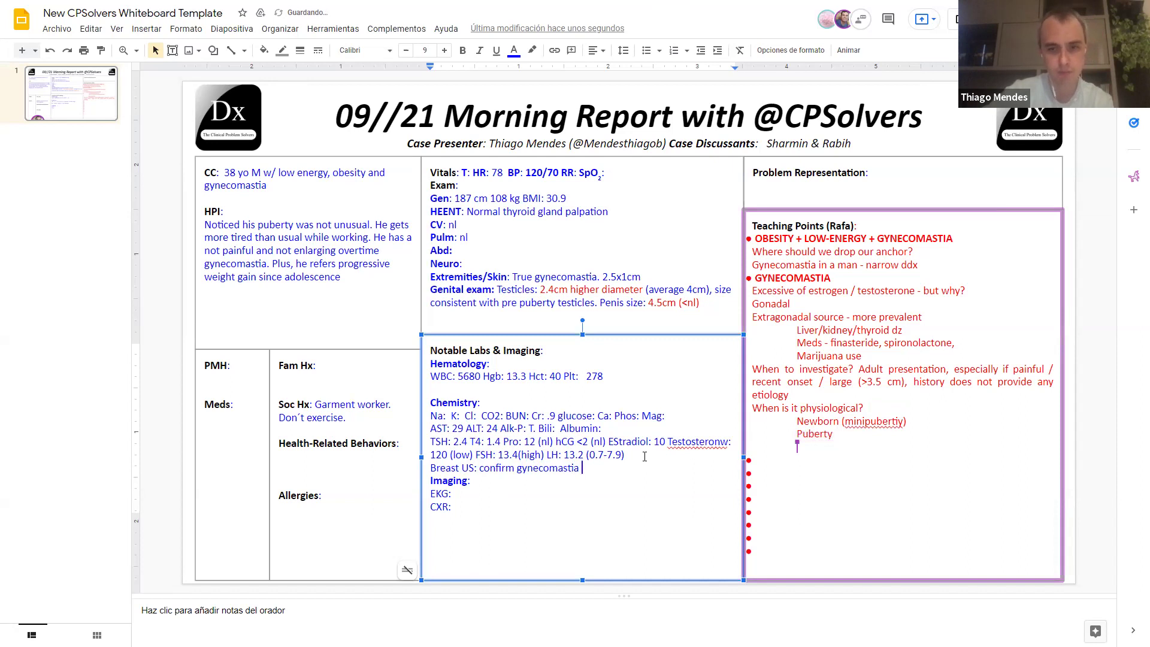
type(" 2.6x")
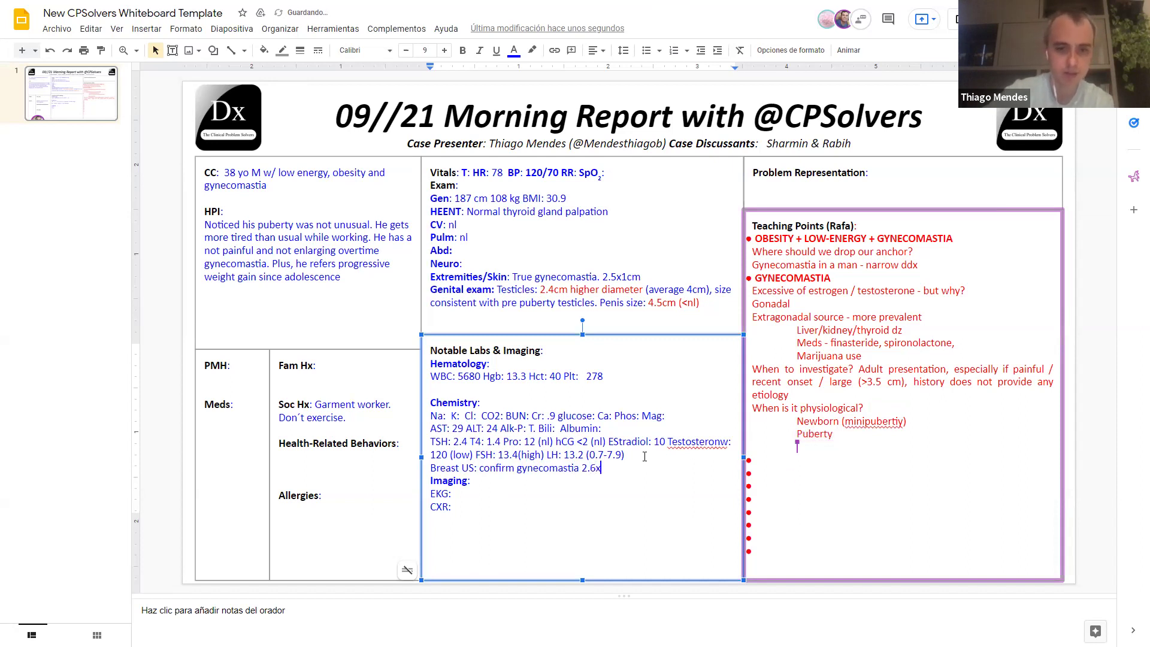
type("1cm R side,")
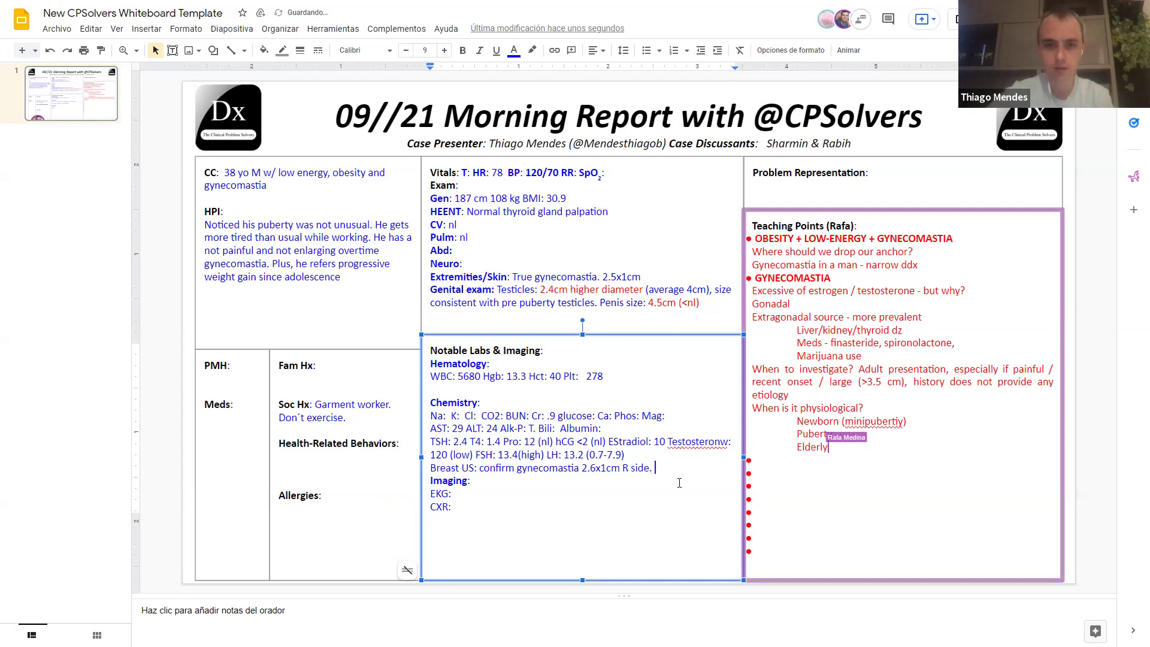
Step: Correct 'Testosteronw' to Testosterone and change FSH to 16.4 (ULN: 12.5), removing the 'high' flag
right_click(702, 442)
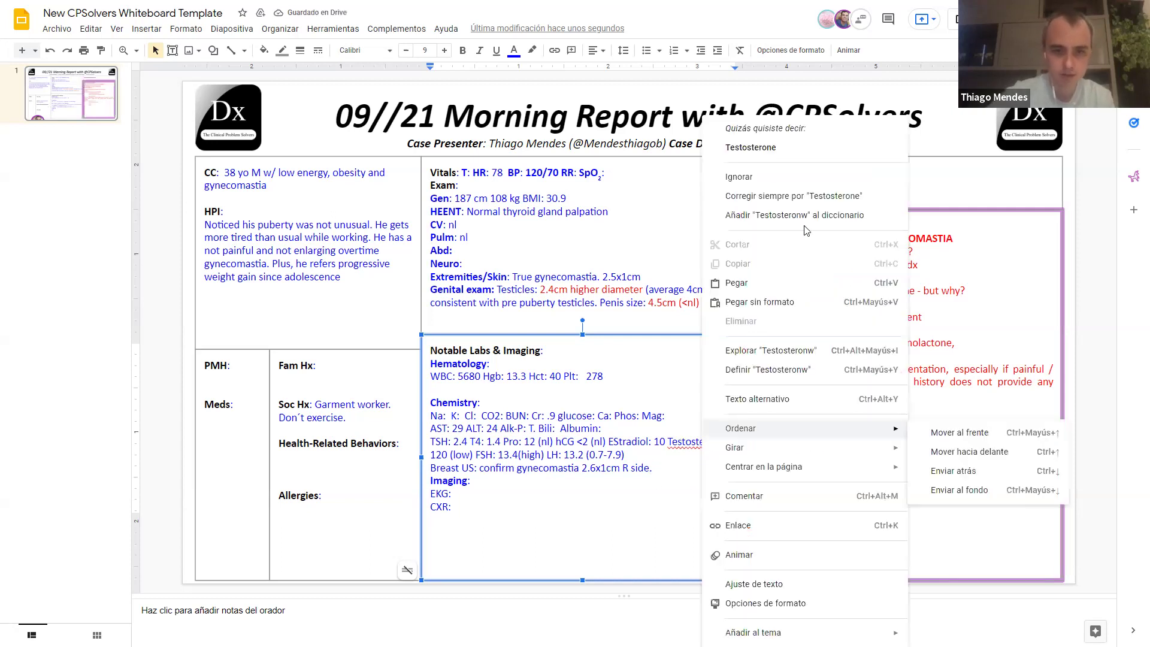
left_click(755, 148)
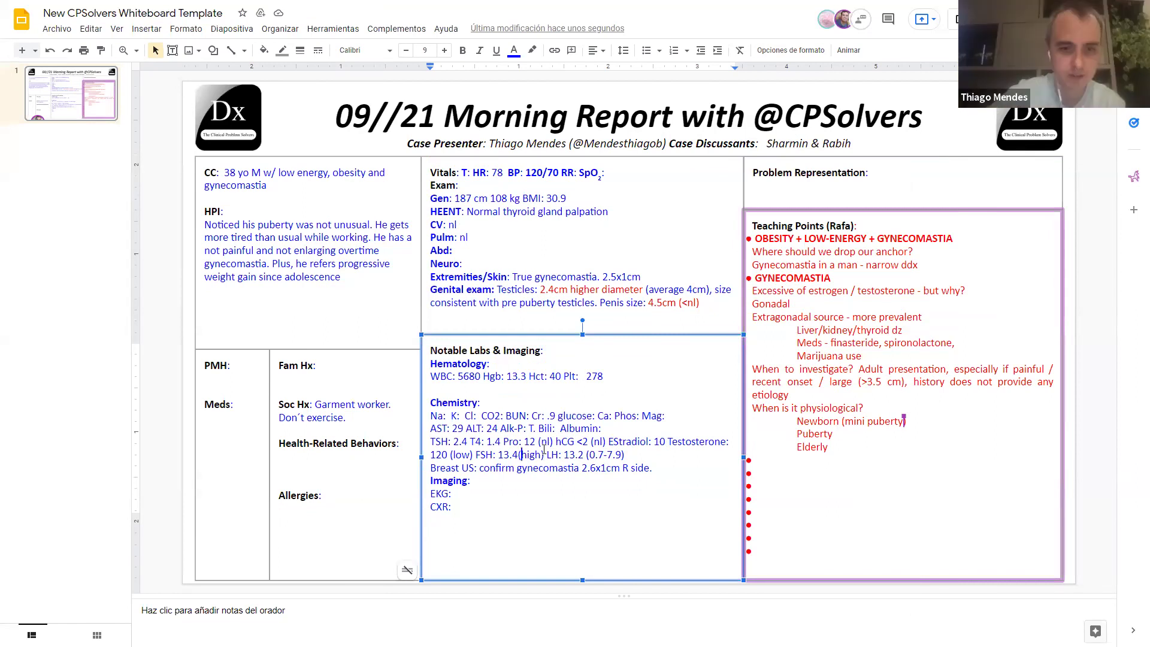
key("Left")
key("Left")
key("Left")
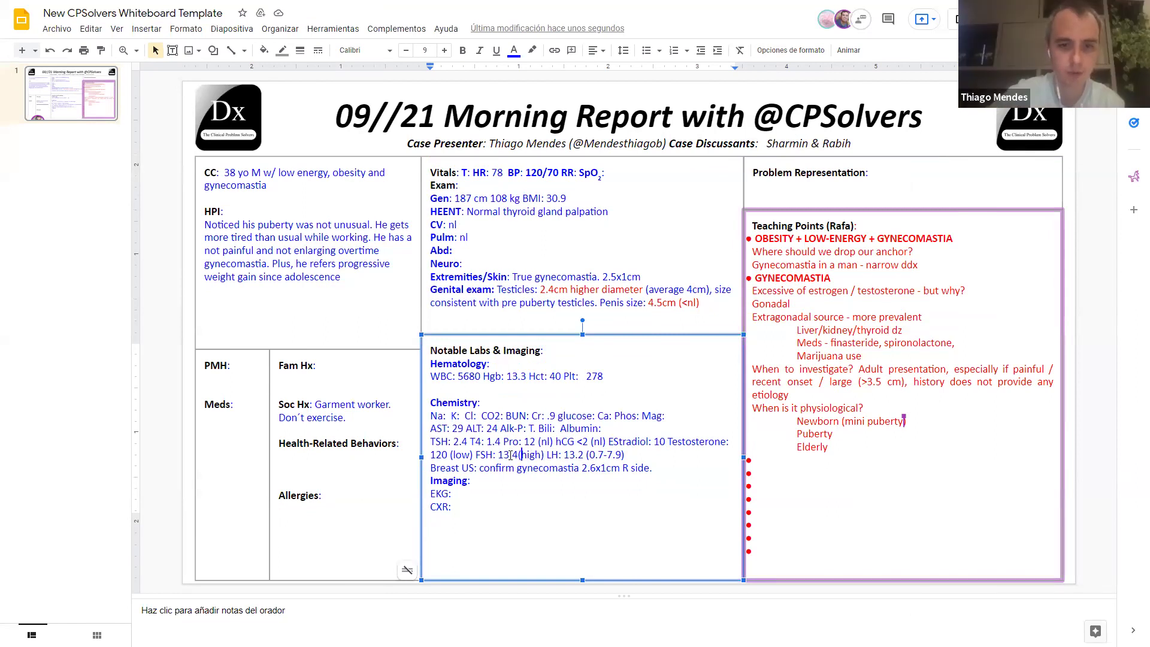
key("BackSpace")
type("6.4(")
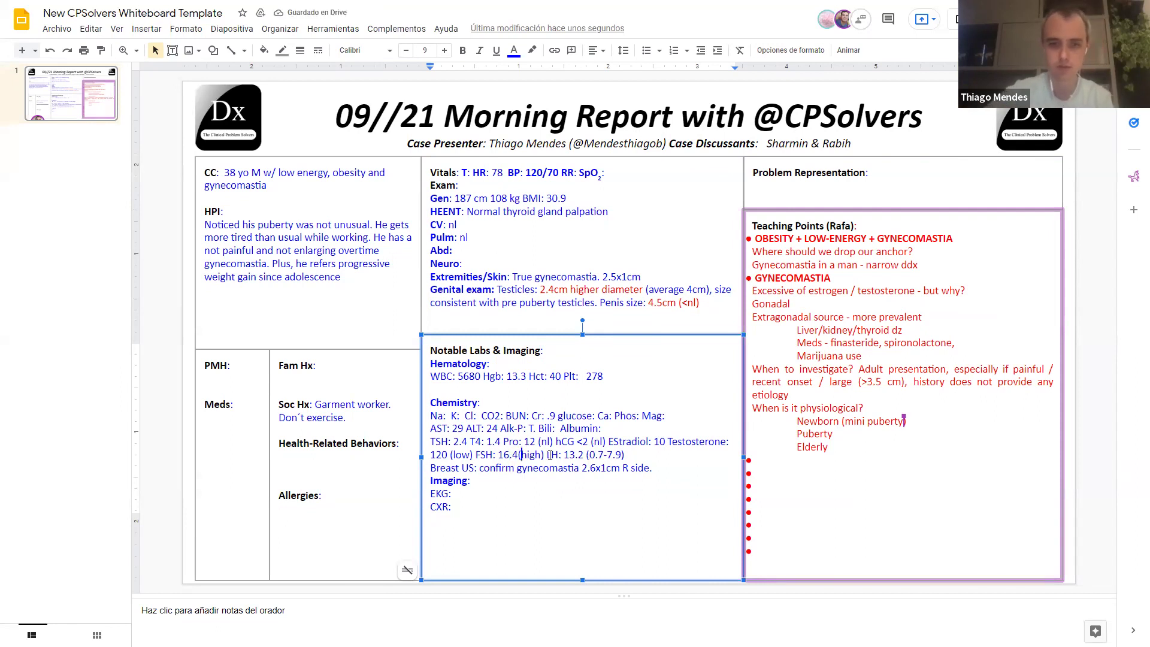
type("ULN: 12")
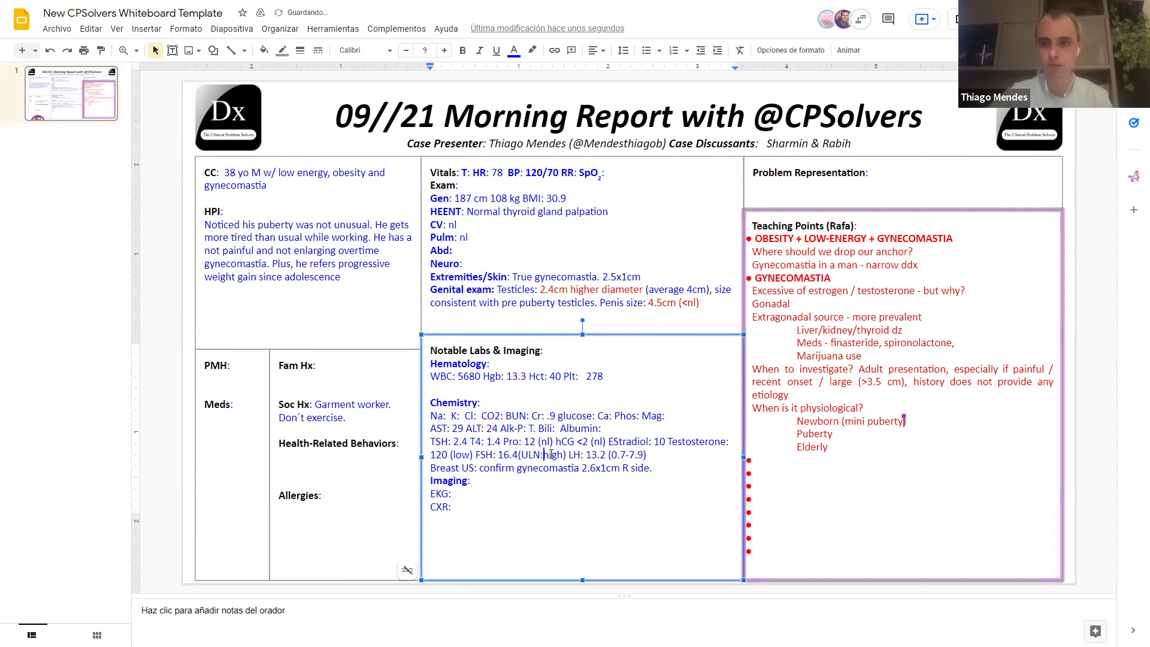
type(".5")
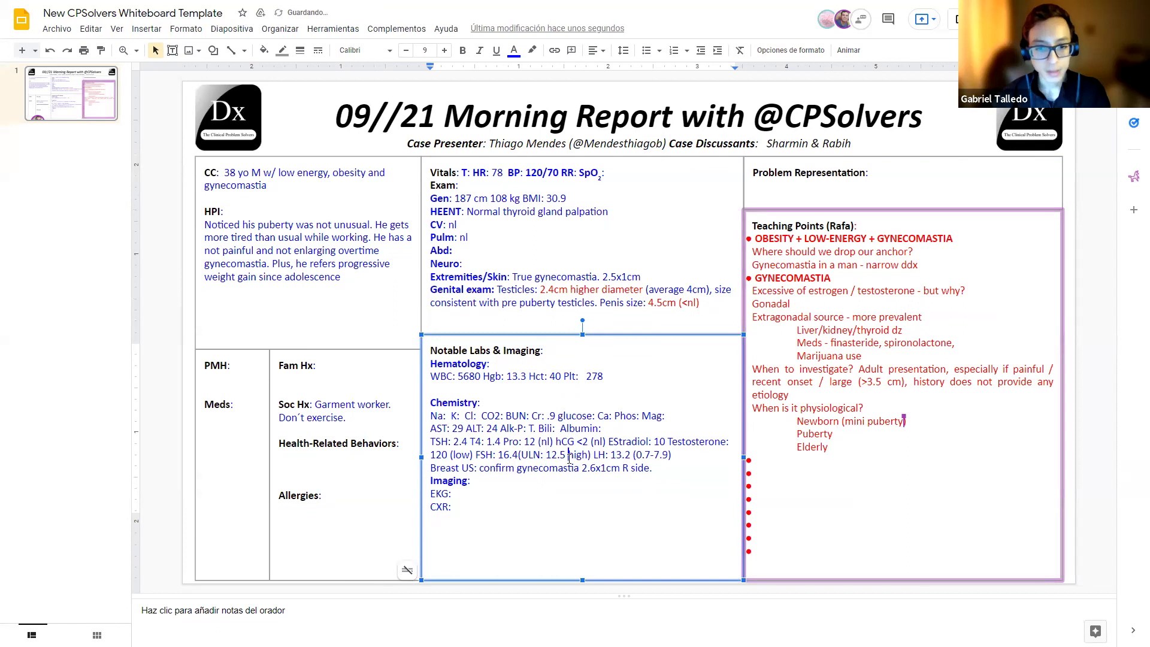
left_click(589, 443)
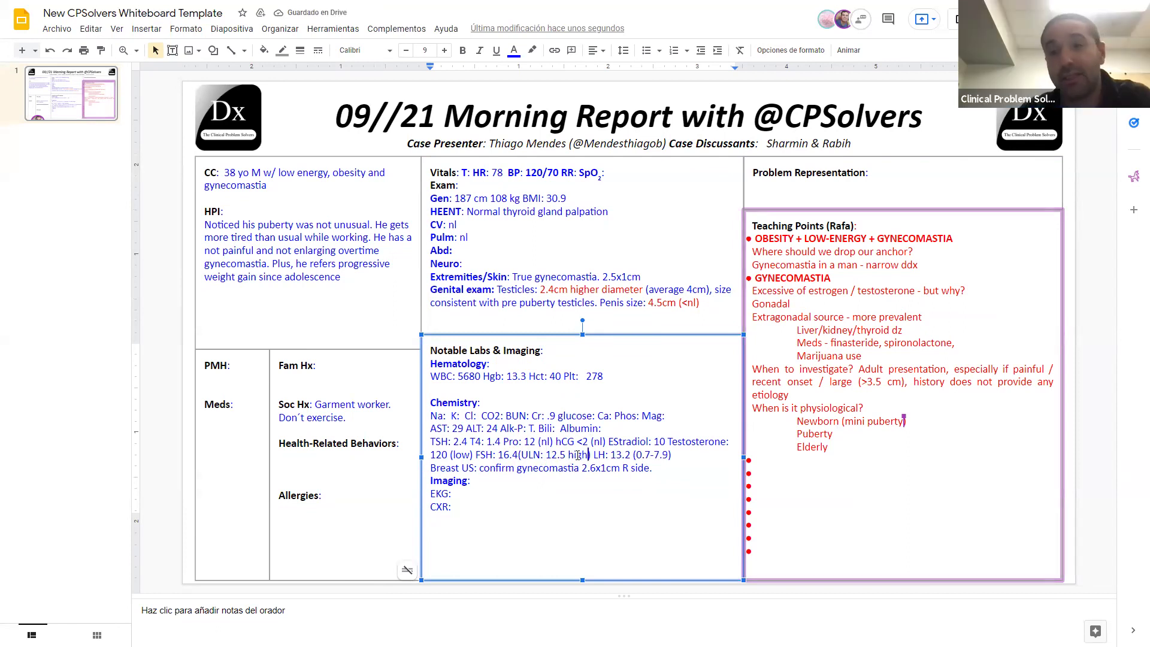
left_click_drag(589, 455, 563, 455)
key("BackSpace")
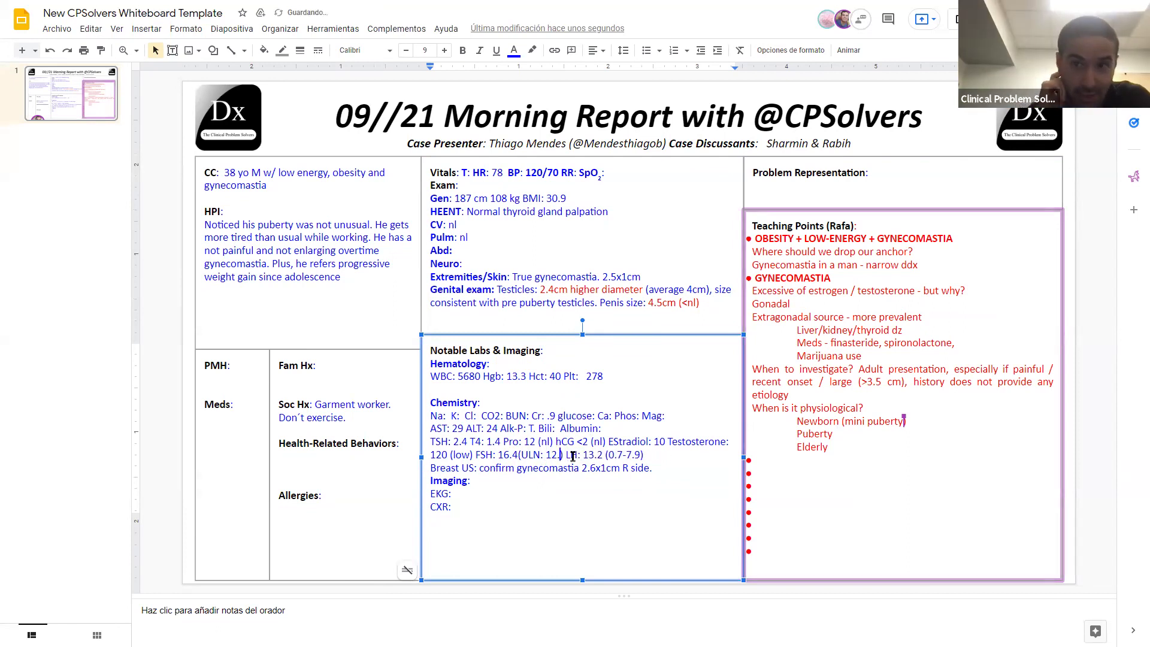
type("5")
left_click(521, 455)
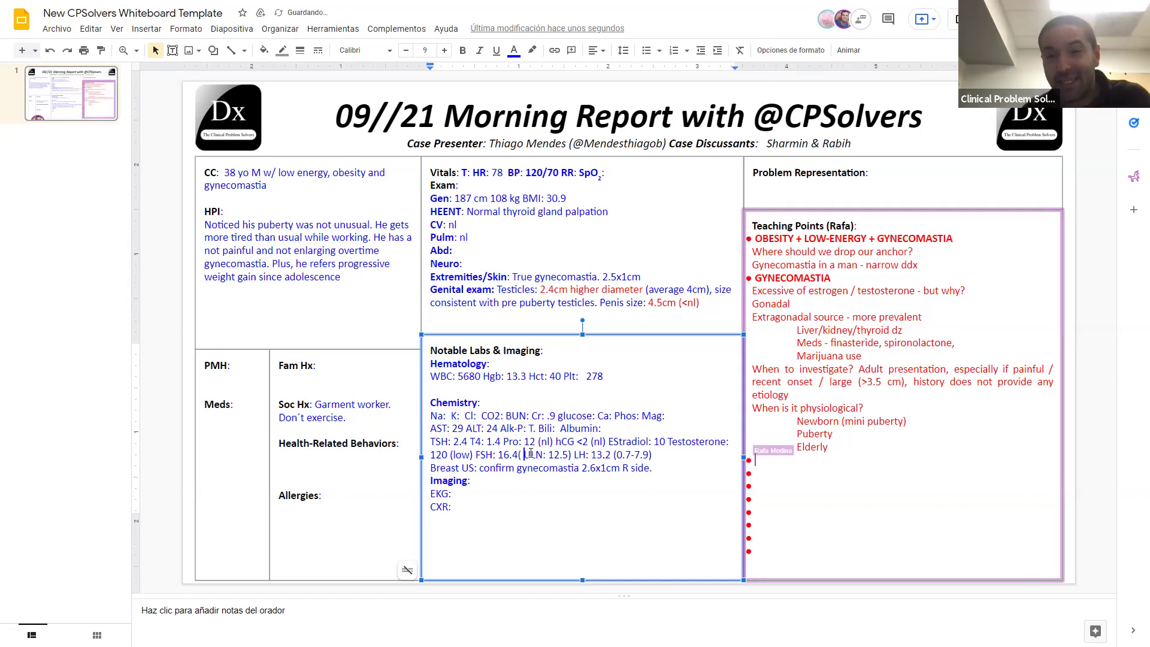
key("BackSpace")
key("BackSpace")
Step: Color the LH 13.2, FSH 16.4 and testosterone 120 values red
type("(")
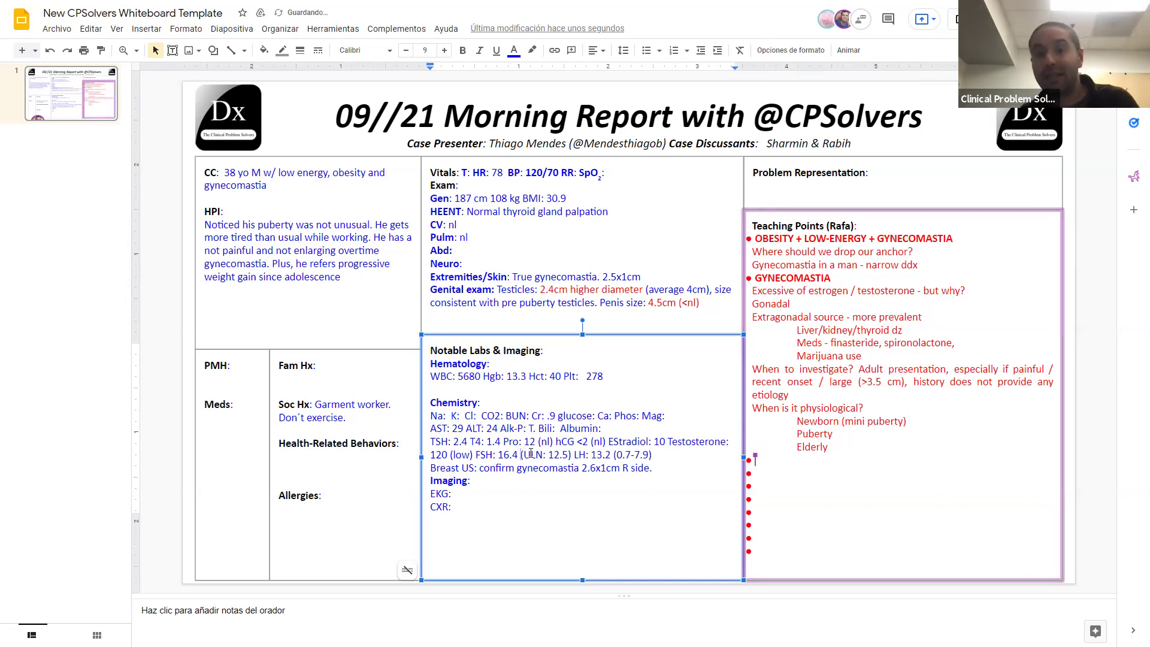
left_click_drag(613, 455, 590, 455)
left_click(514, 50)
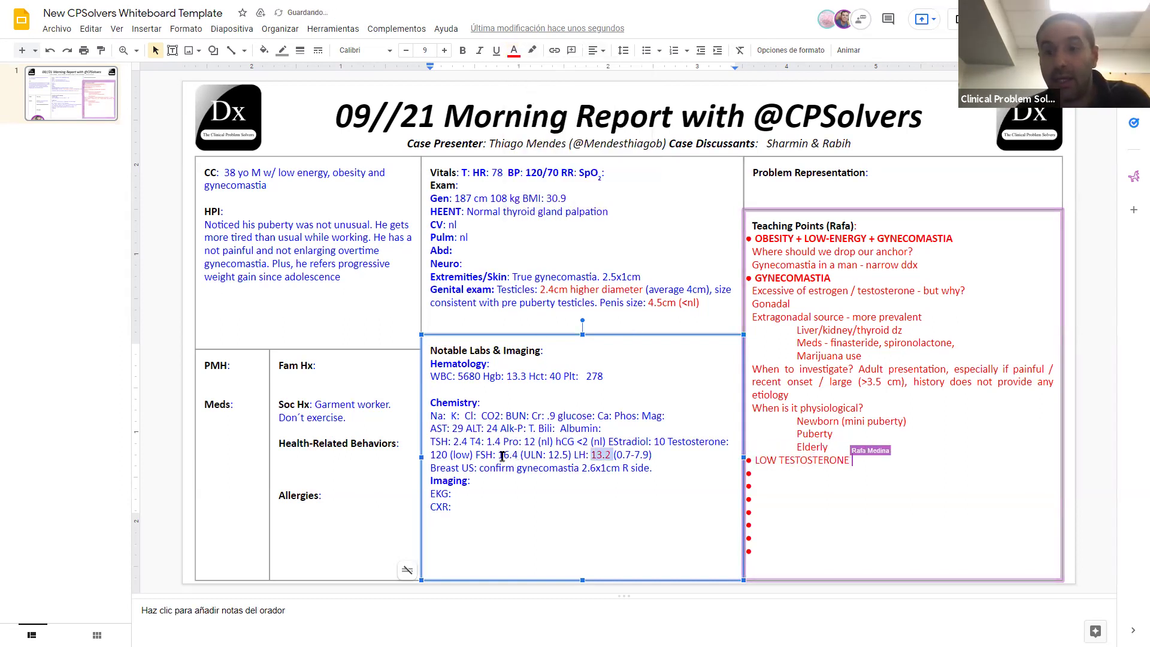
left_click_drag(517, 455, 497, 455)
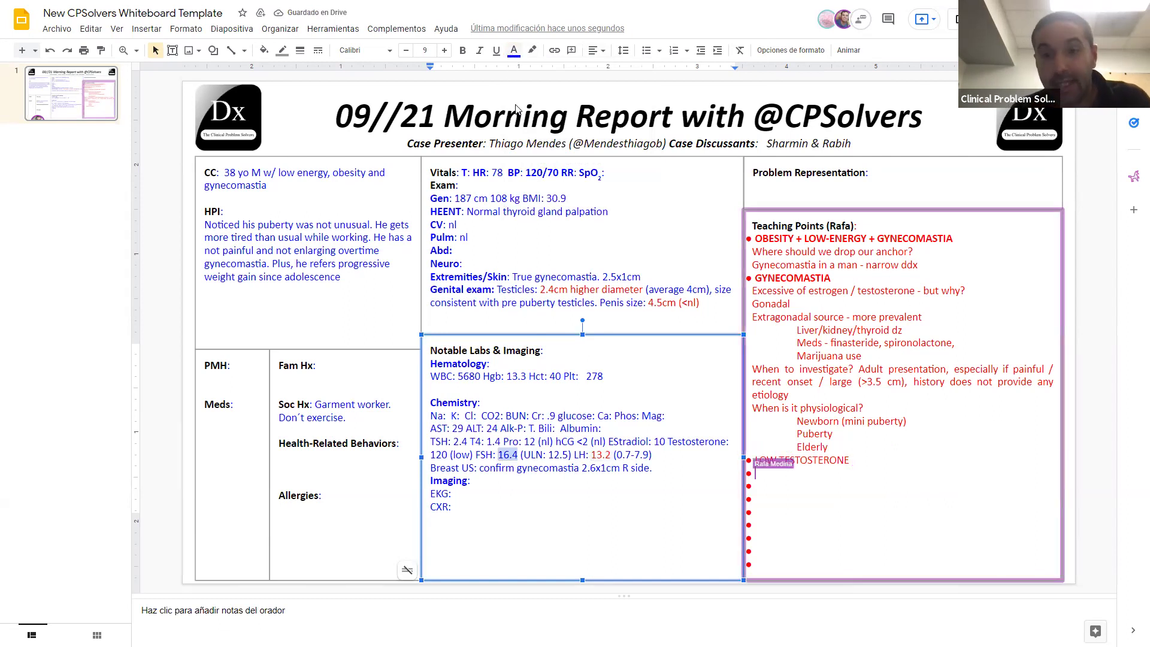
left_click(514, 51)
left_click(531, 166)
left_click(450, 454)
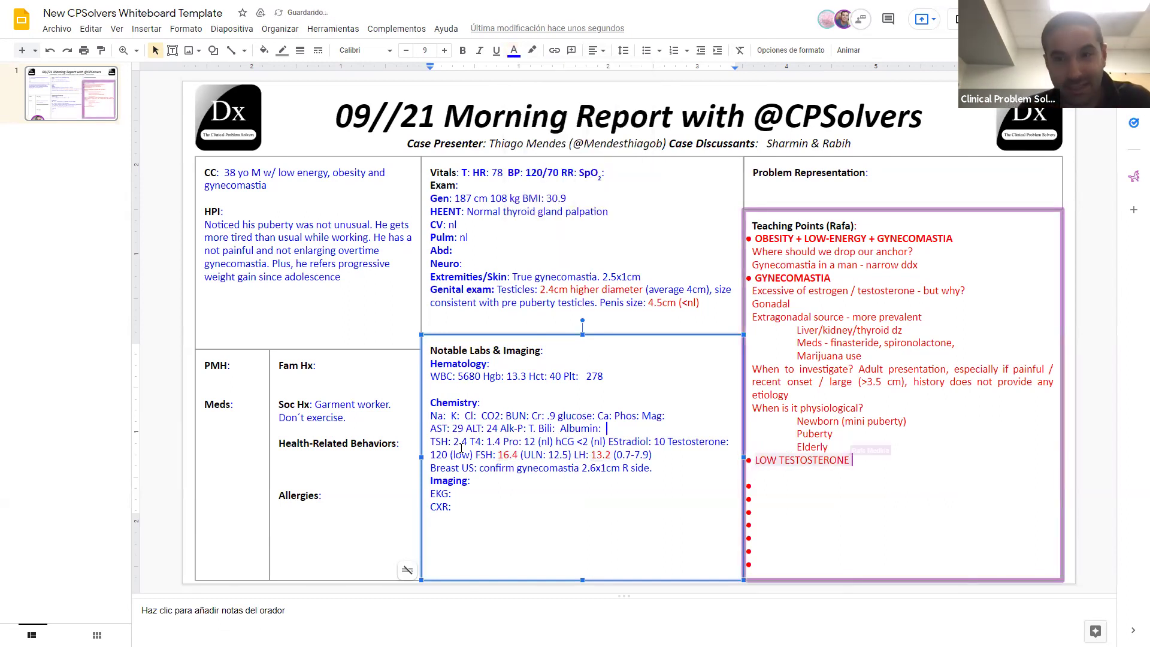
left_click_drag(439, 454, 430, 455)
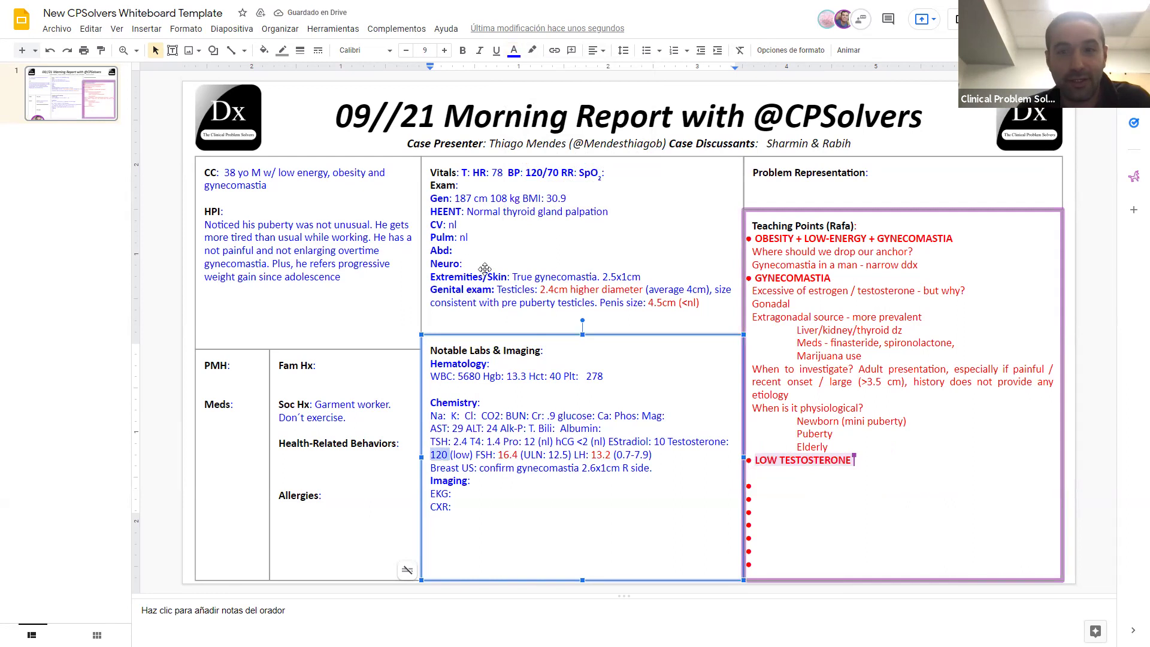
left_click(513, 51)
left_click(531, 166)
Step: Mark TSH 2.4, T4 1.4 and Estradiol as (nl)
left_click(471, 441)
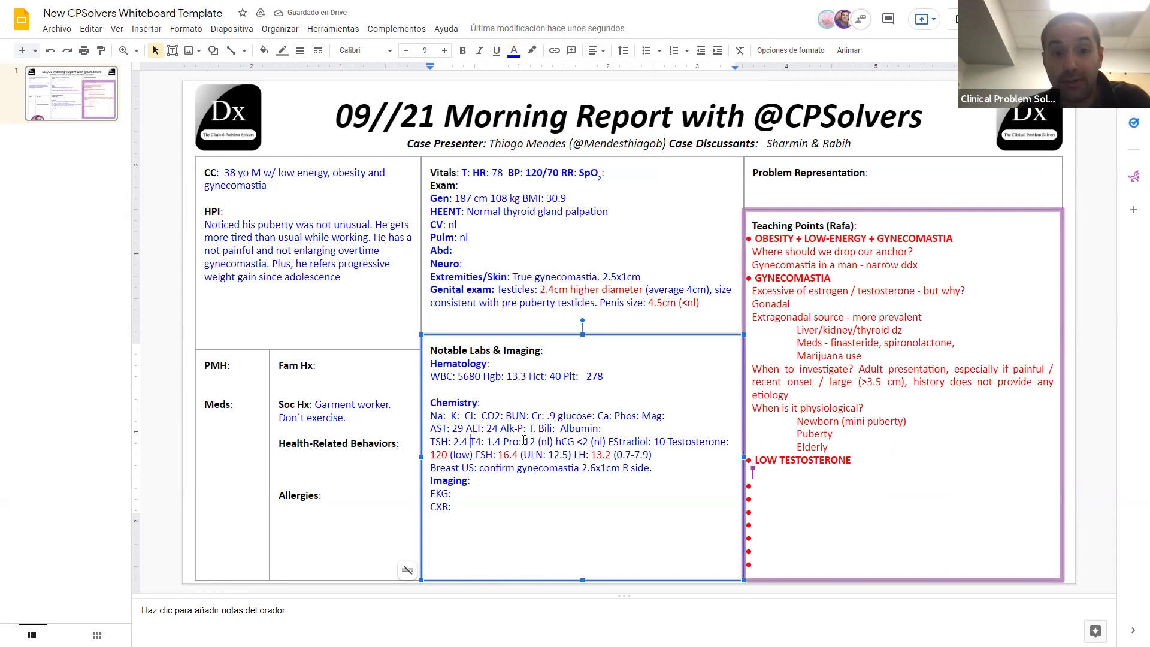
type("(nl)")
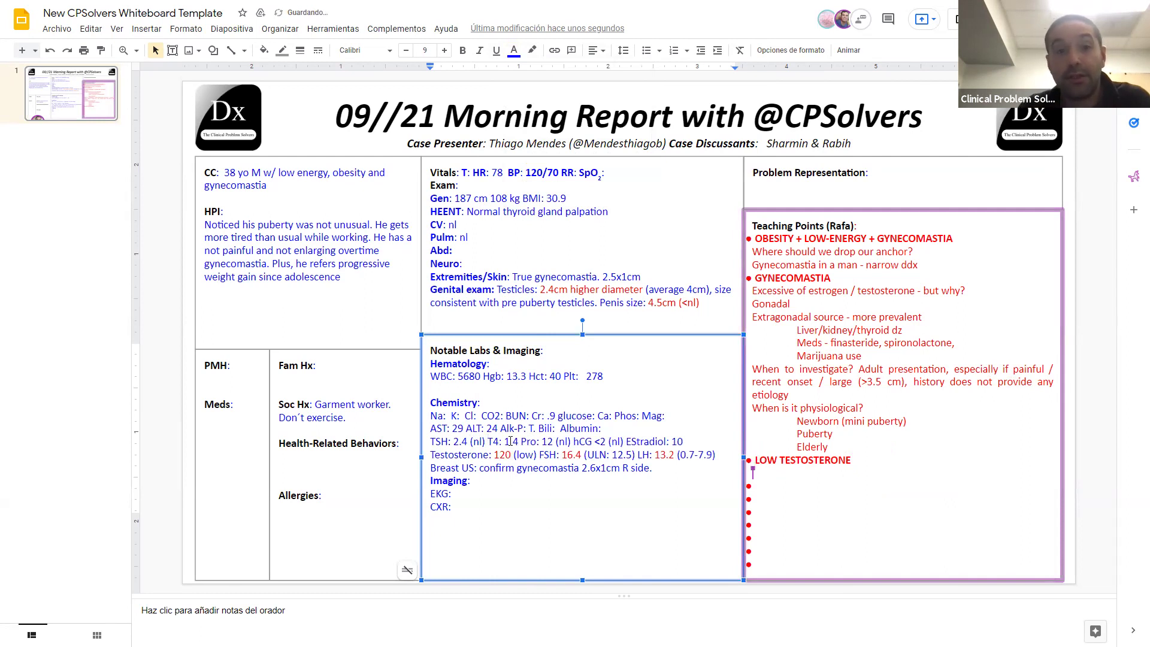
left_click(508, 441)
type(".4 (")
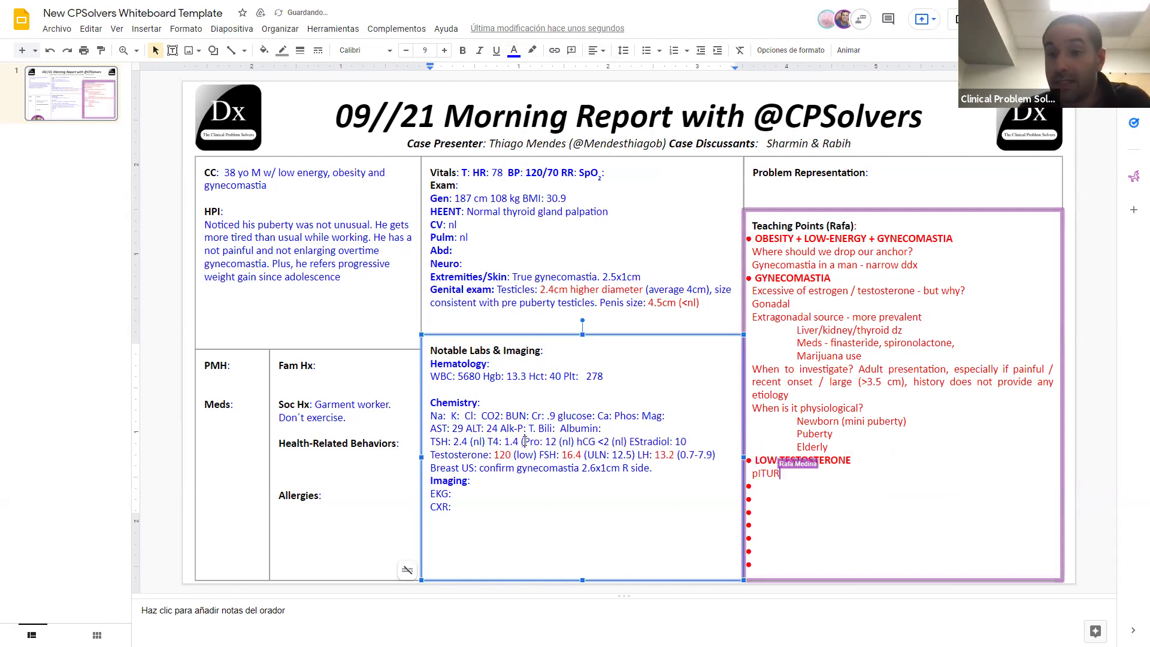
type("n")
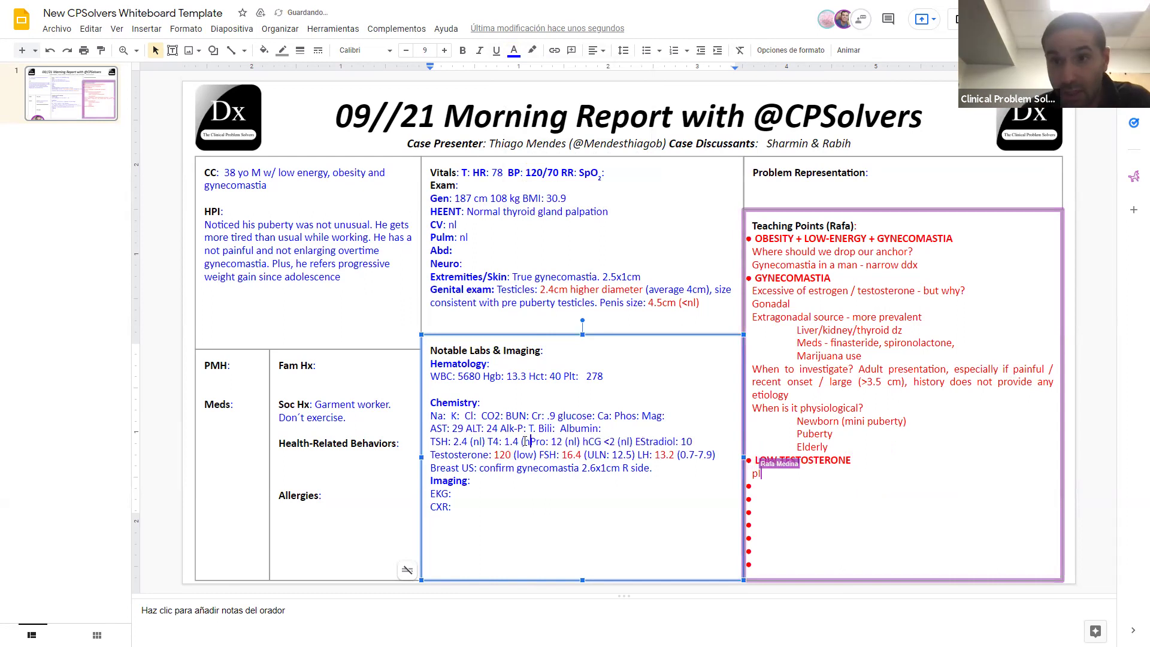
type("l)")
left_click(702, 441)
type("(nl)")
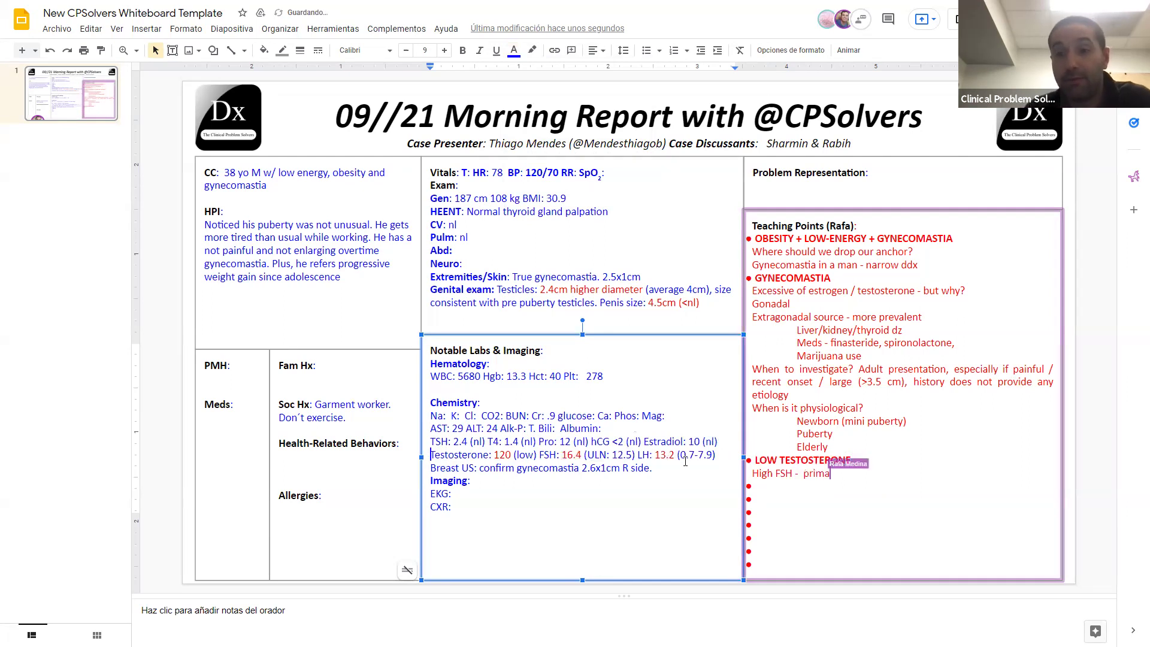
Step: Move the Breast US line out of the labs to a new line under CXR
left_click(680, 466)
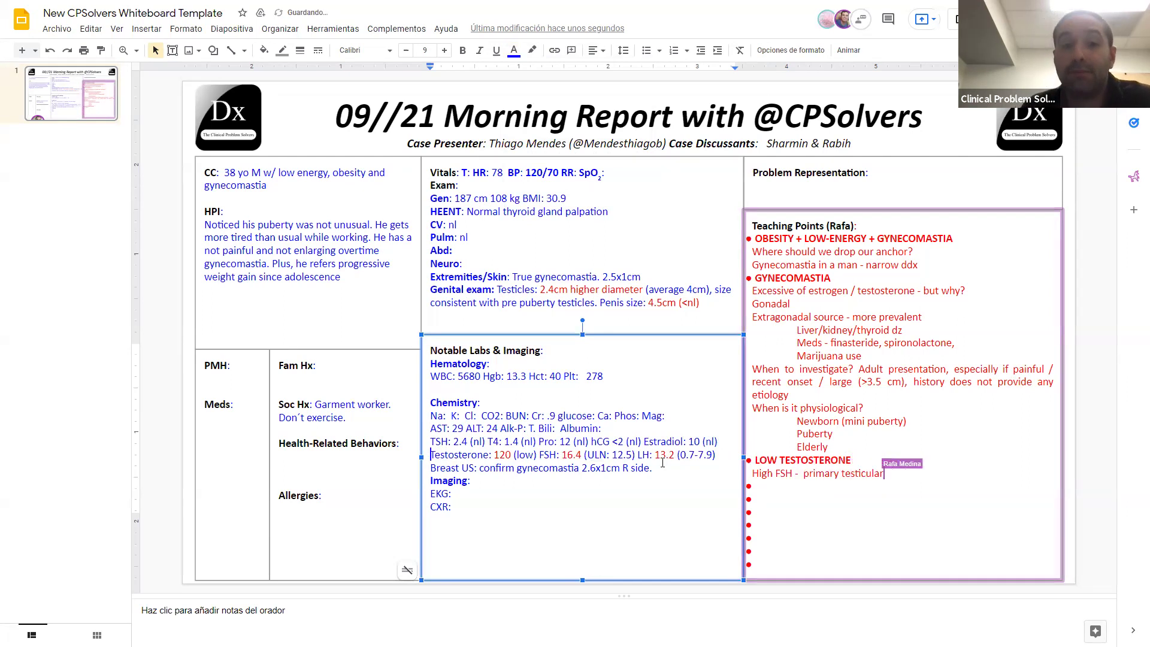
left_click(717, 455)
key("Return")
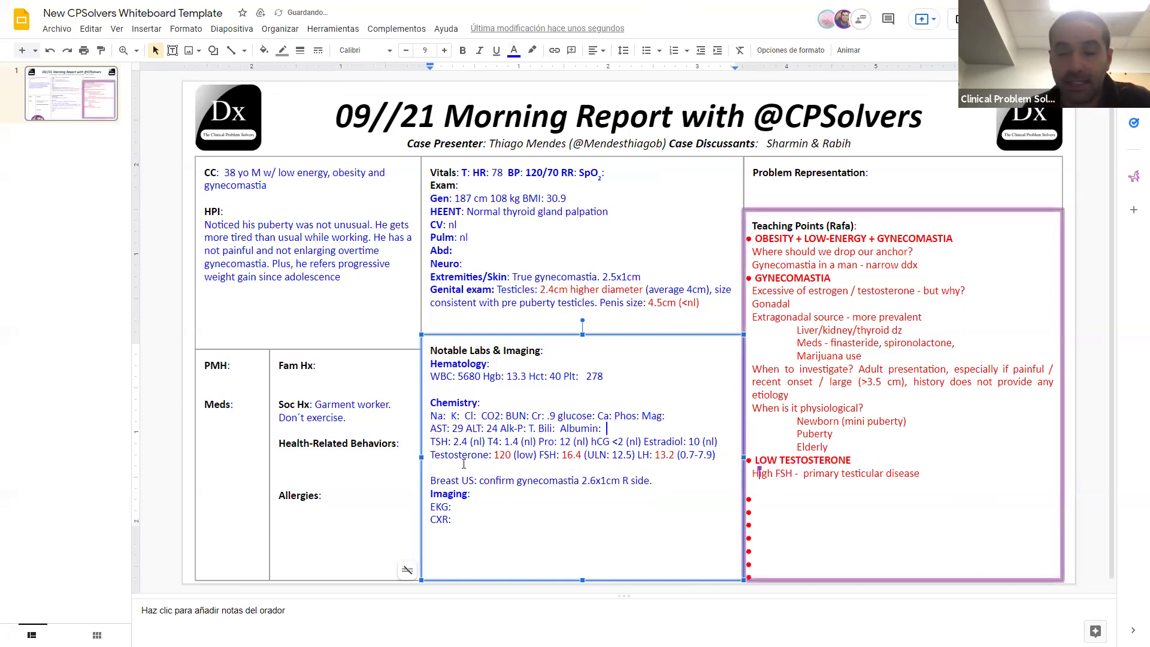
triple_click(431, 480)
key("ctrl+x")
left_click(450, 533)
key("ctrl+v")
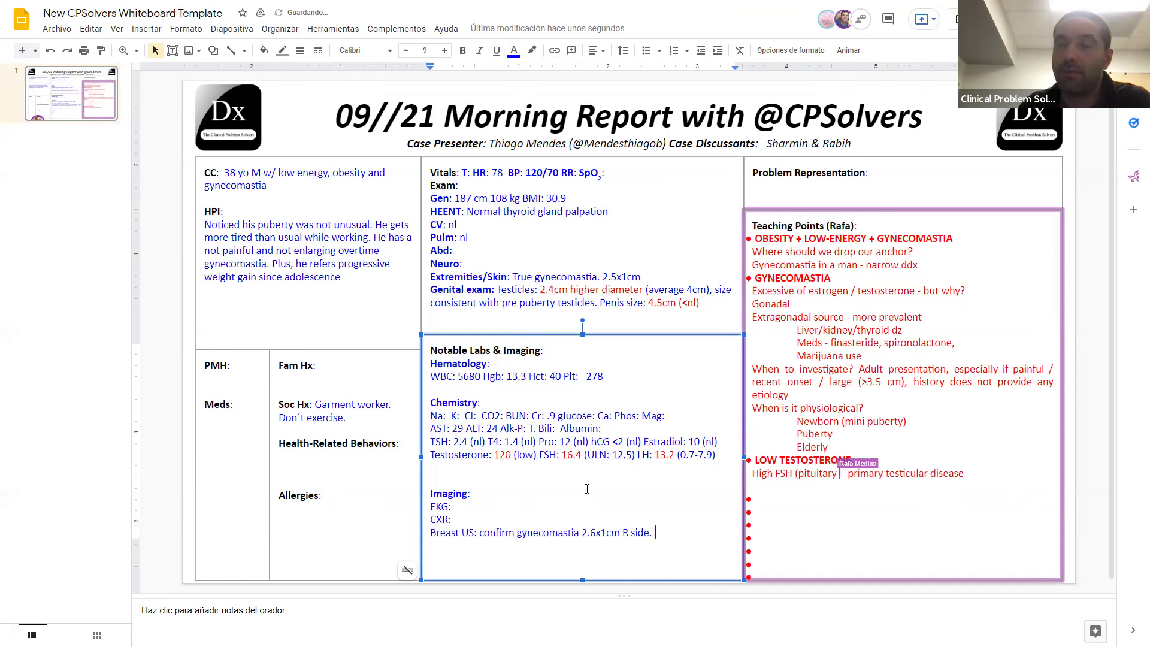
left_click(587, 376)
Step: Remove the stray space right before 278 on the Hematology line
key("BackSpace")
key("BackSpace")
key("BackSpace")
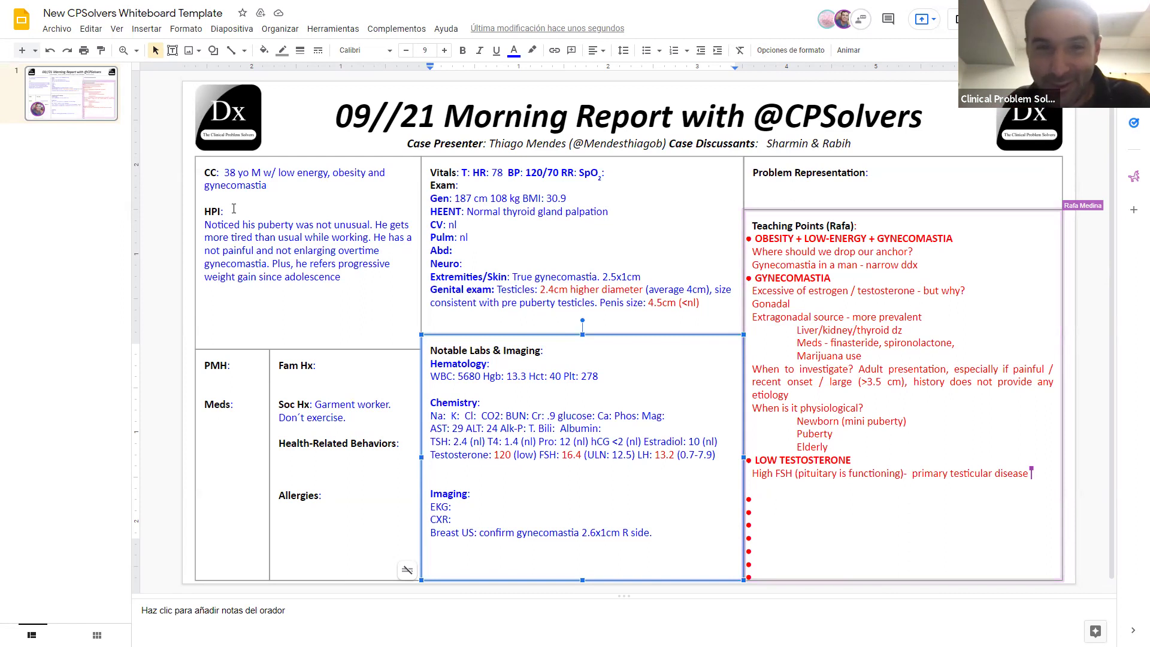
Step: Correct the CC age from 38 to 30 and change Soc Hx to 'Doesn't exercise'
left_click(238, 171)
key("BackSpace")
type("0")
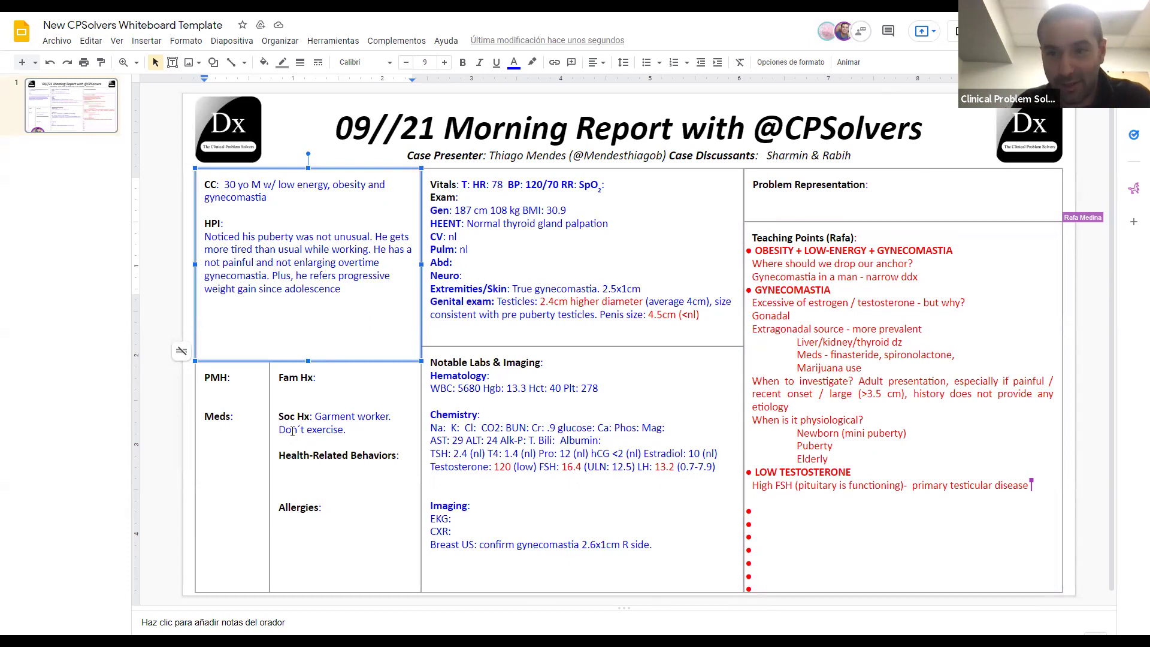
left_click(291, 431)
type("es")
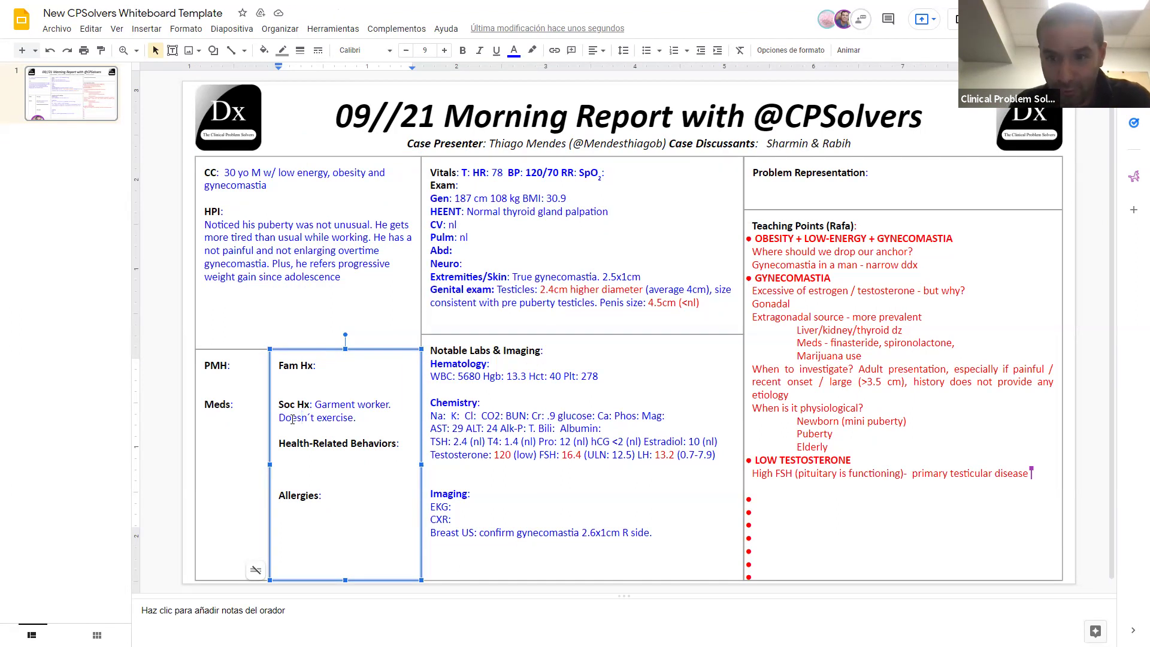
Step: Enter 'Unremarkable' for Abd and Neuro in the exam
left_click(470, 247)
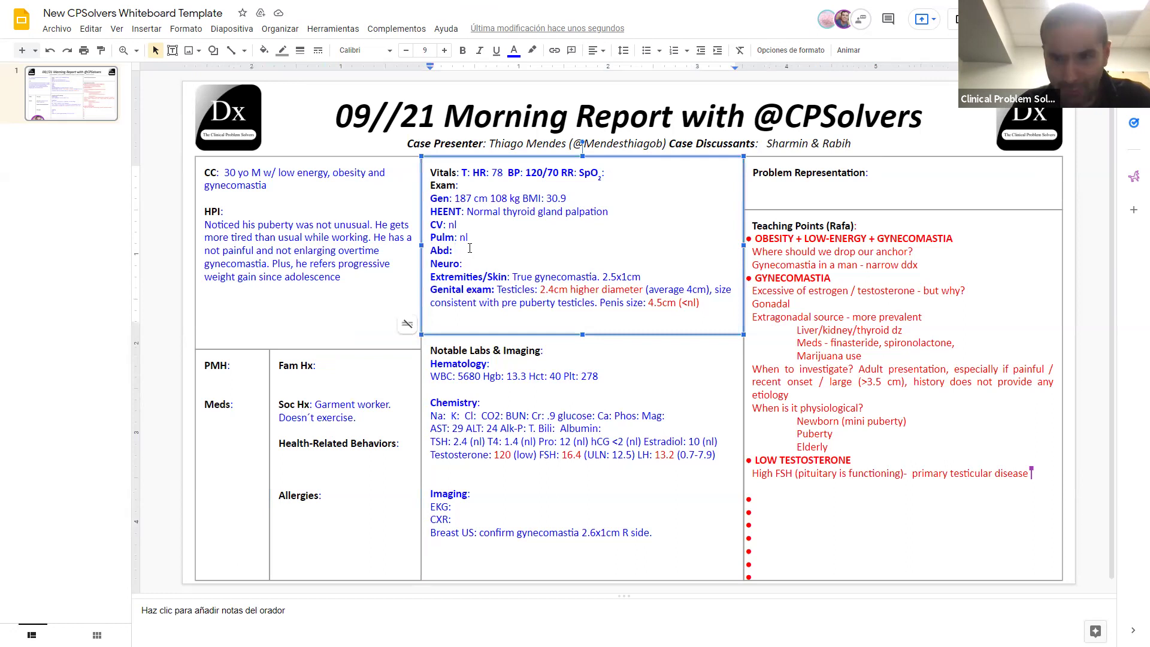
type("Unremarkable")
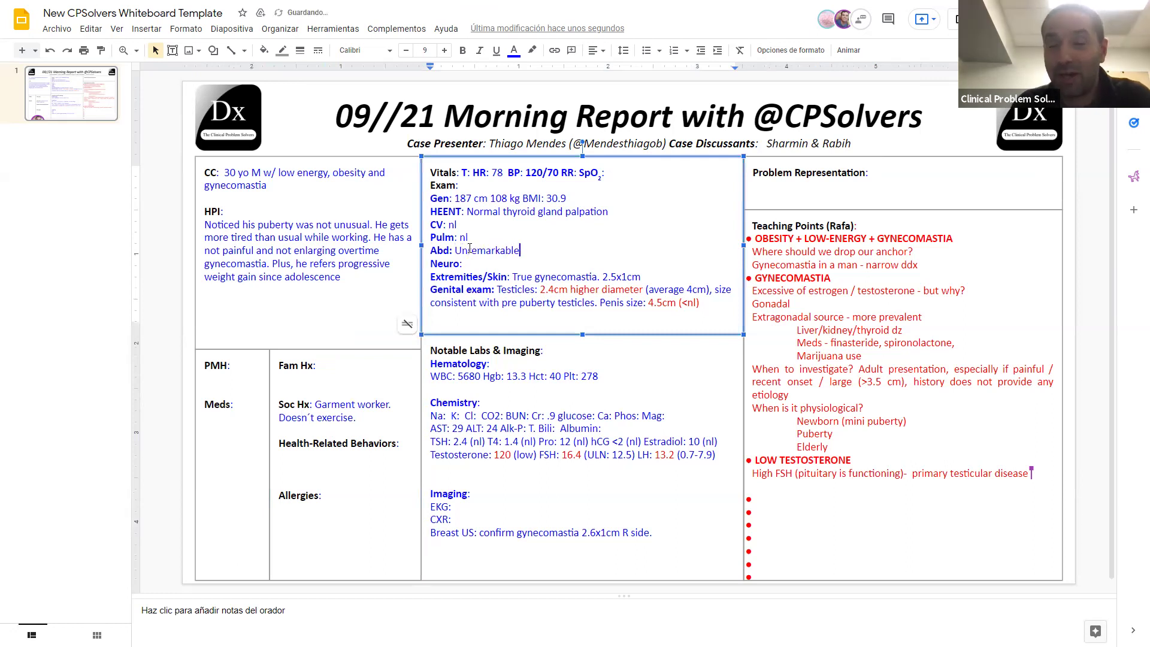
key("Down")
type("Unre")
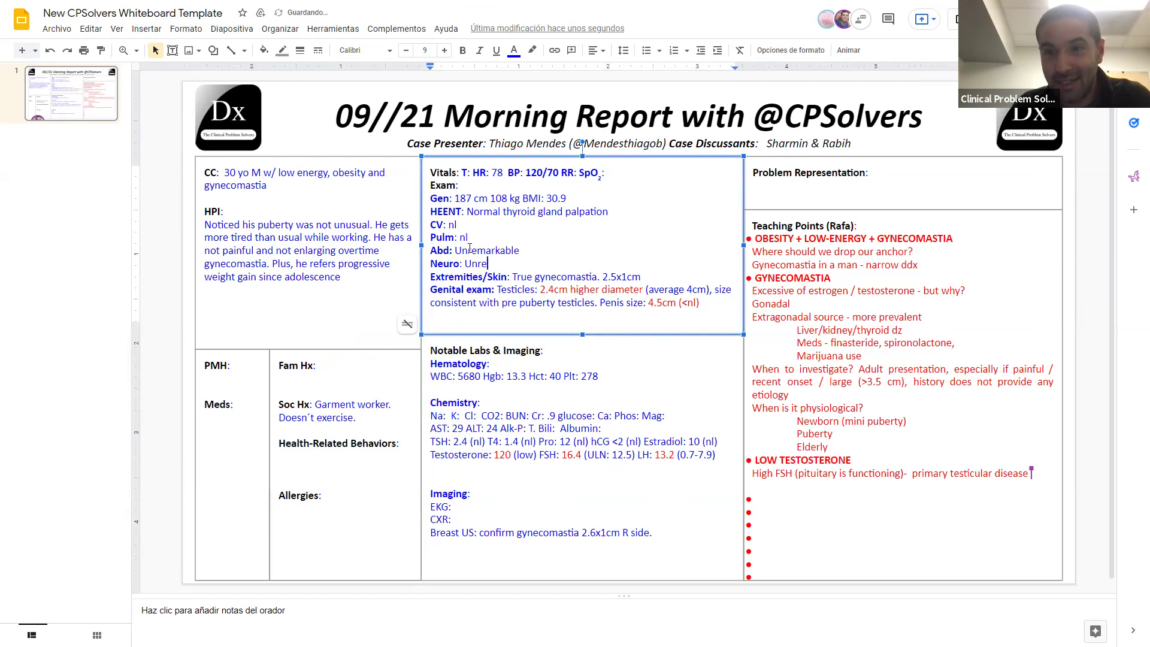
type("markable")
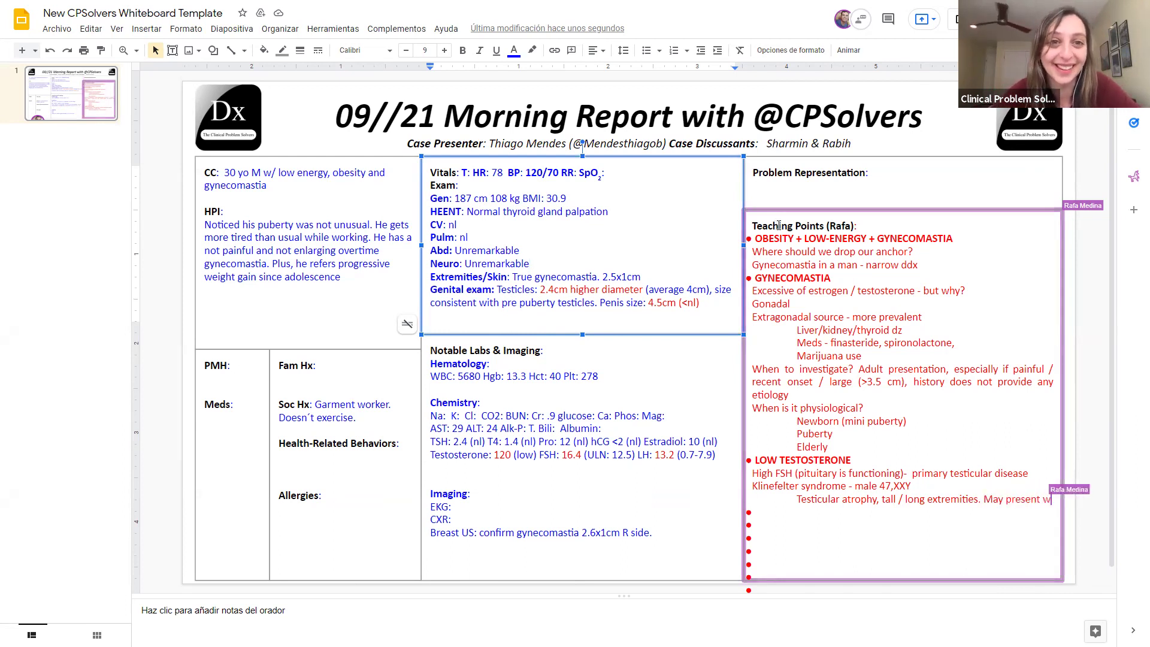
Step: Pull the Vitals/Exam box's bottom edge and the Labs box's top edge up to meet
left_click(583, 352)
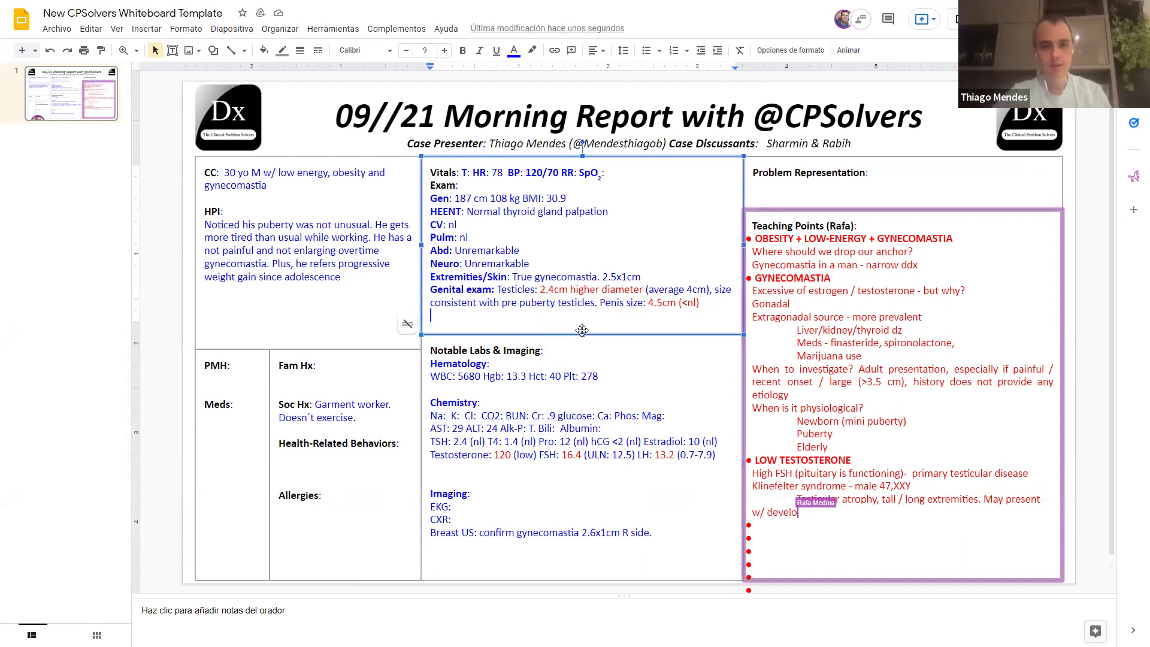
left_click(583, 326)
left_click_drag(583, 327, 582, 318)
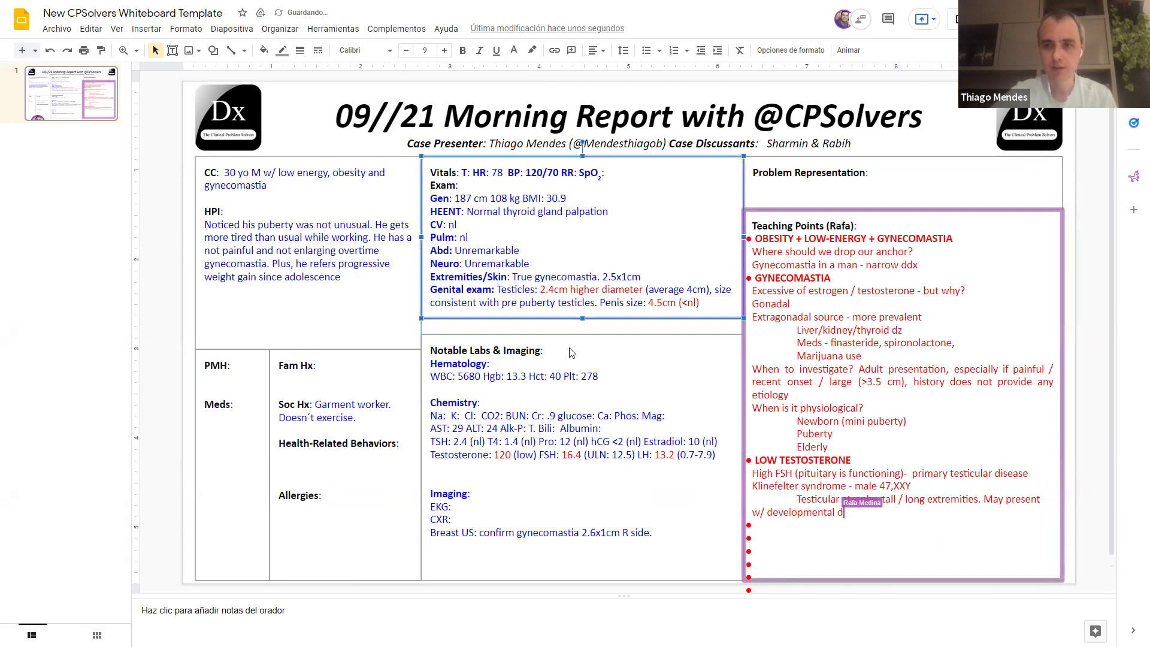
left_click(579, 334)
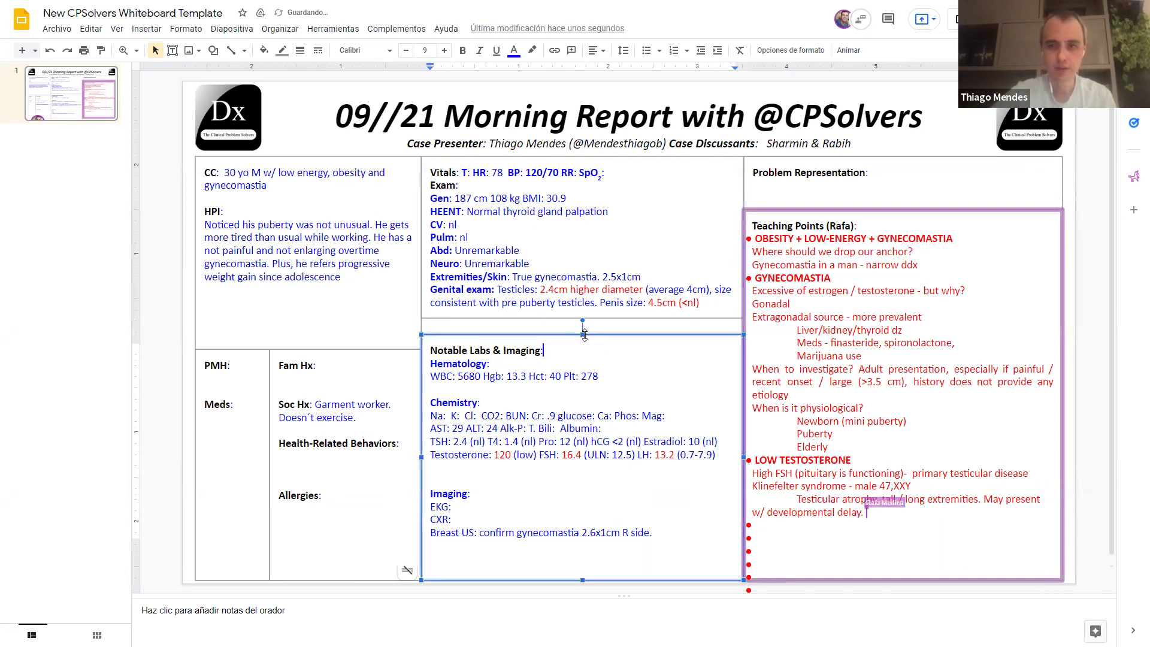
left_click_drag(579, 334, 582, 318)
left_click(476, 438)
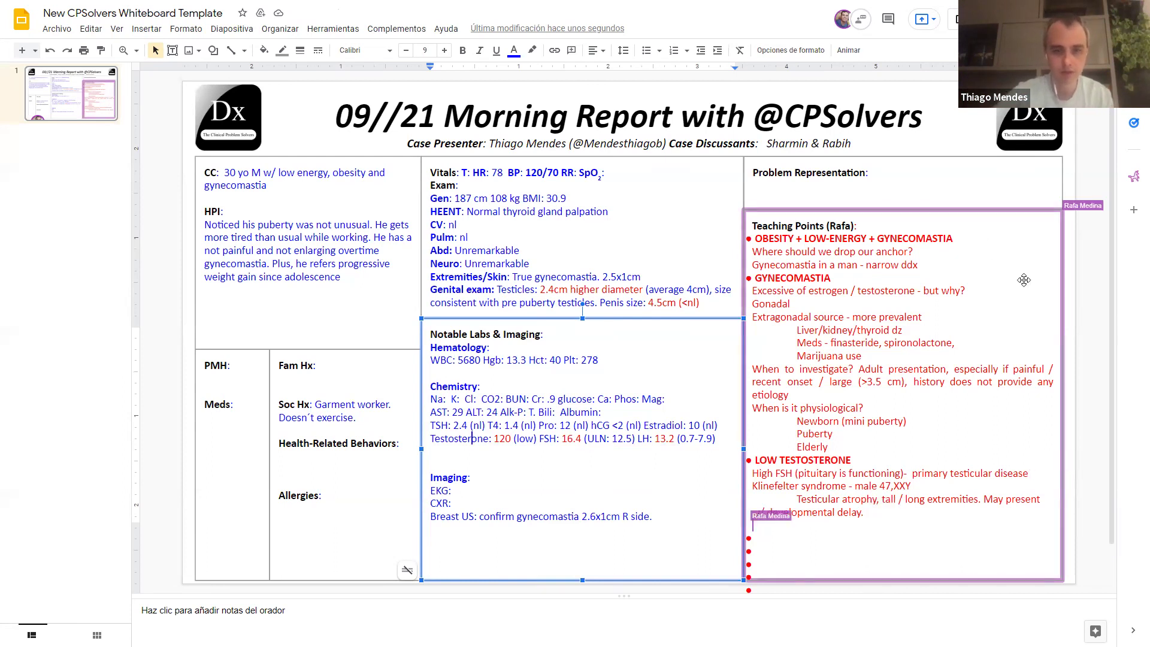
Step: Shrink the speaker notes pane and start typing on the empty line below Testosterone
left_click(427, 619)
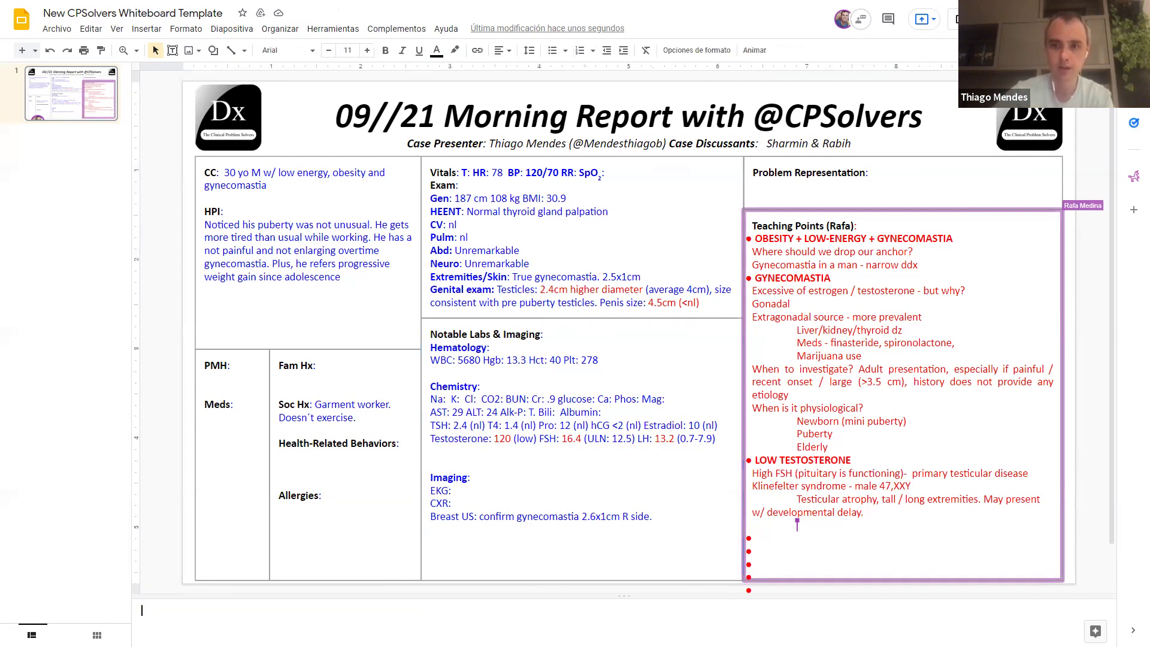
left_click_drag(440, 597, 441, 628)
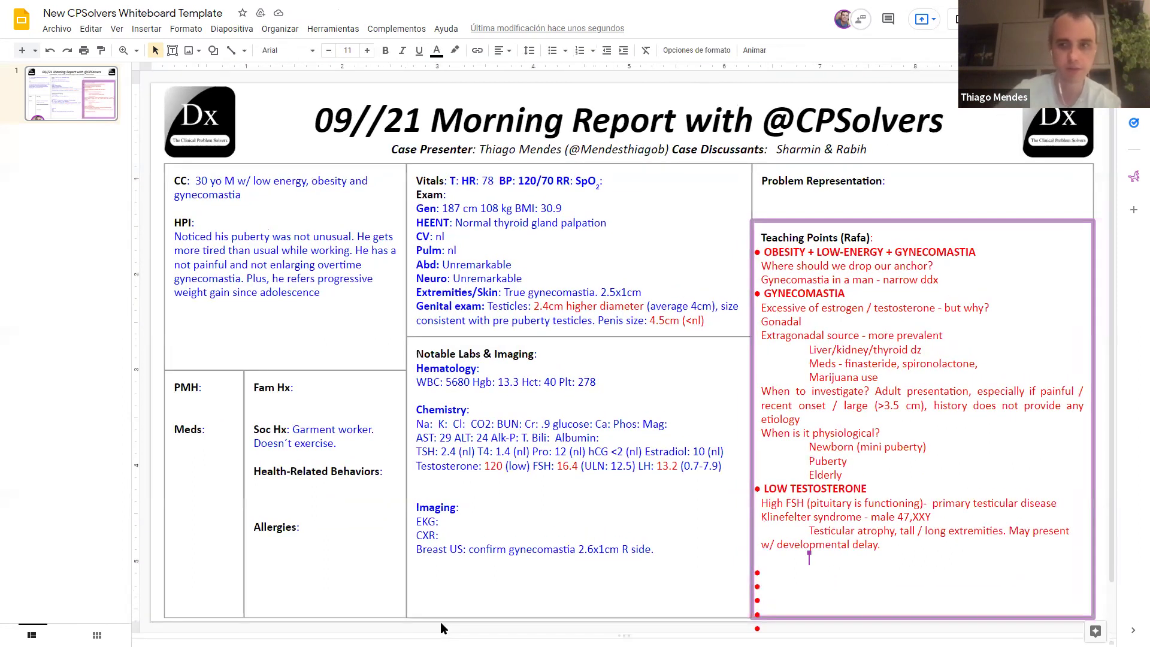
type("a")
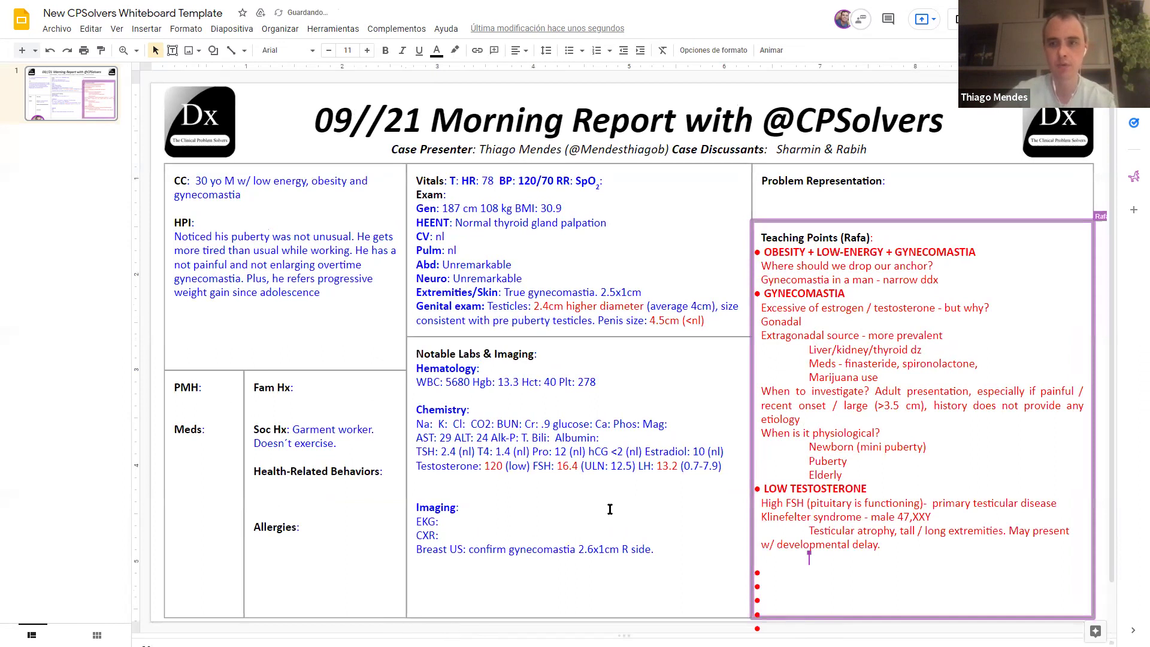
left_click(529, 360)
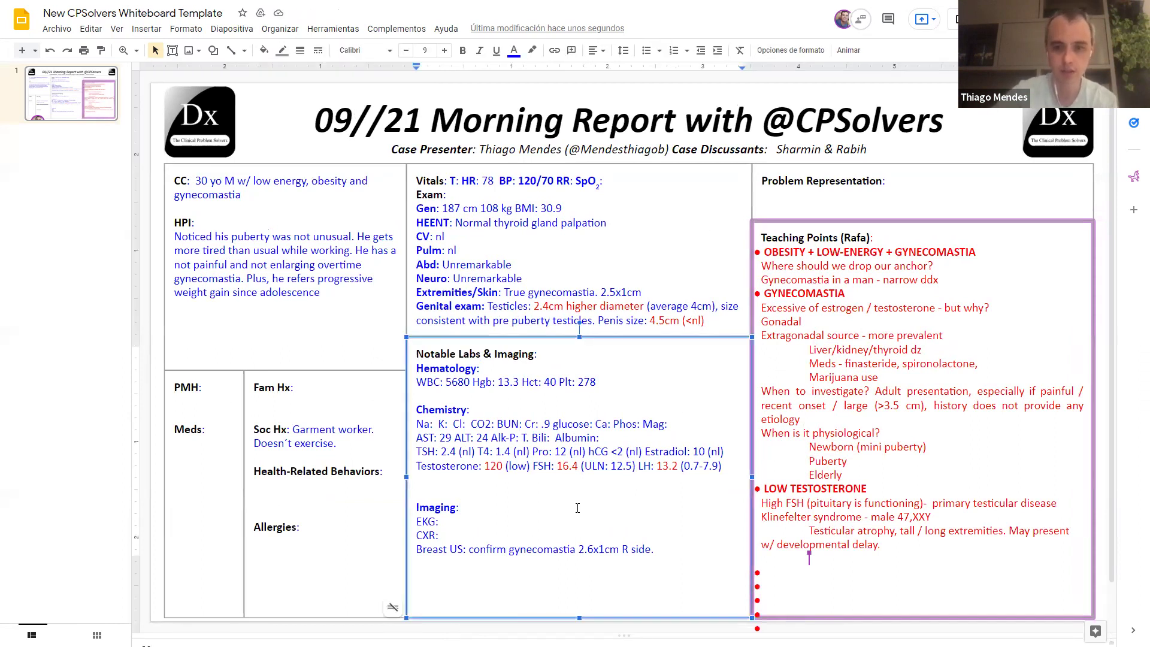
left_click(407, 477)
left_click(422, 477)
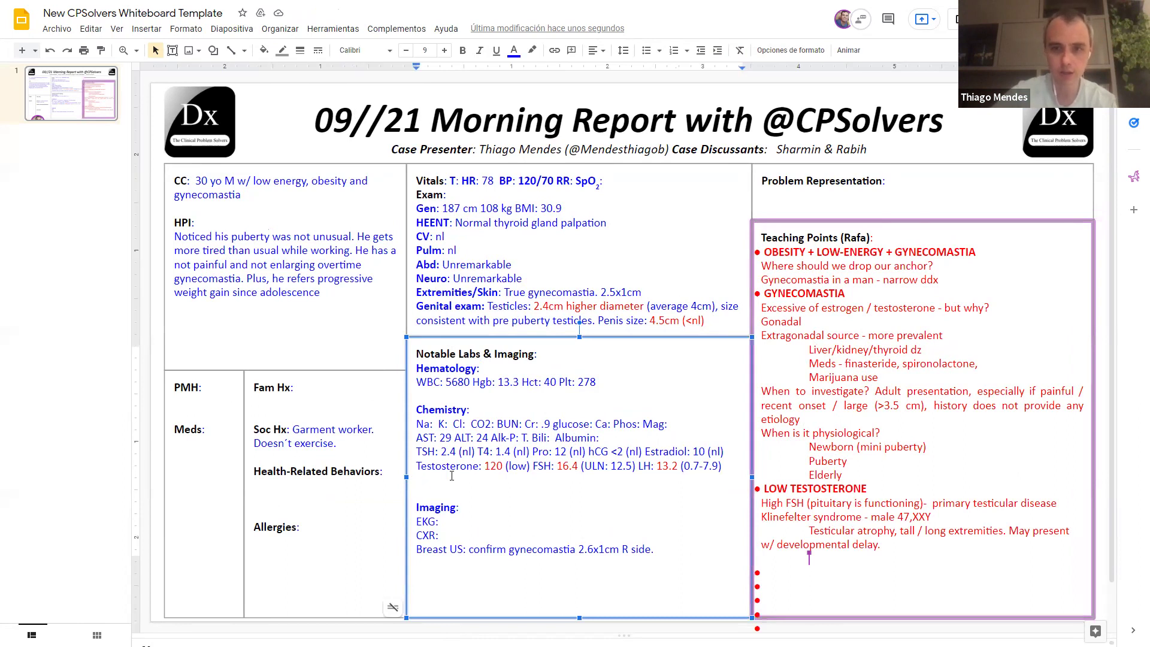
type("Prol")
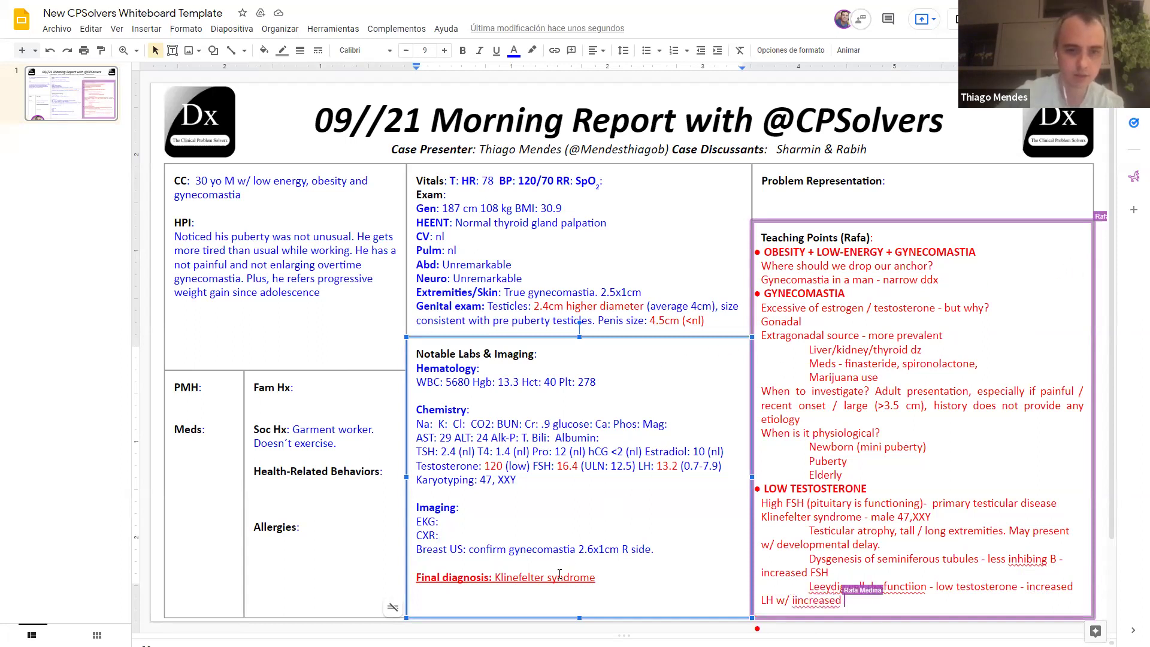
Step: Append 'Rx: testosterone supplementation' after the Klinefelter syndrome final diagnosis
left_click(683, 563)
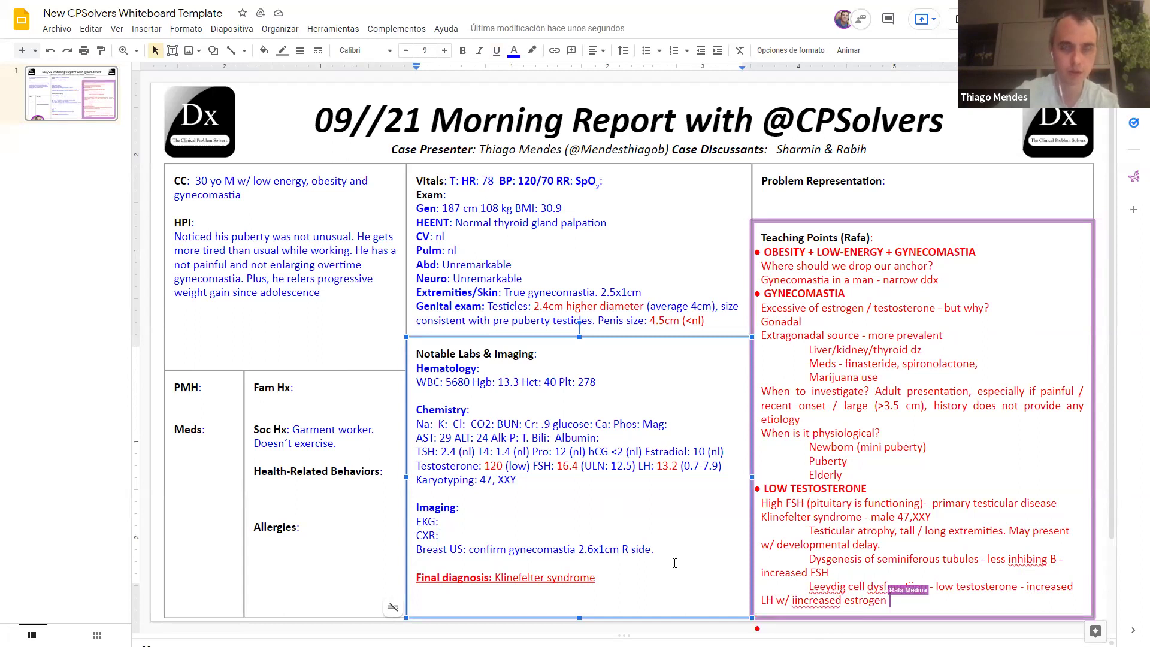
left_click(627, 584)
type("Rx: testosterone supplement")
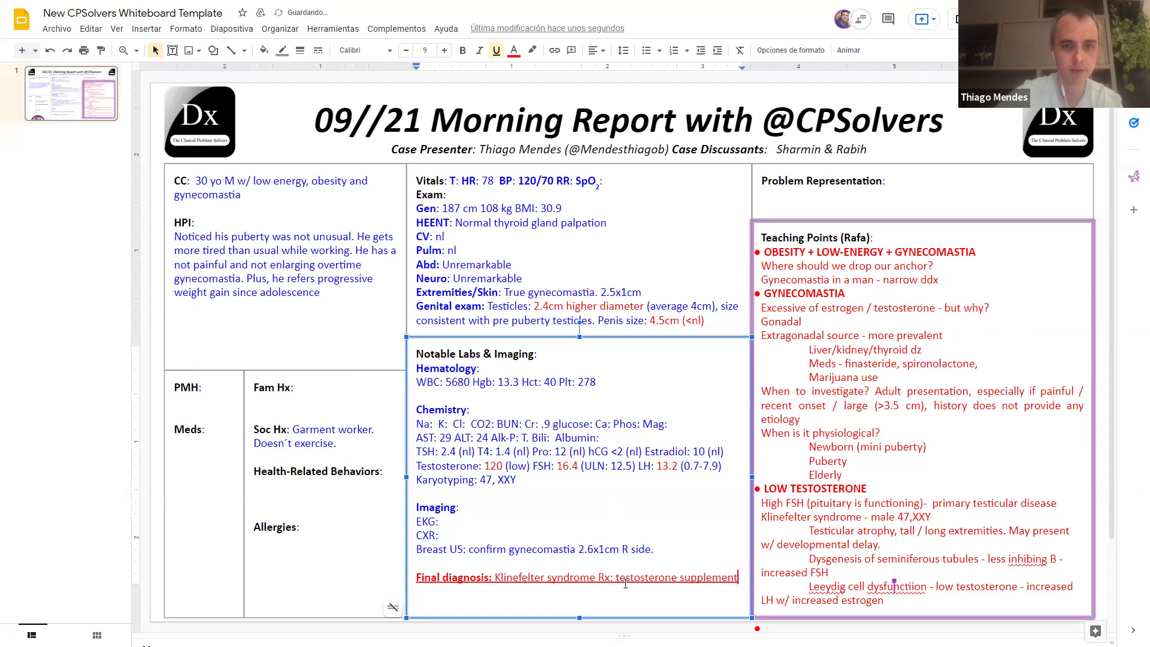
type("ation")
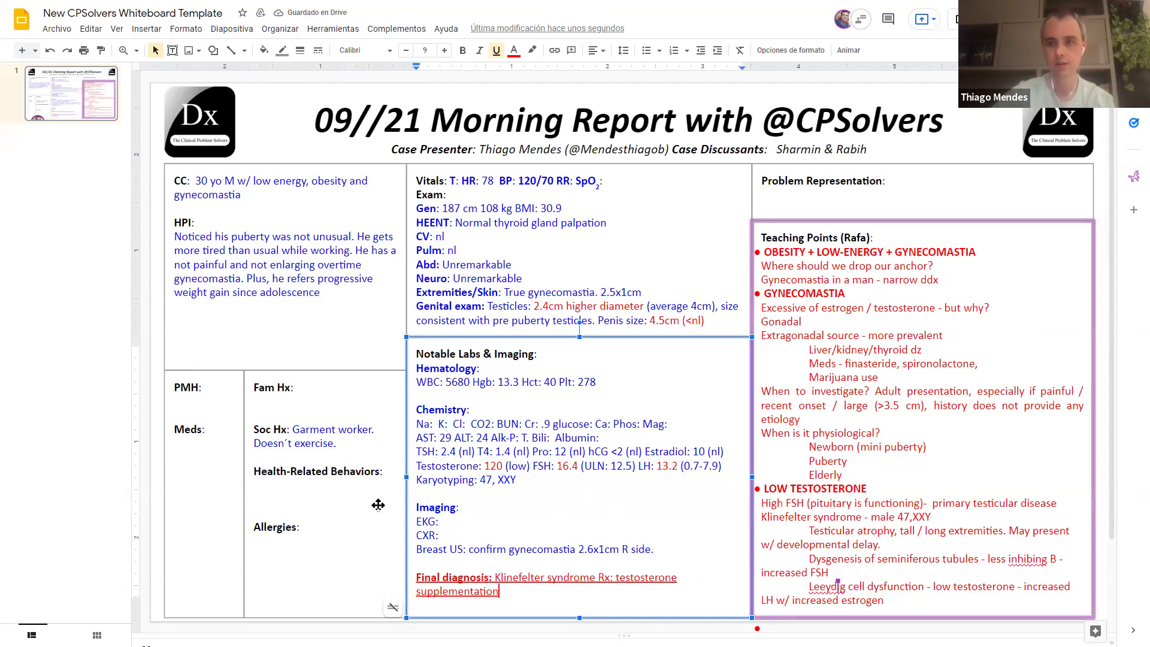
Step: Enter 'Father 1.75m Mother: 1.65m. Healthy brother.' on its own line after Fam Hx:
left_click(333, 387)
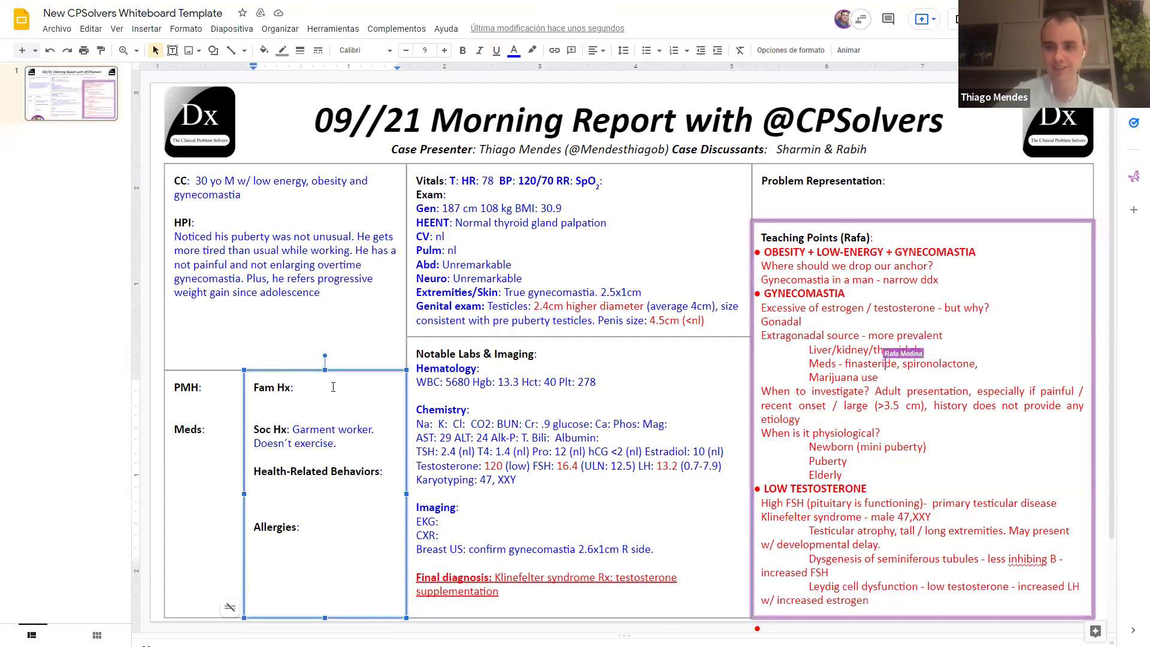
type("Fat")
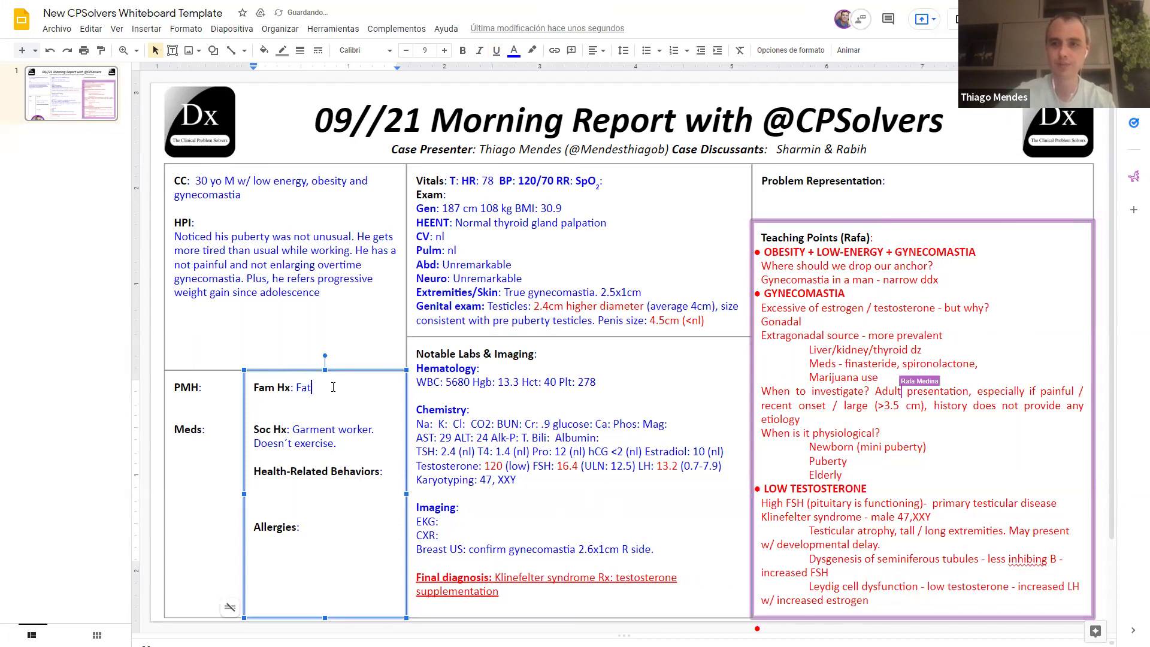
type("her 1.75")
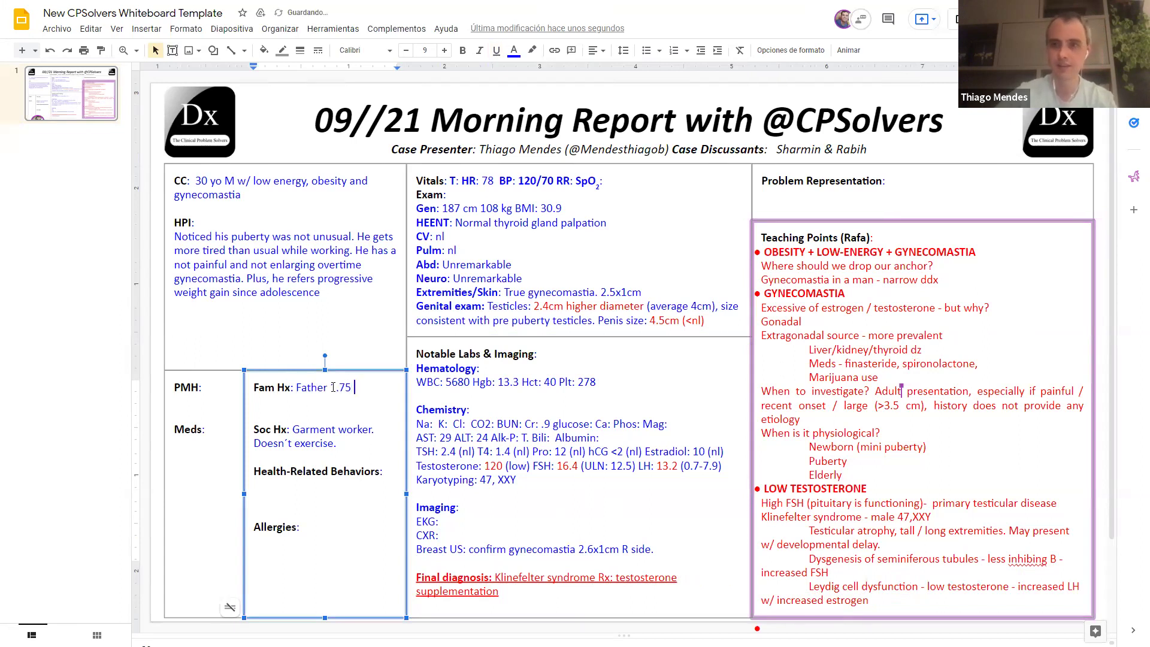
type(" Mother: ")
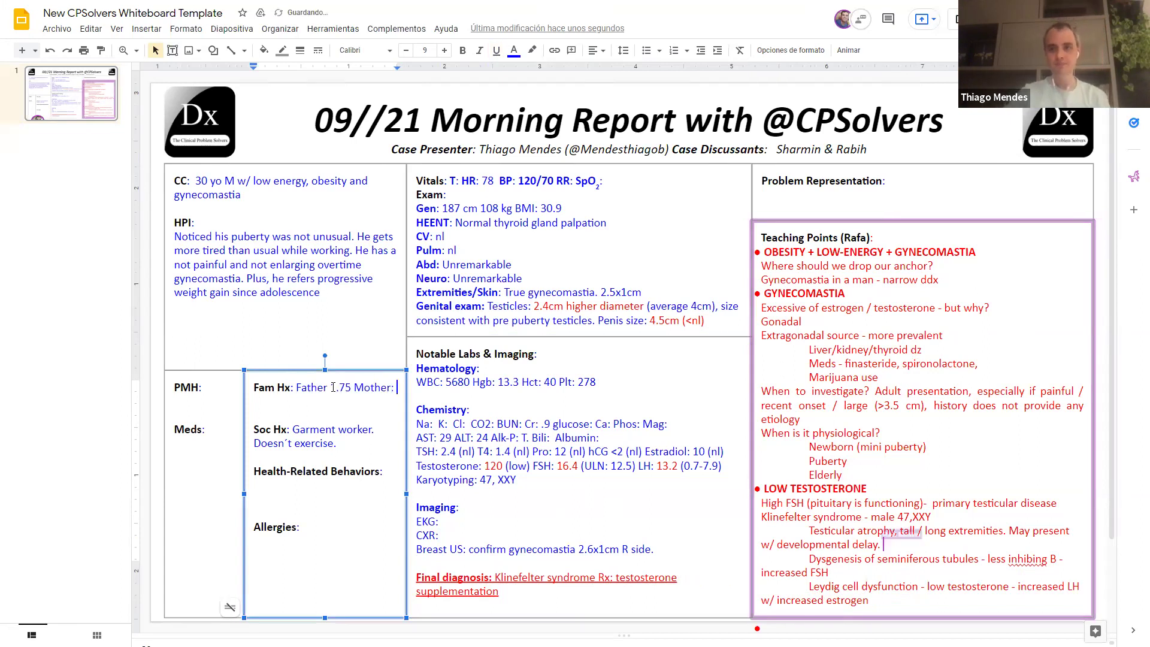
type("1.6")
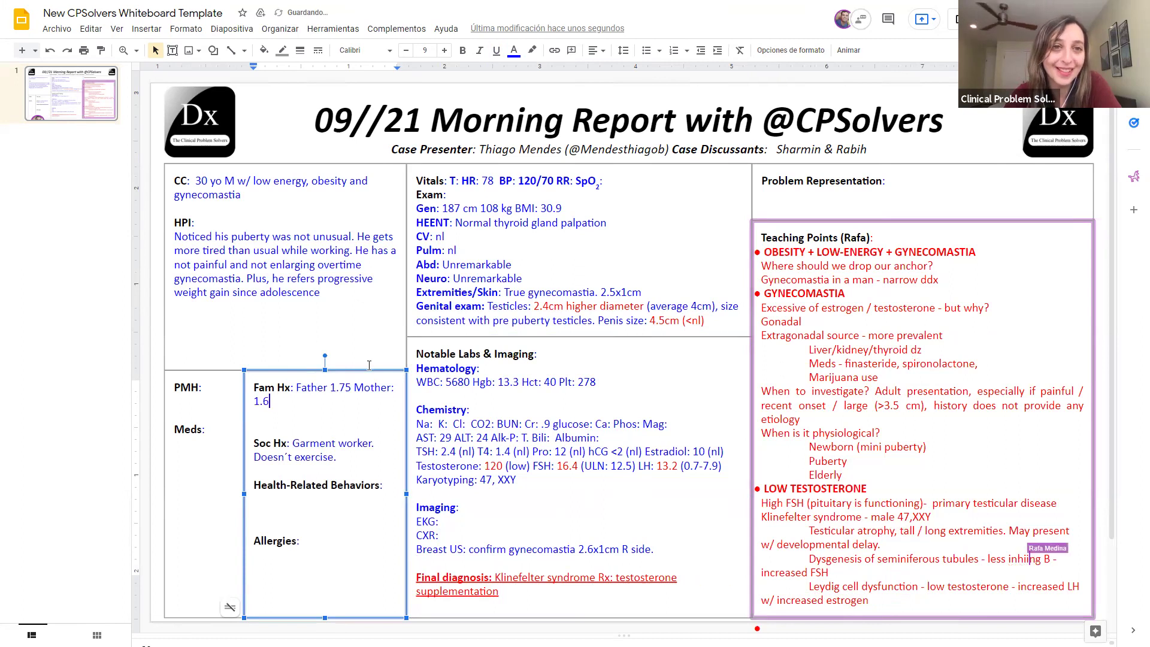
type("5")
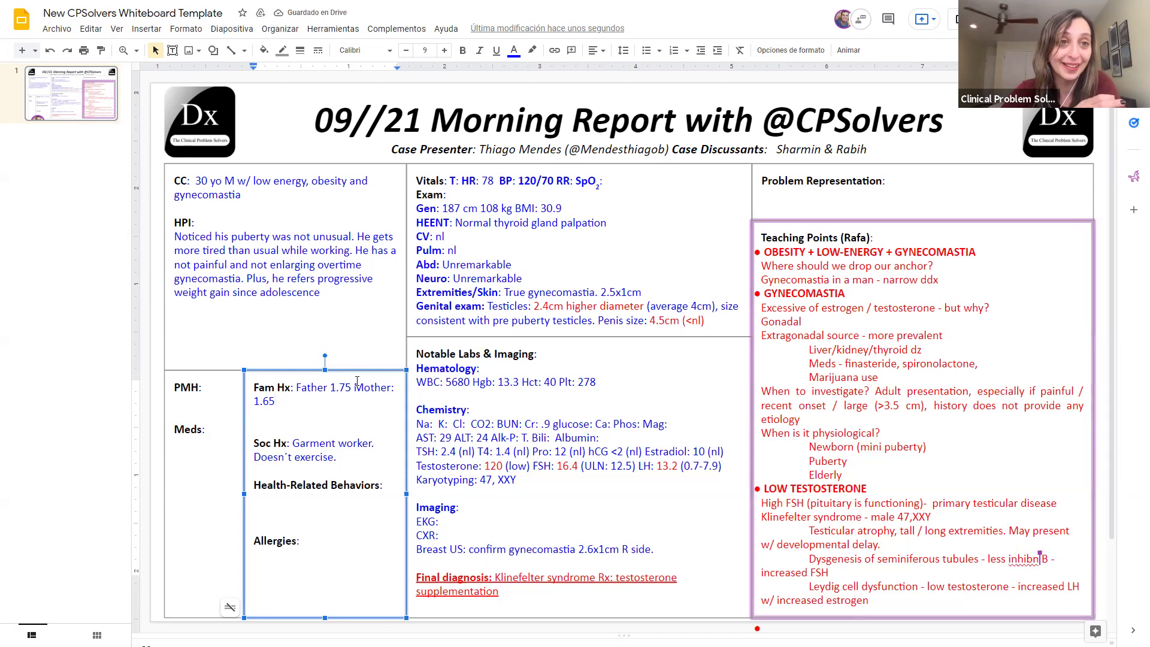
type(". Healthy brother.")
left_click(294, 387)
key("Return")
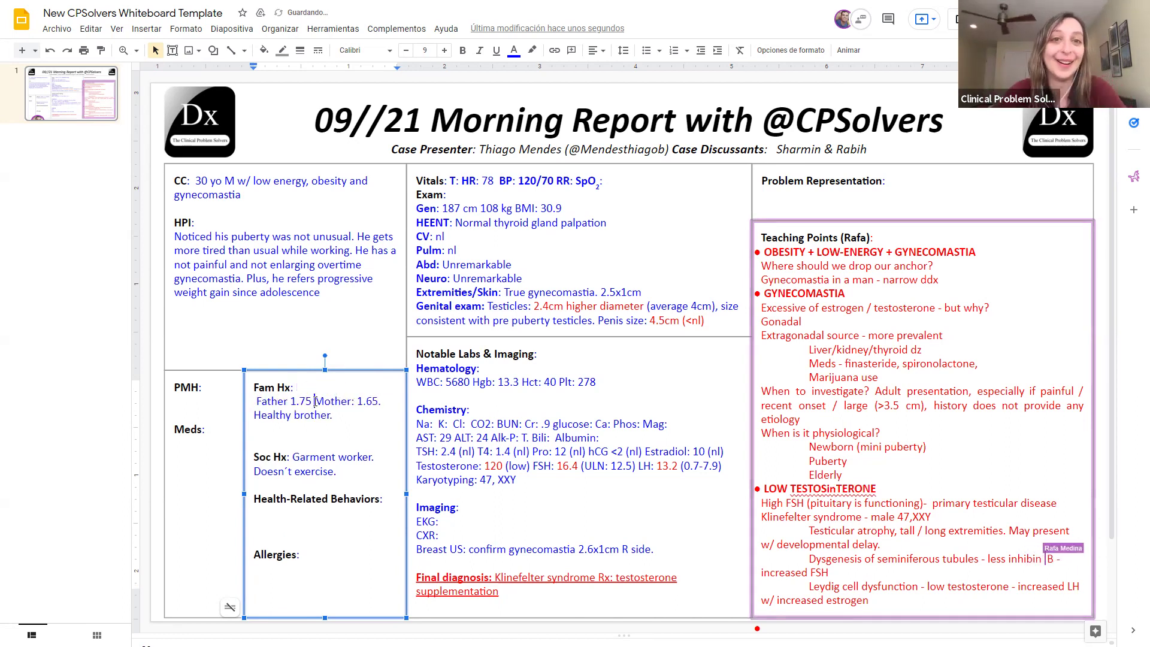
left_click(314, 402)
type("m")
left_click(394, 402)
key("BackSpace")
type("m.")
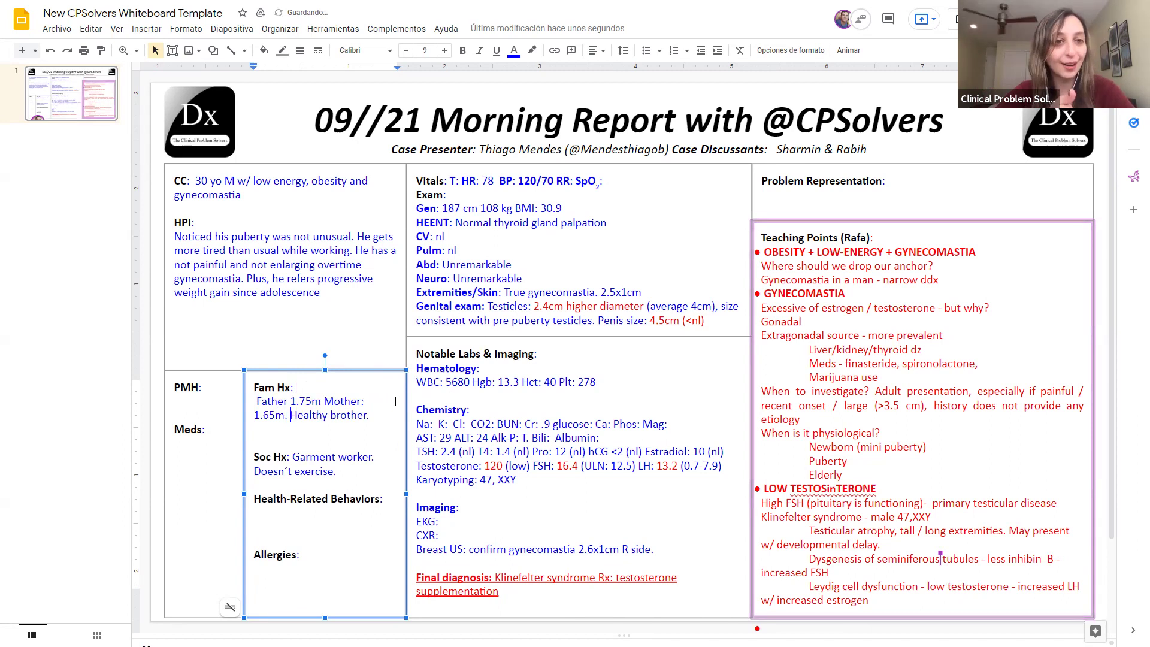
Step: Review the social history text in the Labs & Imaging area and select the Problem Representation box
left_click(360, 431)
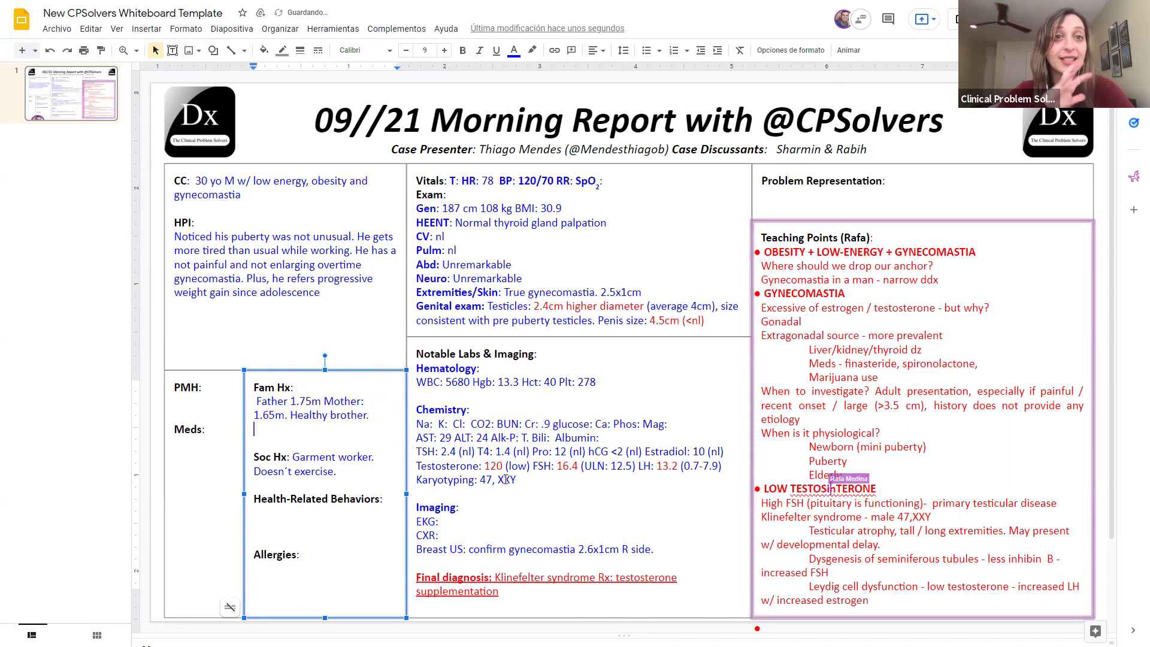
left_click(443, 437)
left_click(382, 458)
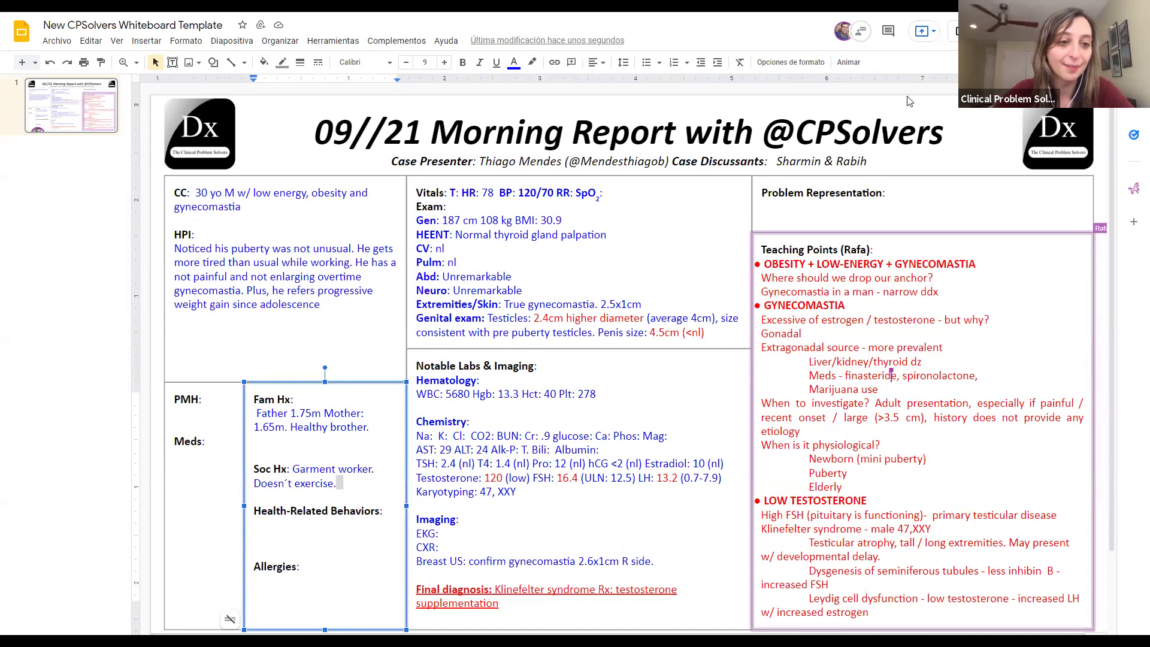
left_click(878, 197)
Step: Write '30 yoM presents with low energy and chronic weight gain and gynecomastia. Physical exam noticeable for obesity, increased height'
left_click(934, 181)
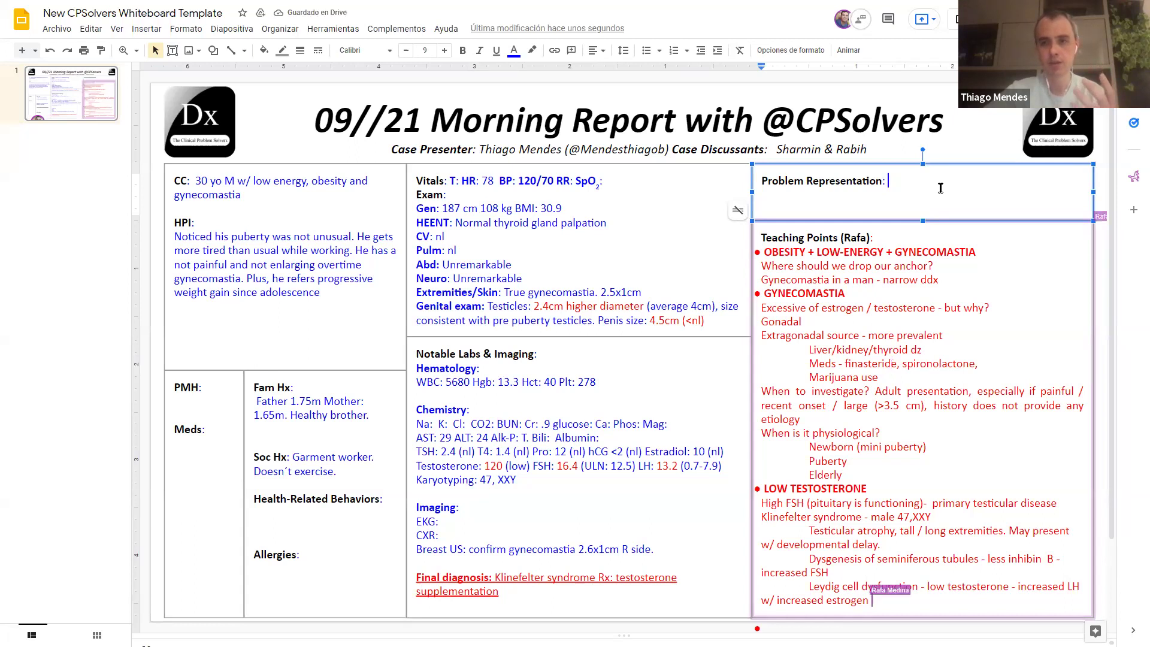
type("30 yoM ")
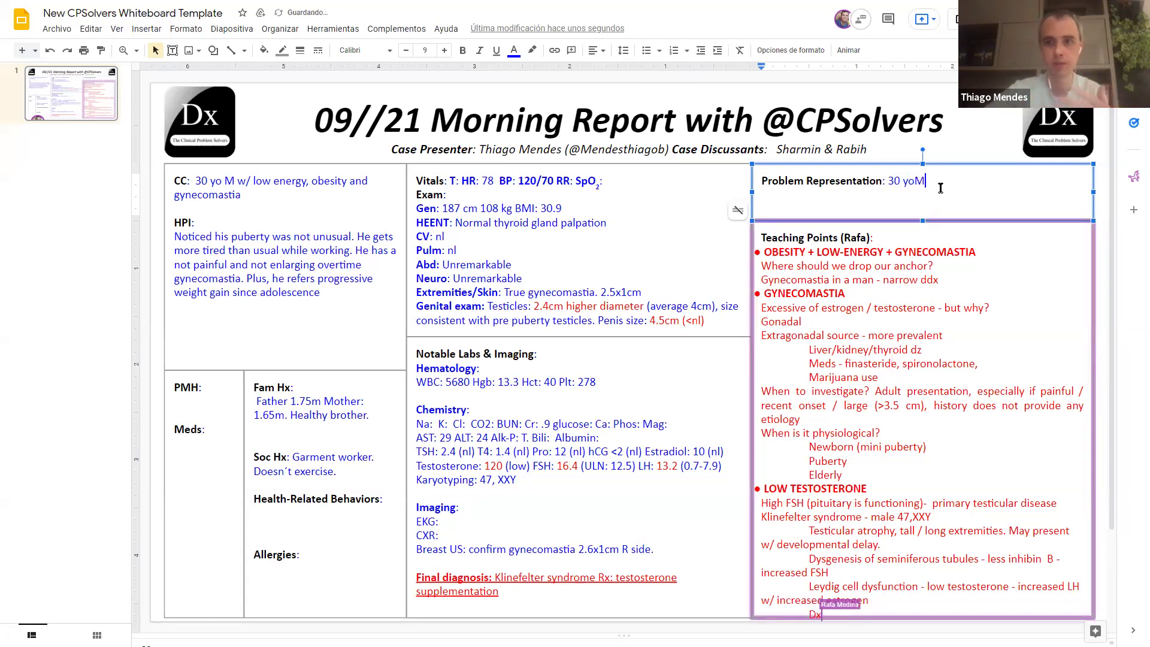
type("present")
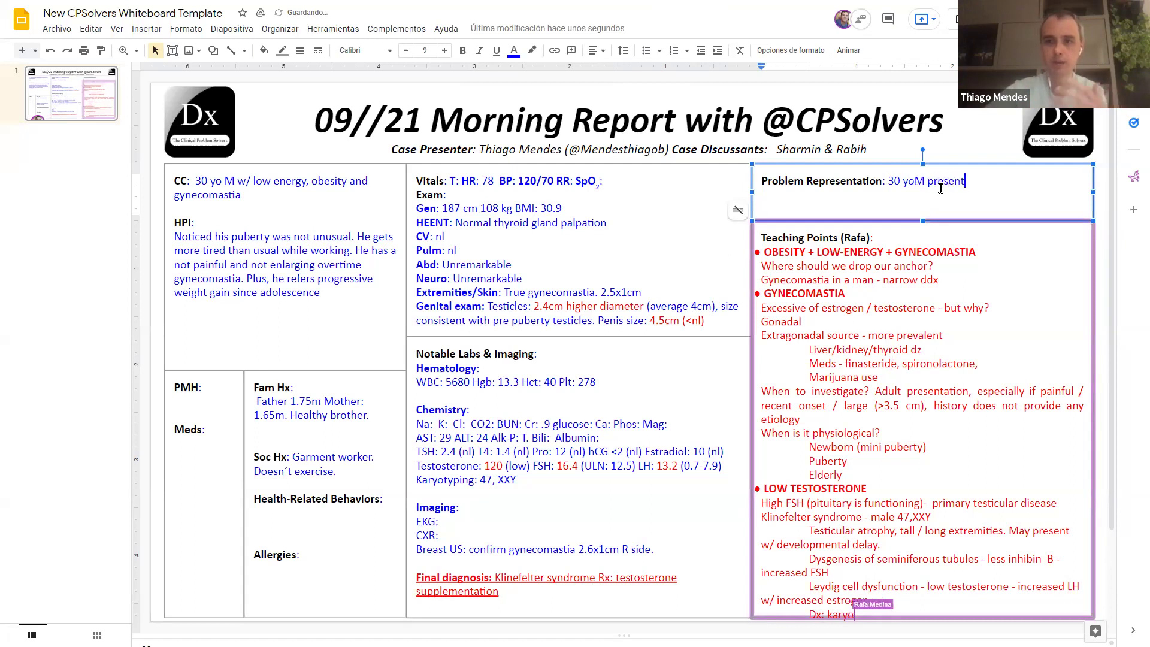
type("s")
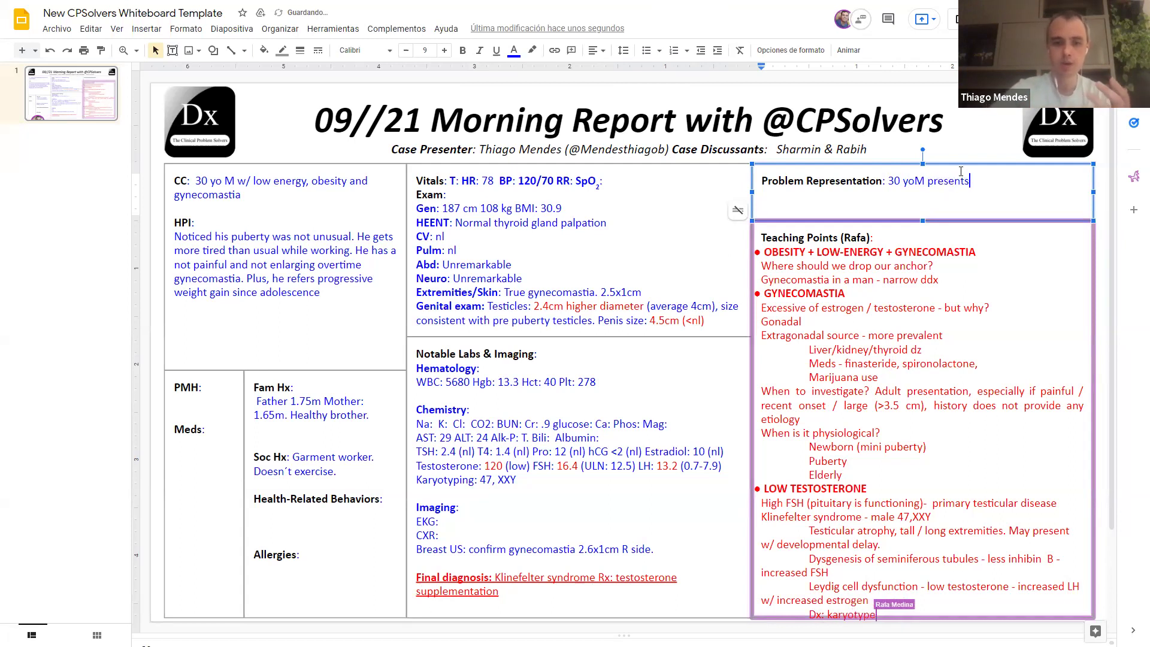
type(" with low")
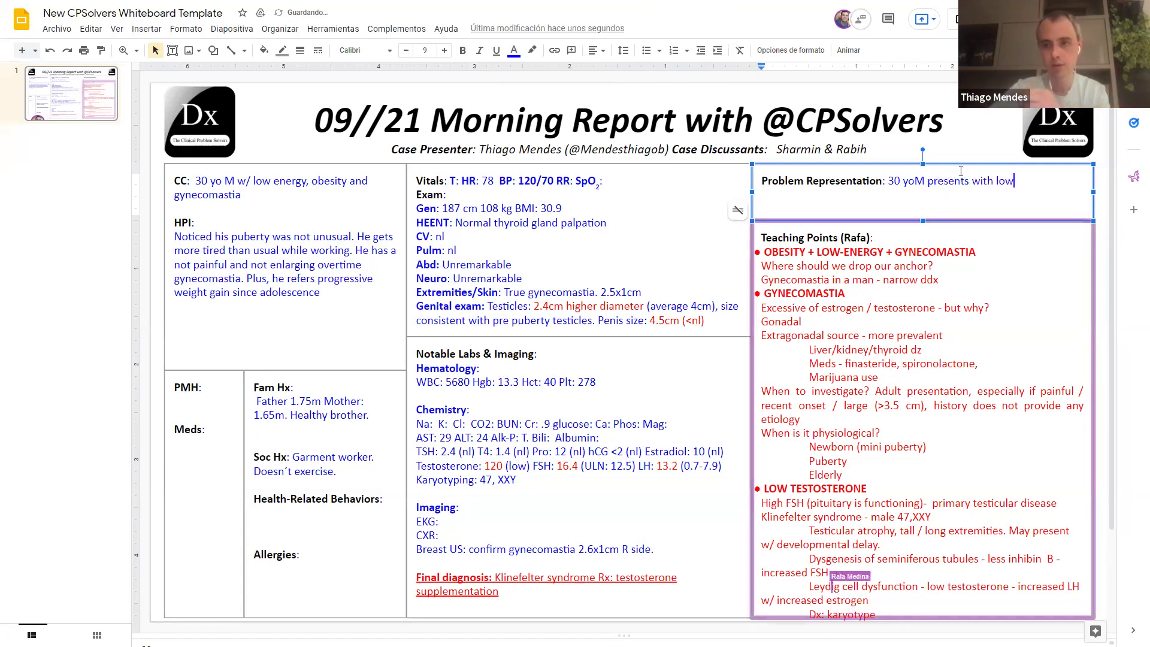
type(" energy, ")
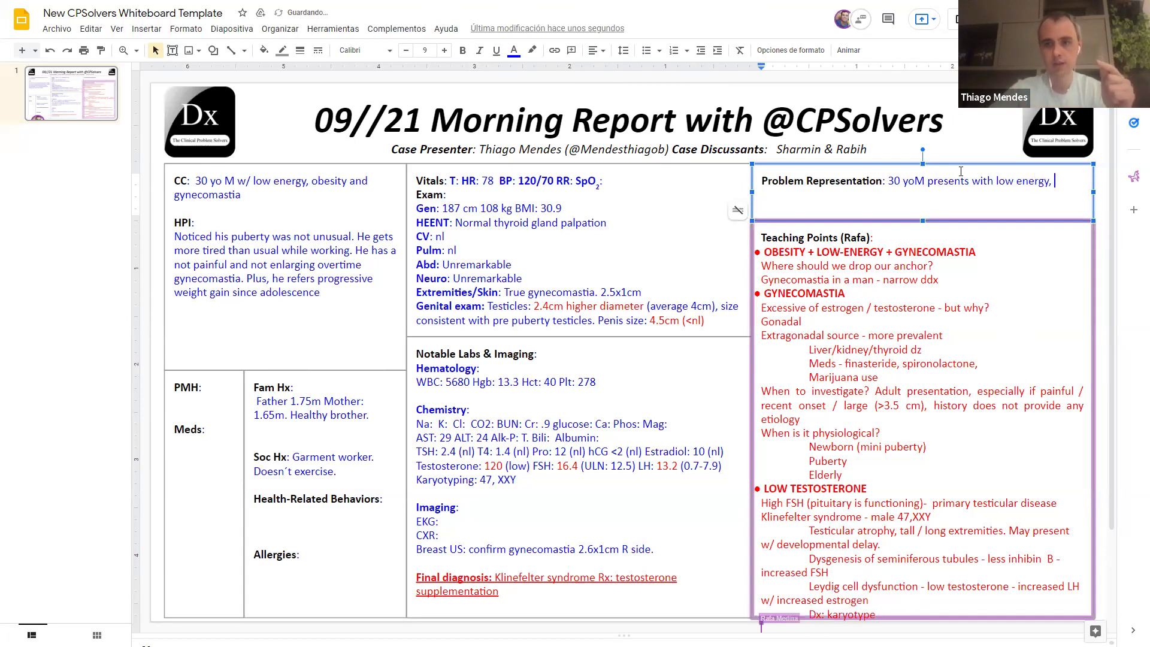
type("obes")
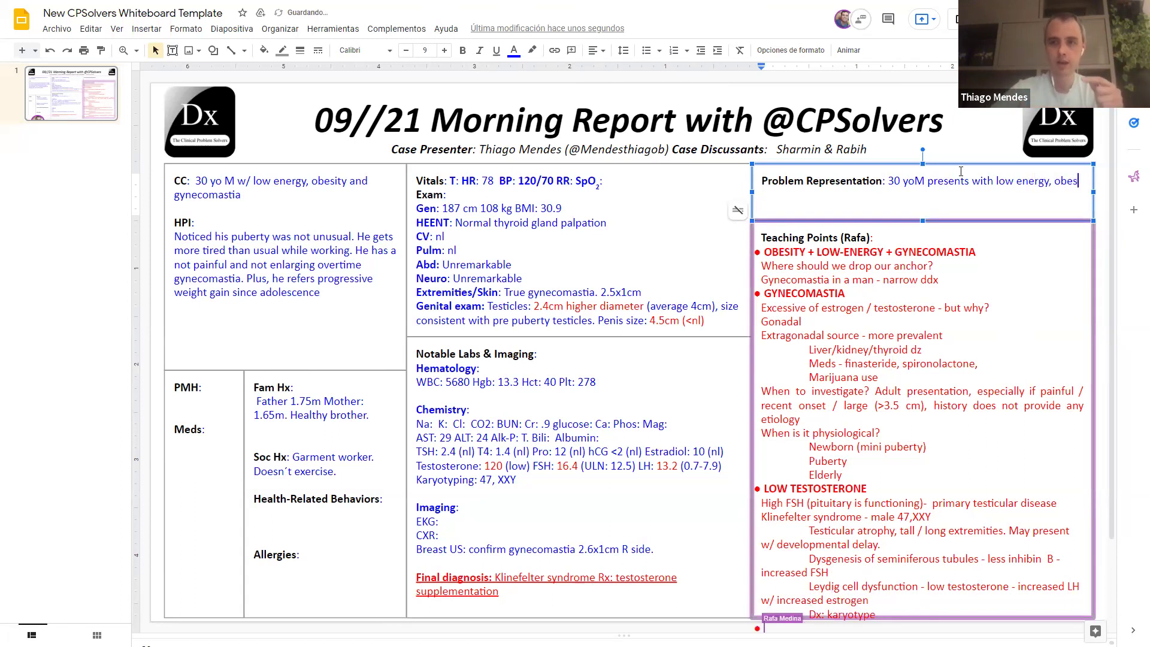
type("ity ")
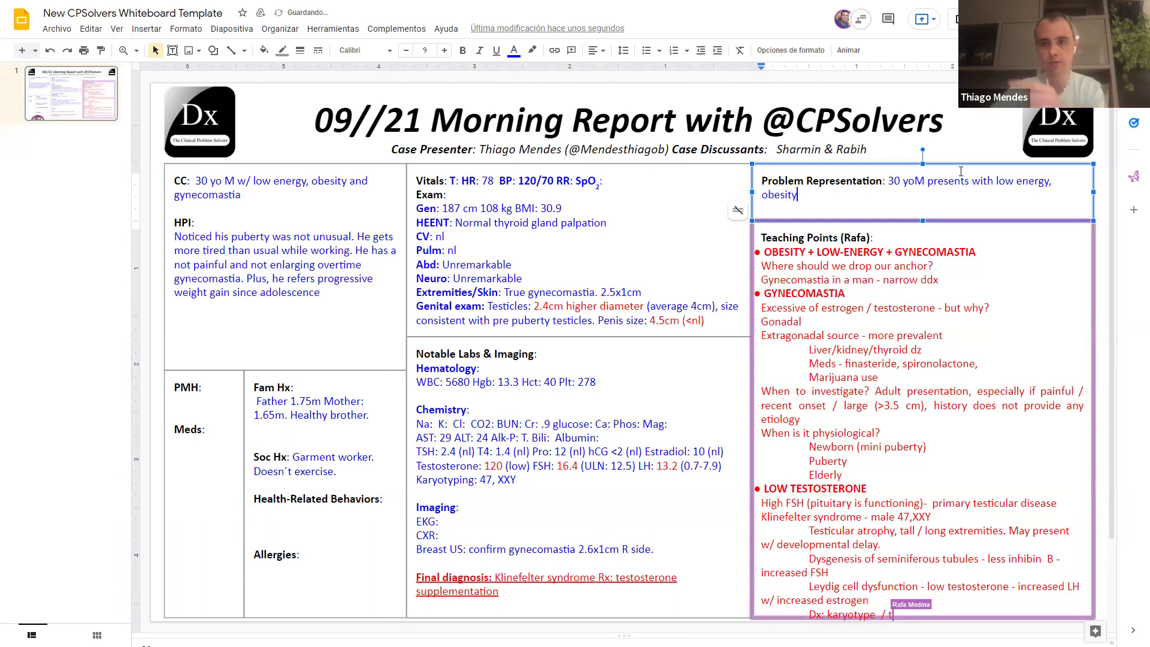
type("and g")
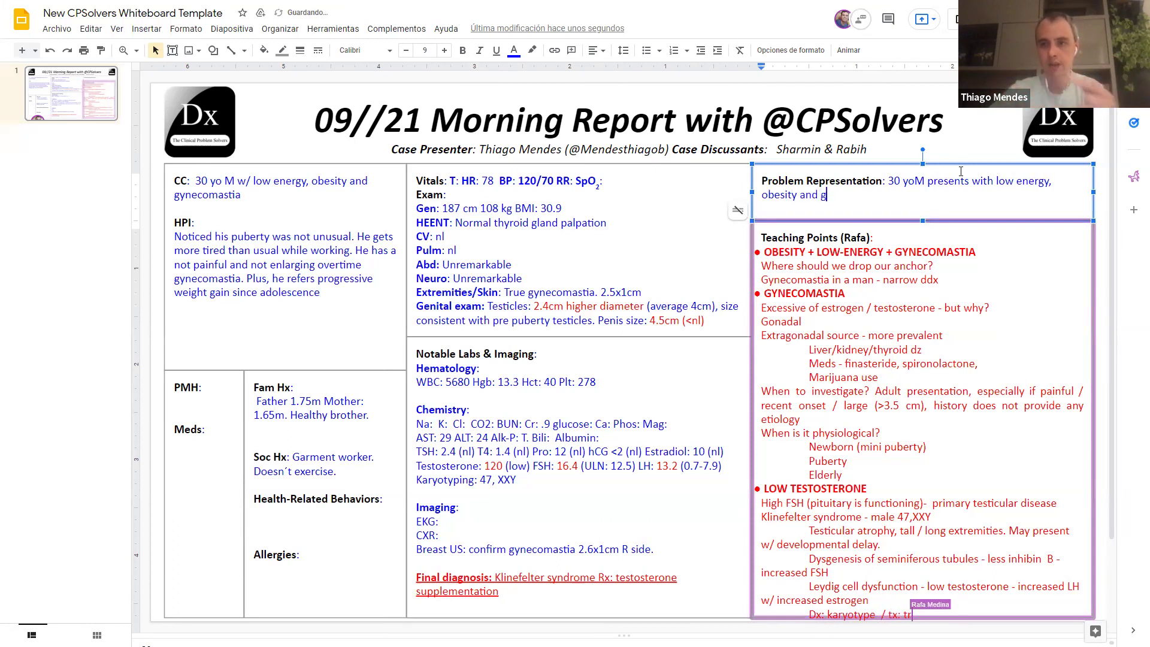
key("BackSpace")
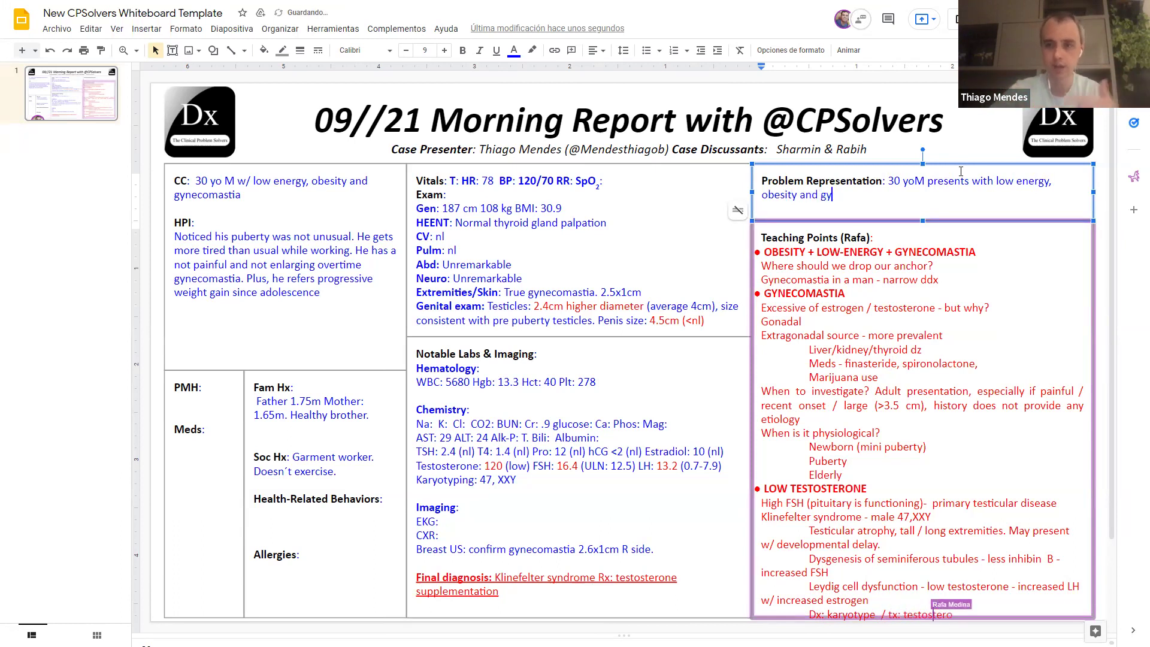
key("BackSpace")
key("BackSpace")
key("BackSpace")
key("BackSpace")
key("BackSpace")
key("BackSpace")
key("BackSpace")
key("BackSpace")
key("BackSpace")
key("BackSpace")
key("BackSpace")
key("BackSpace")
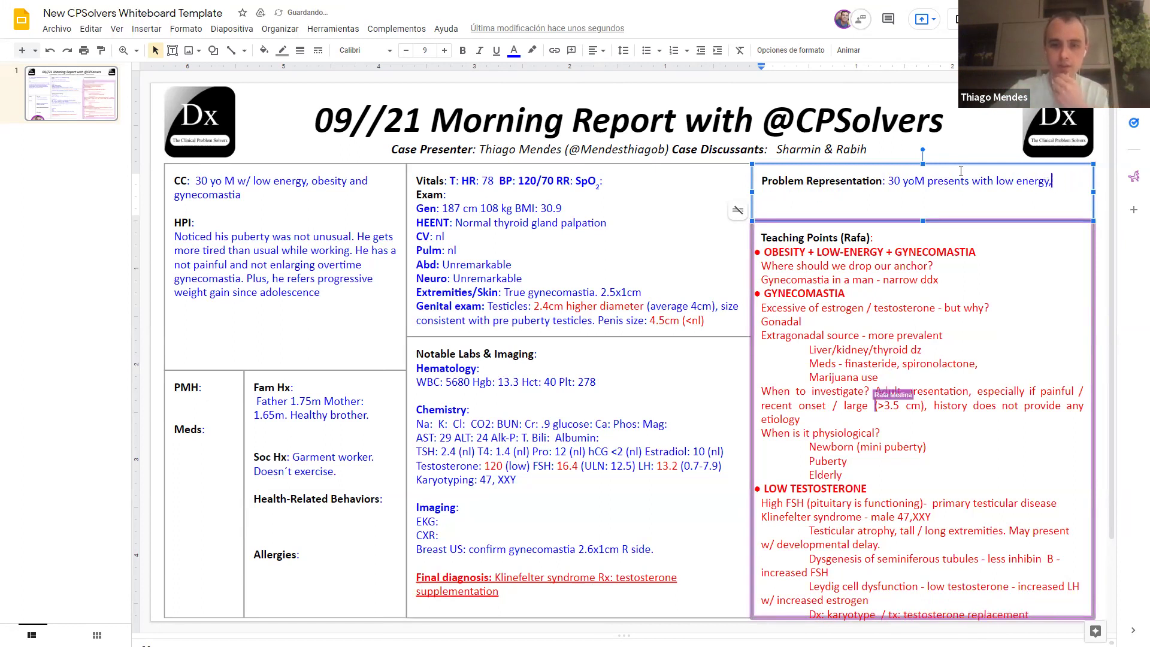
key("BackSpace")
type("and chronic")
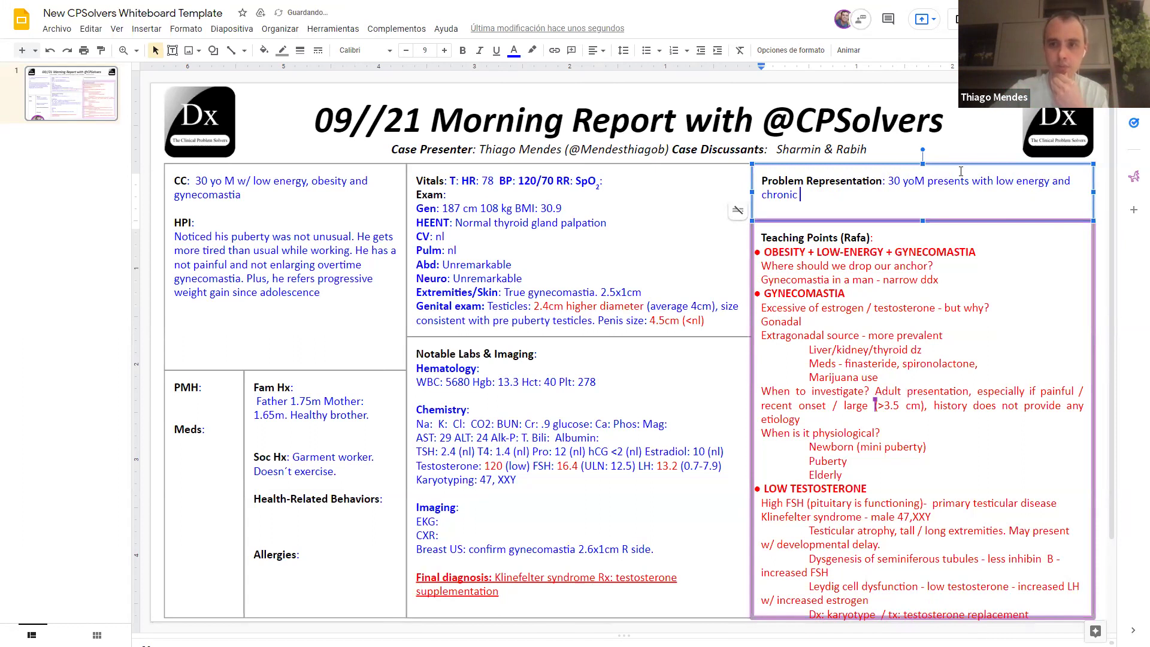
type(" weight ")
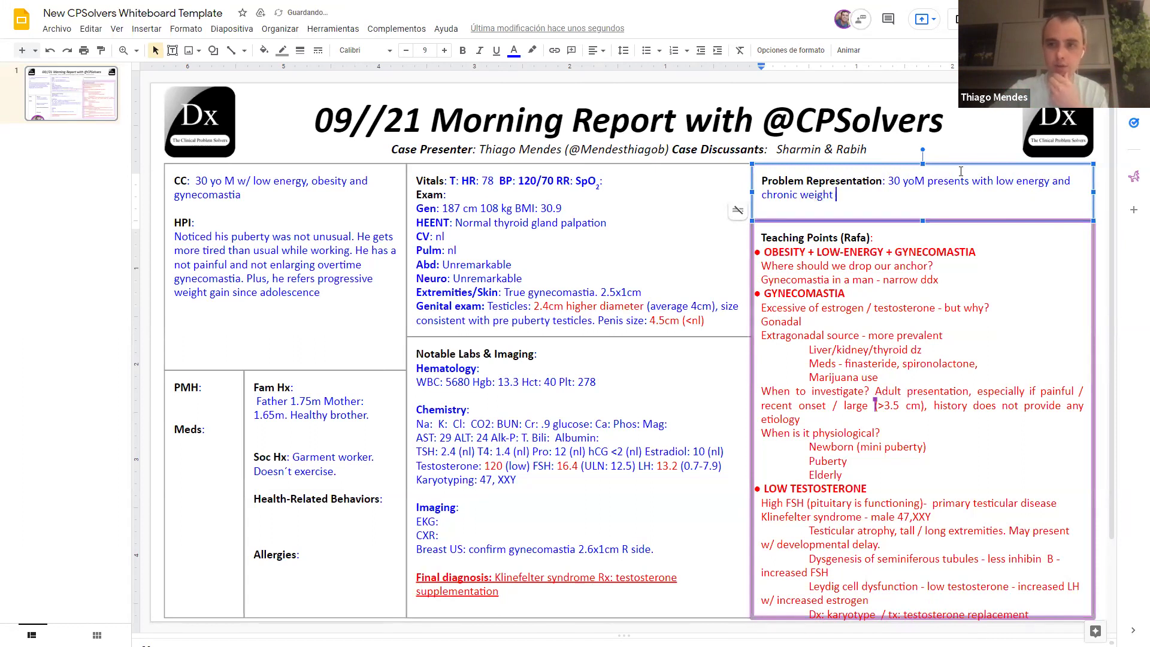
type("gain and gy")
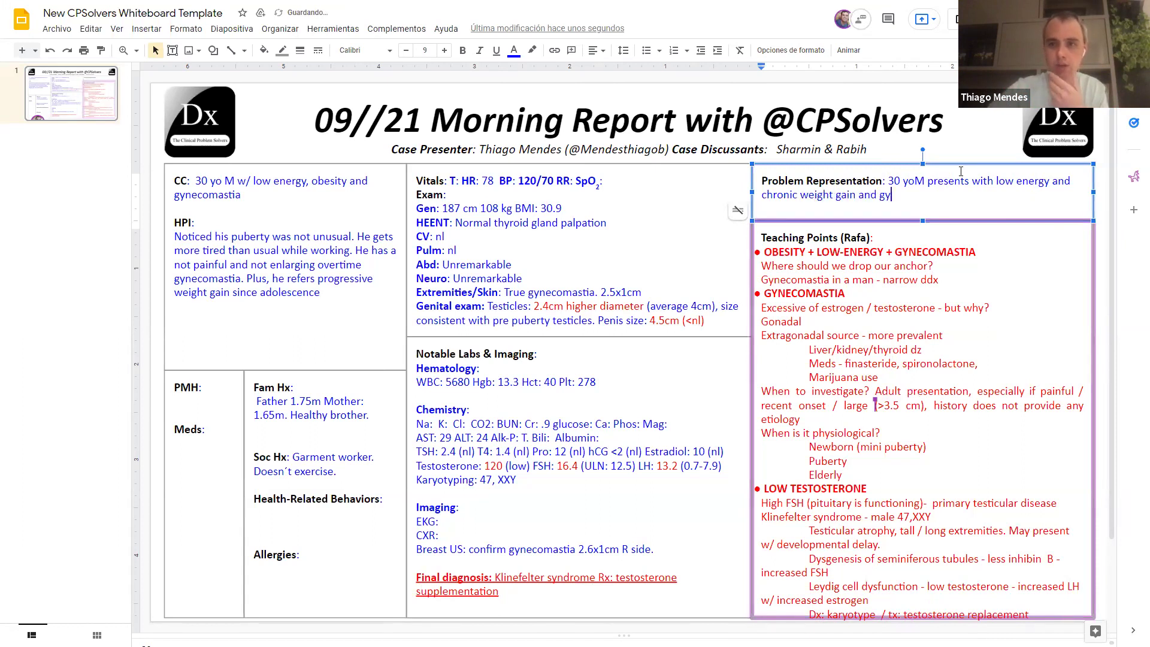
type("necomastia")
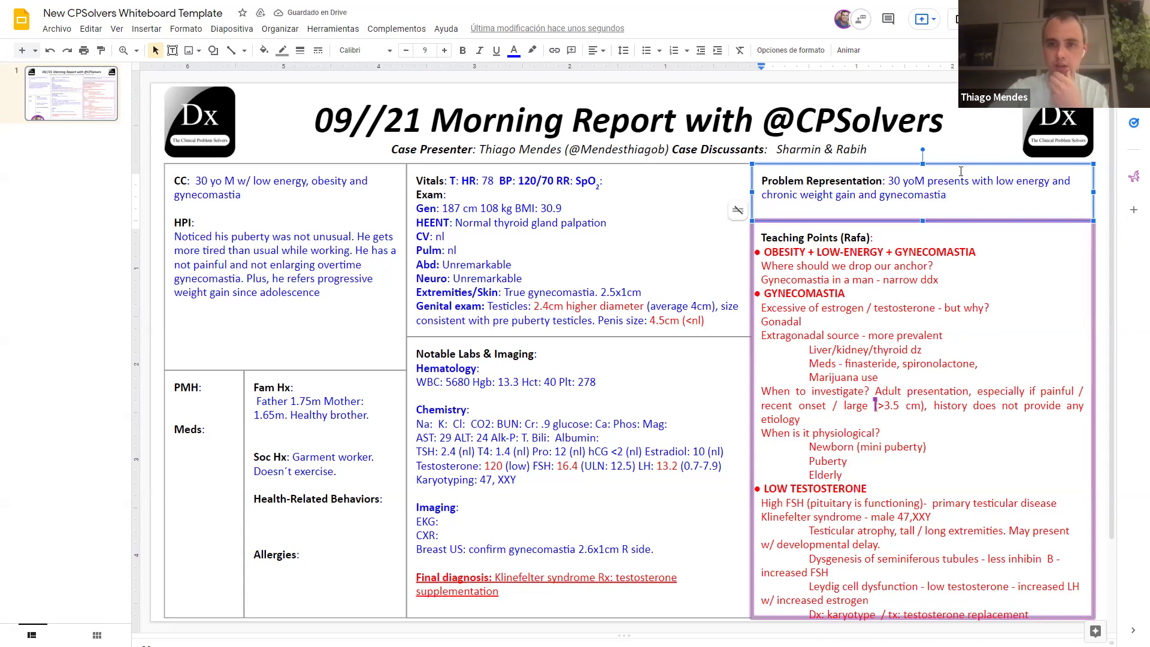
type(". Physical exam notic")
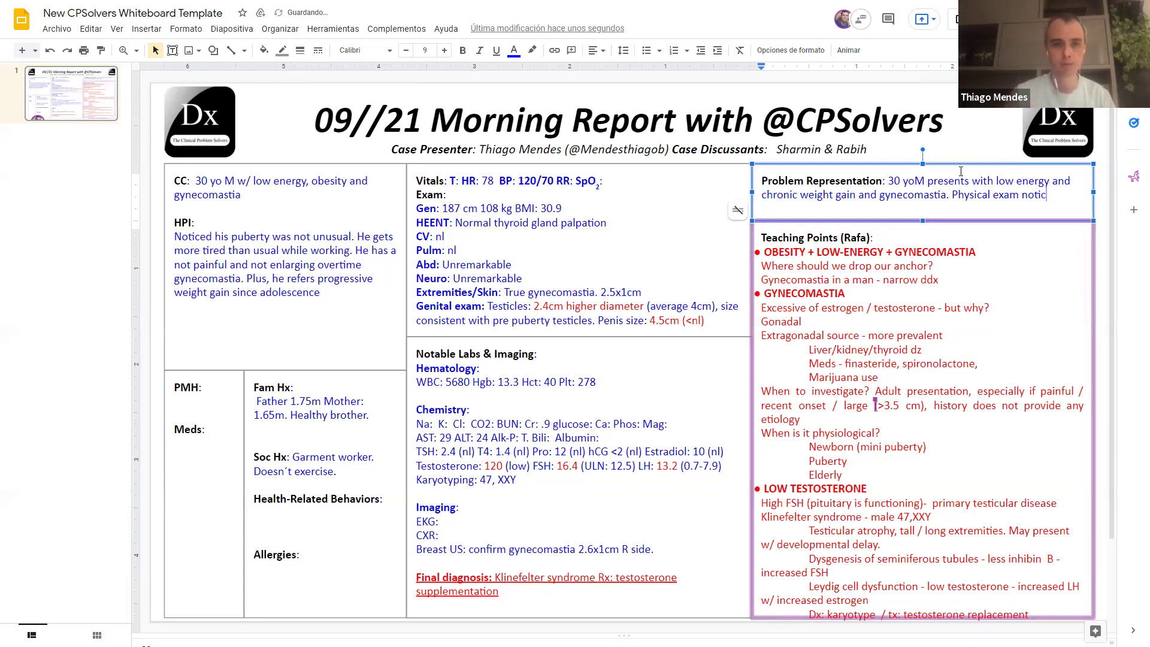
type("iable")
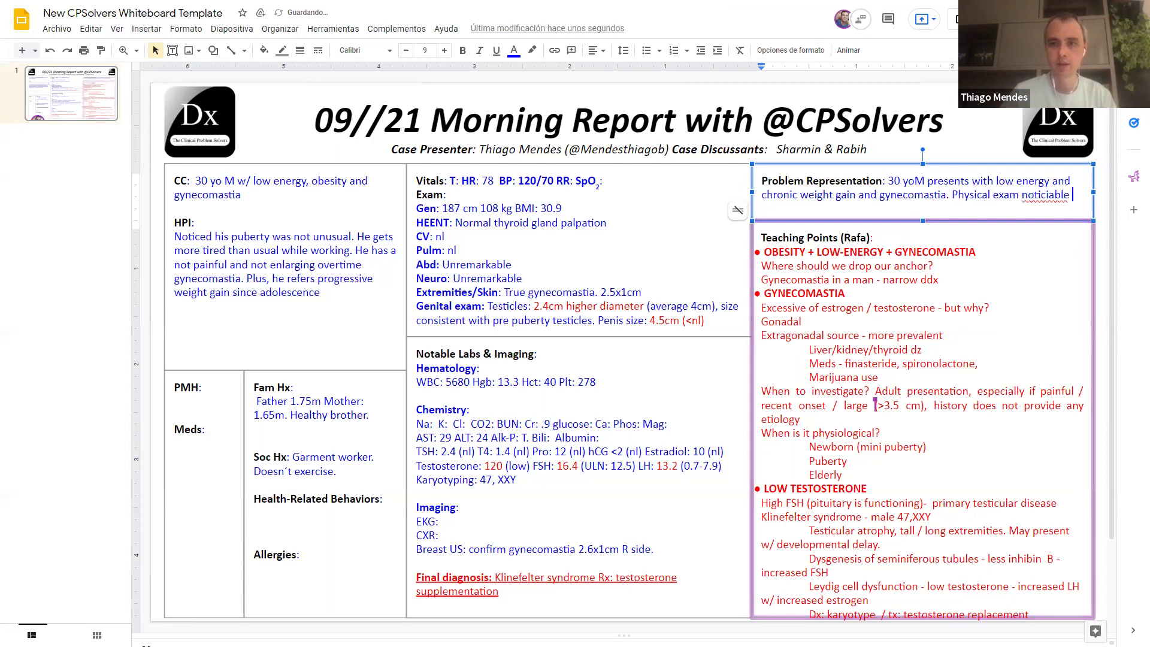
right_click(1045, 195)
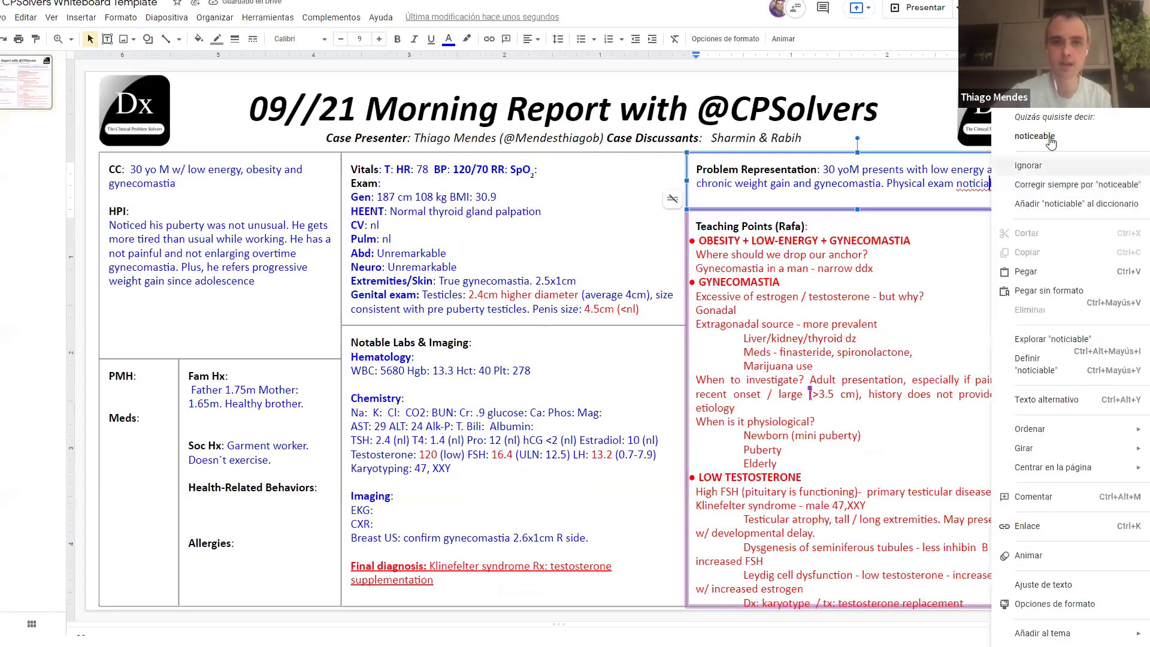
left_click(1034, 136)
type("for ")
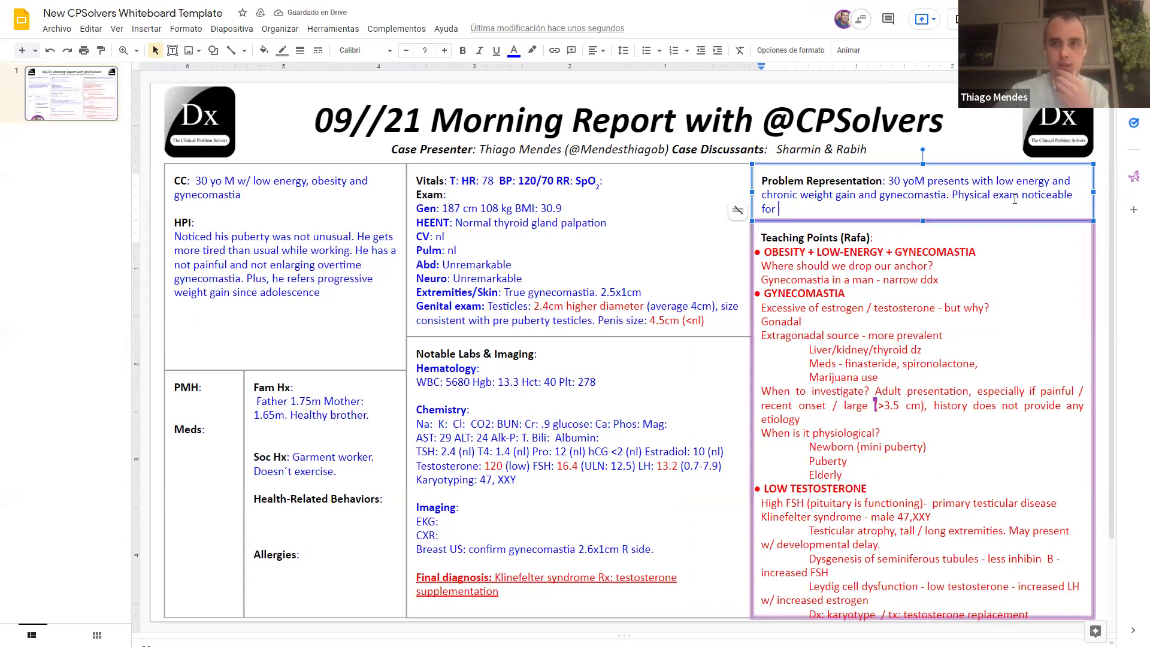
type("obs")
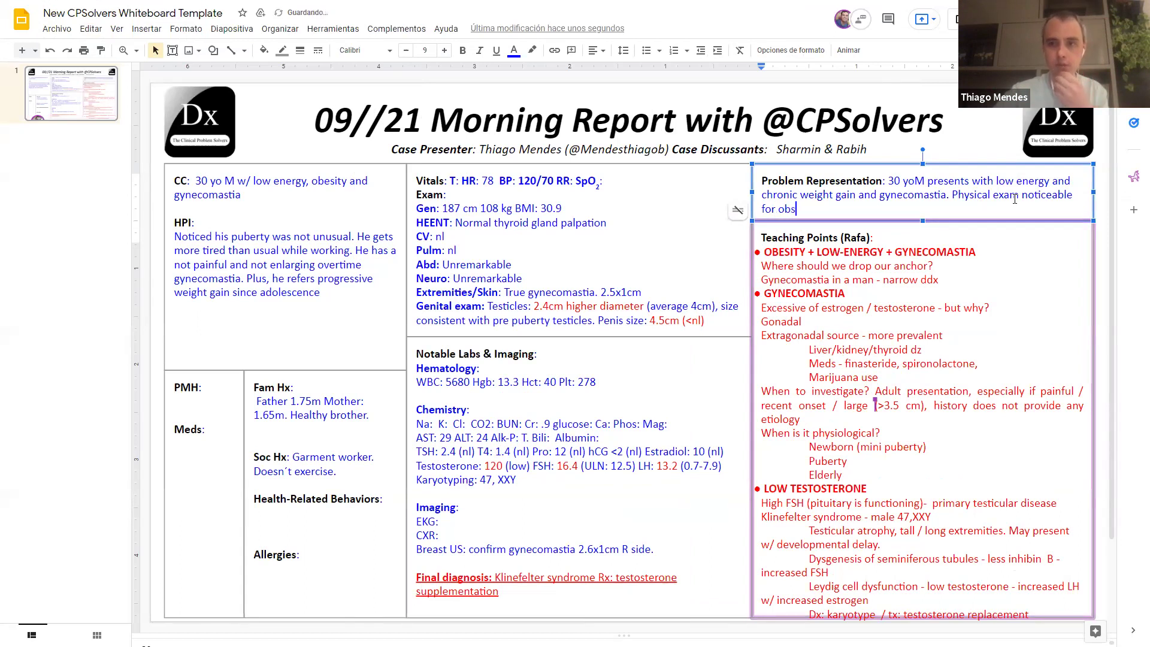
type("e")
key("BackSpace")
key("BackSpace")
type("esity")
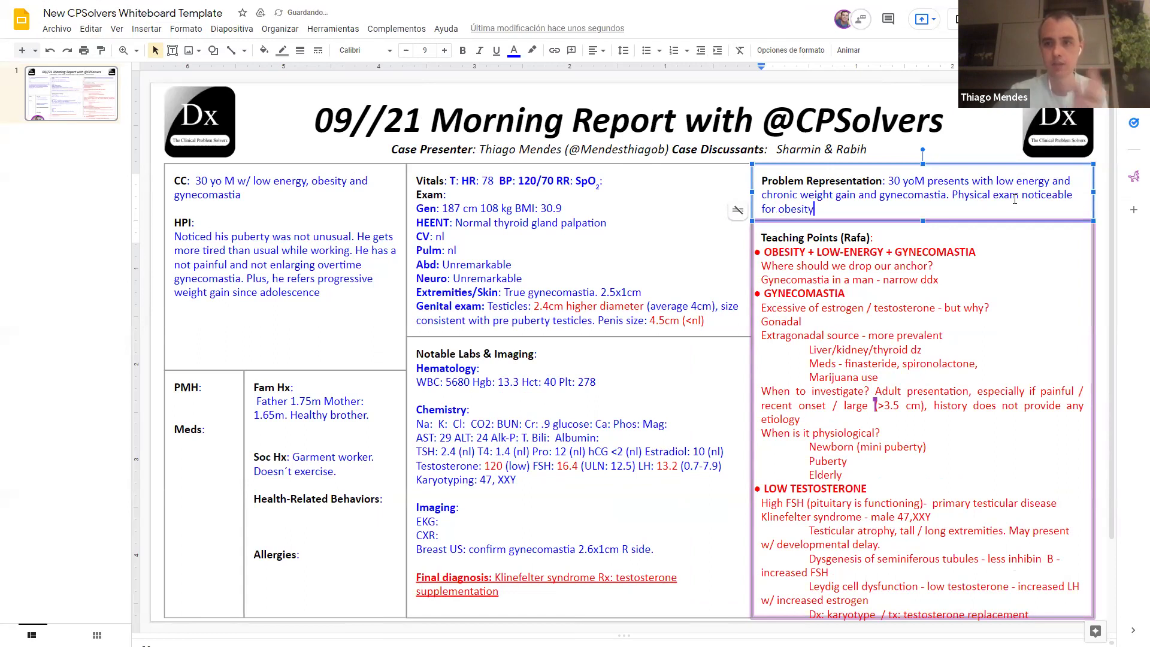
type(", i")
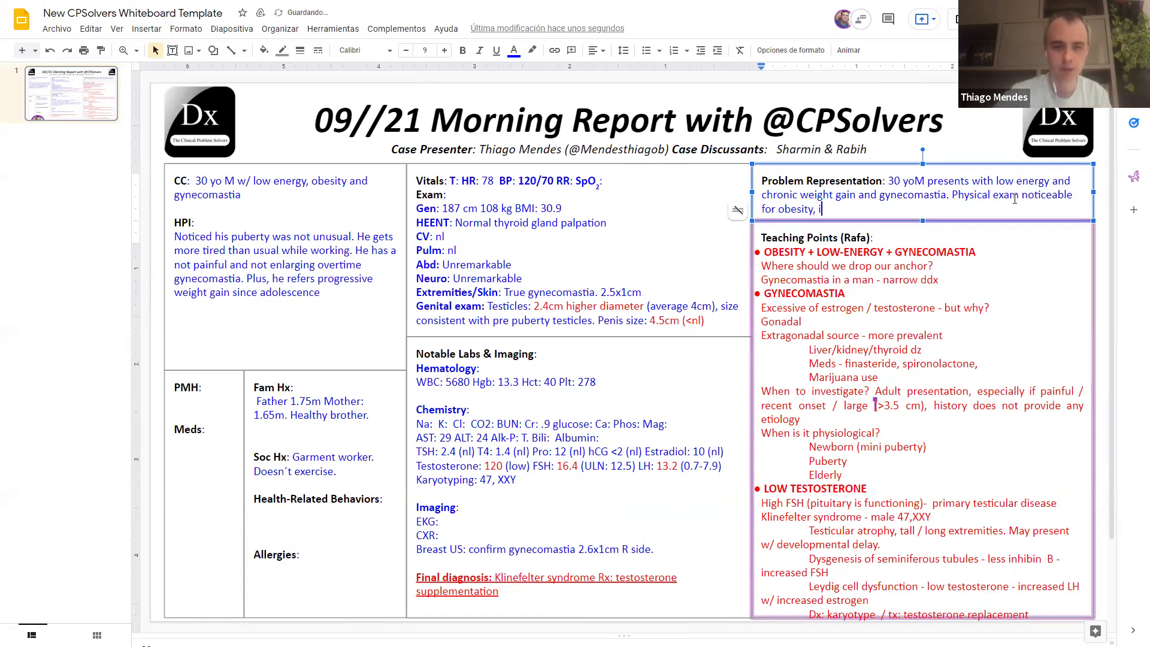
type("ncreased he")
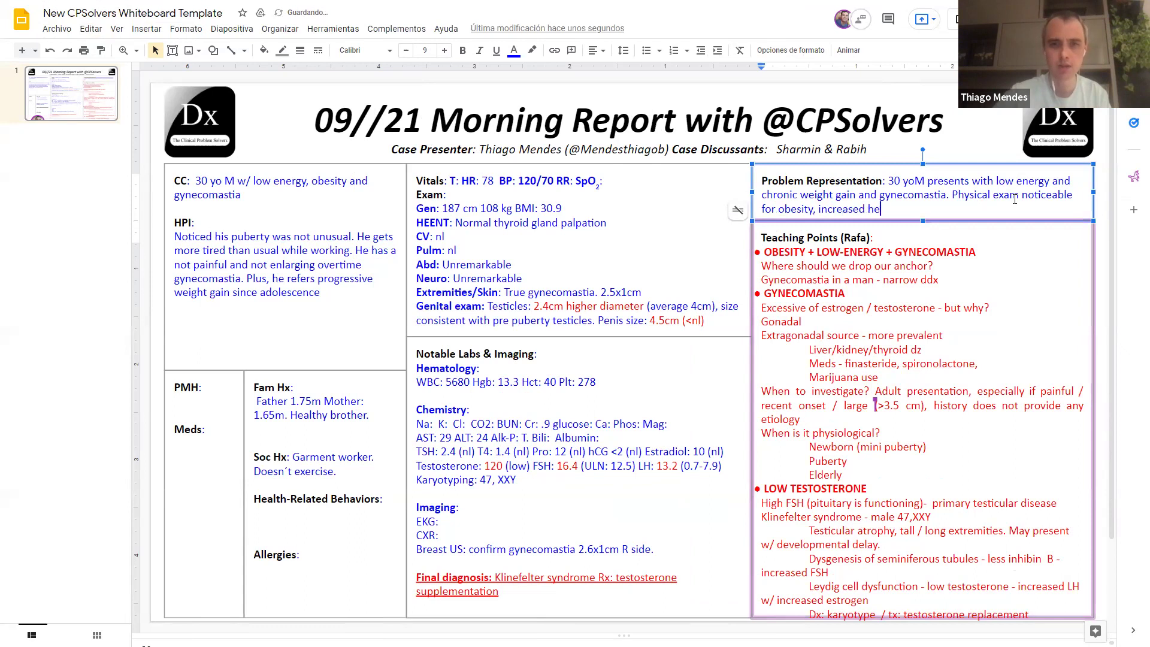
type("ight")
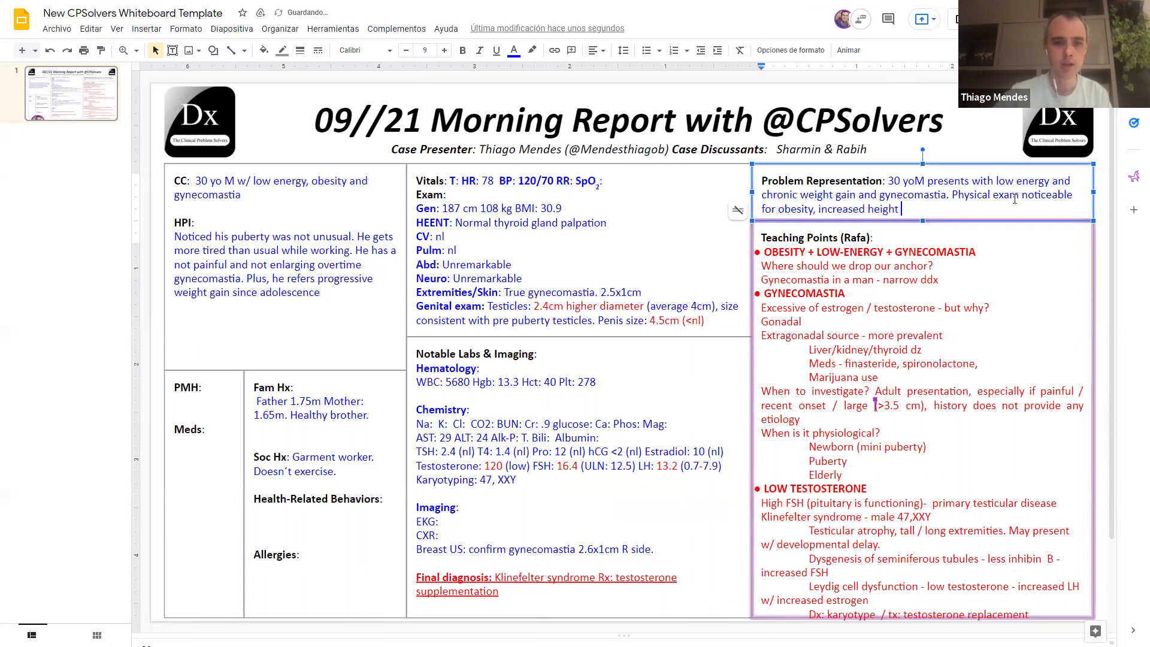
type(" an")
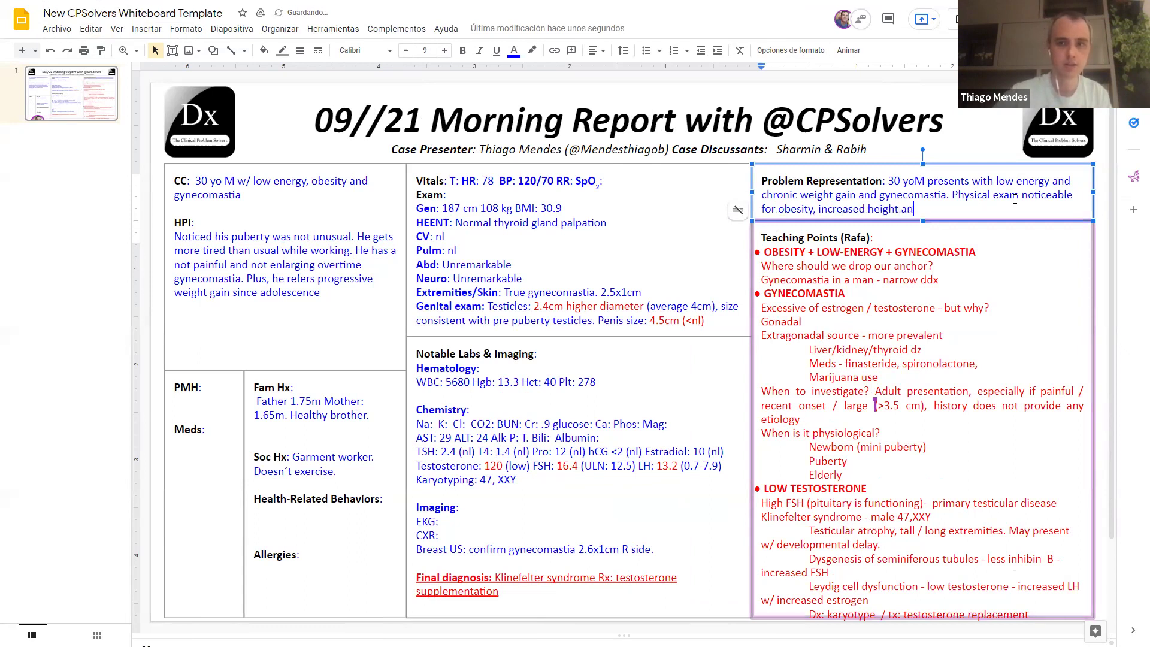
type("d")
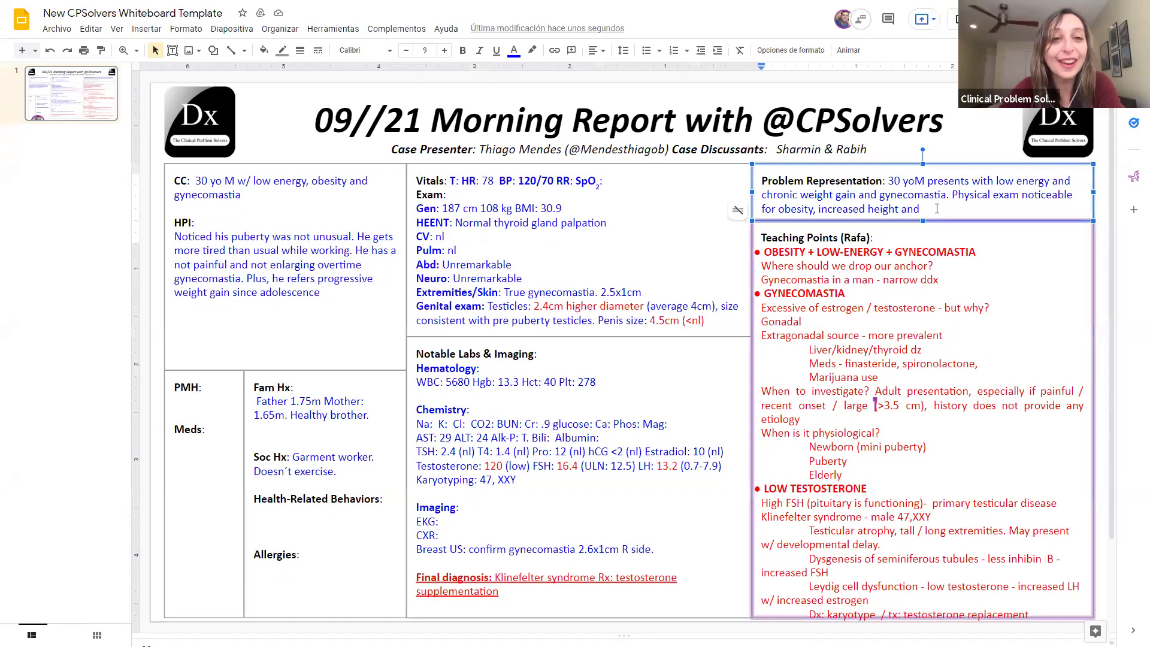
Step: End the representation with 'and small testicles and penis.' and remove the 'and' after low energy
left_click(936, 209)
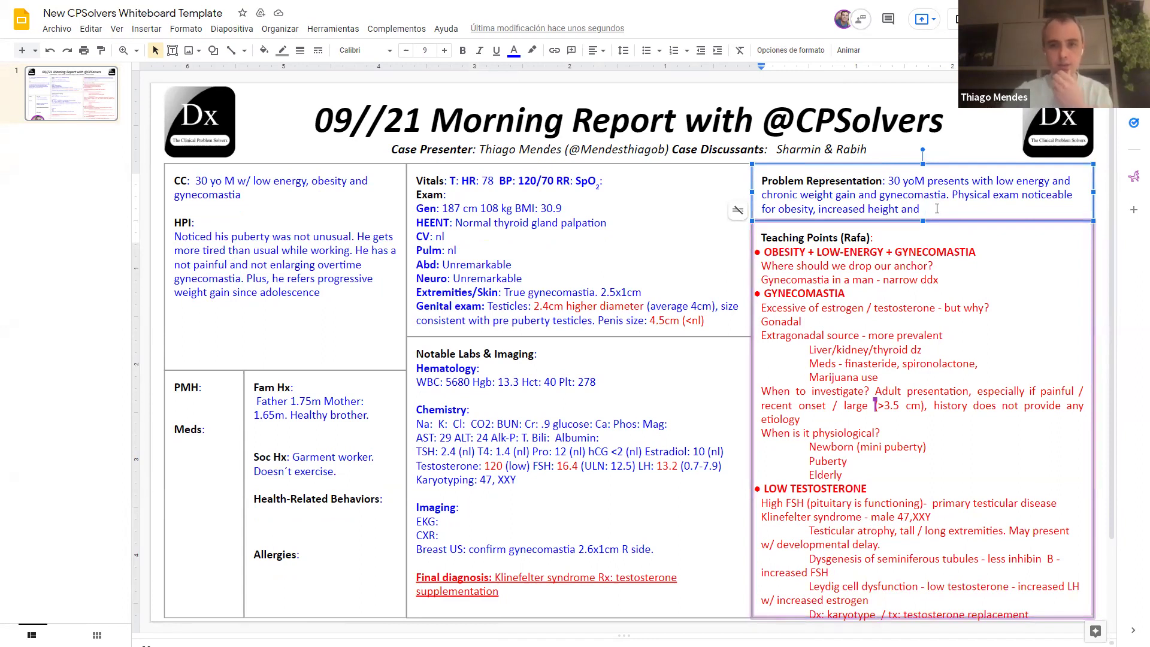
key("BackSpace")
key("BackSpace")
key("BackSpace")
key("BackSpace")
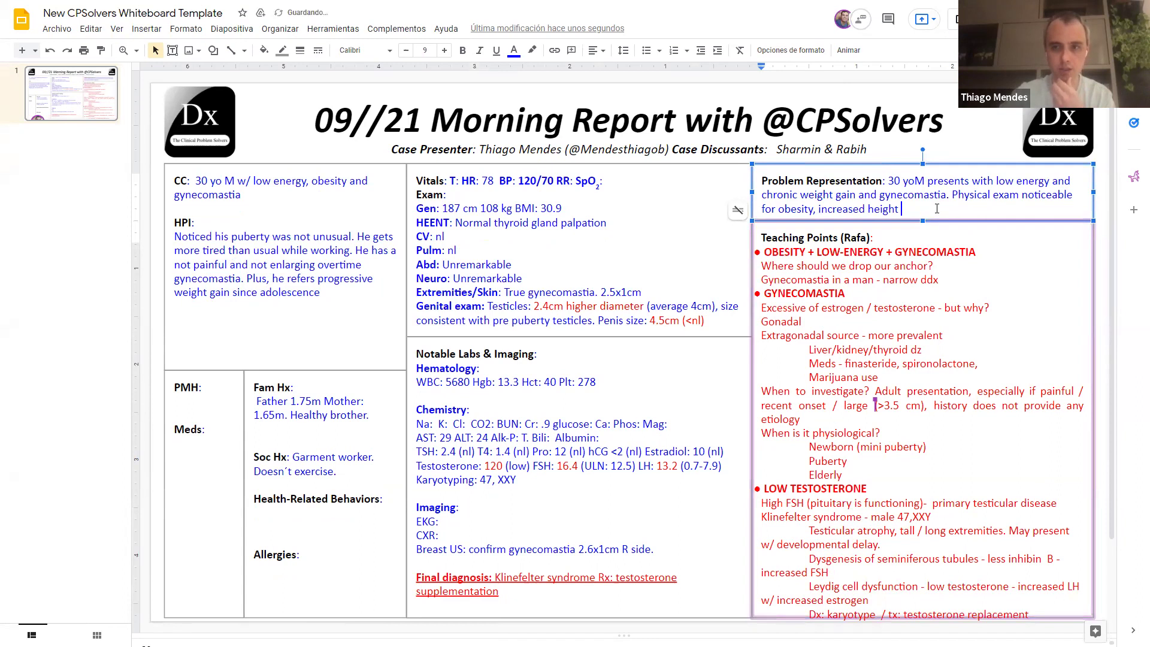
key("BackSpace")
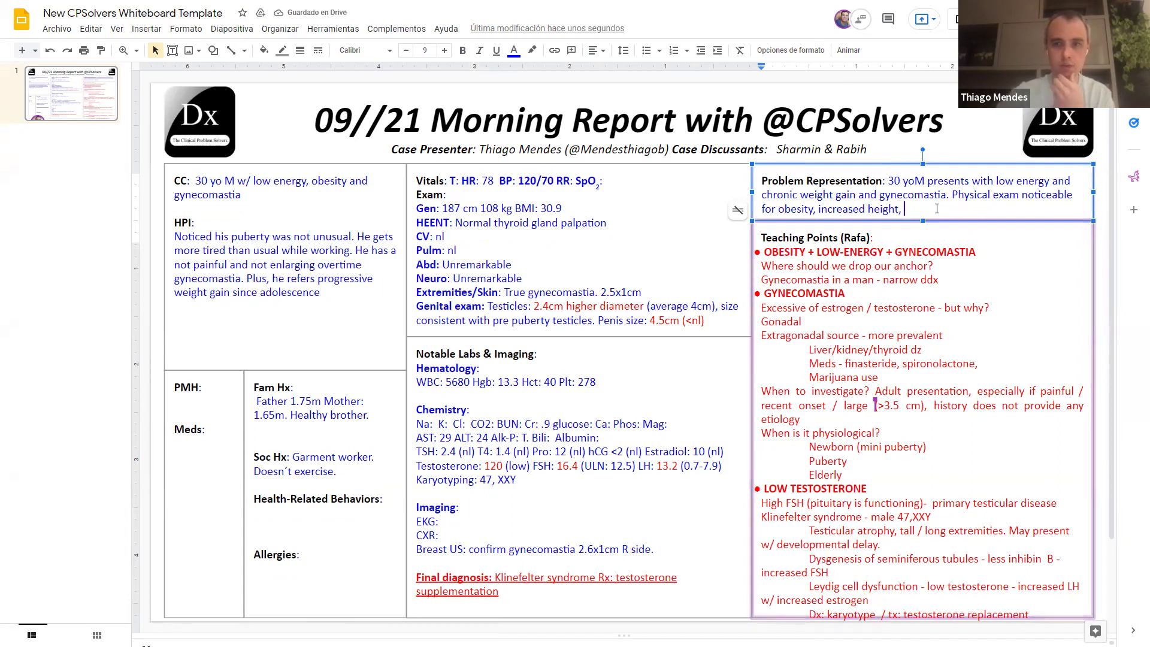
type("l")
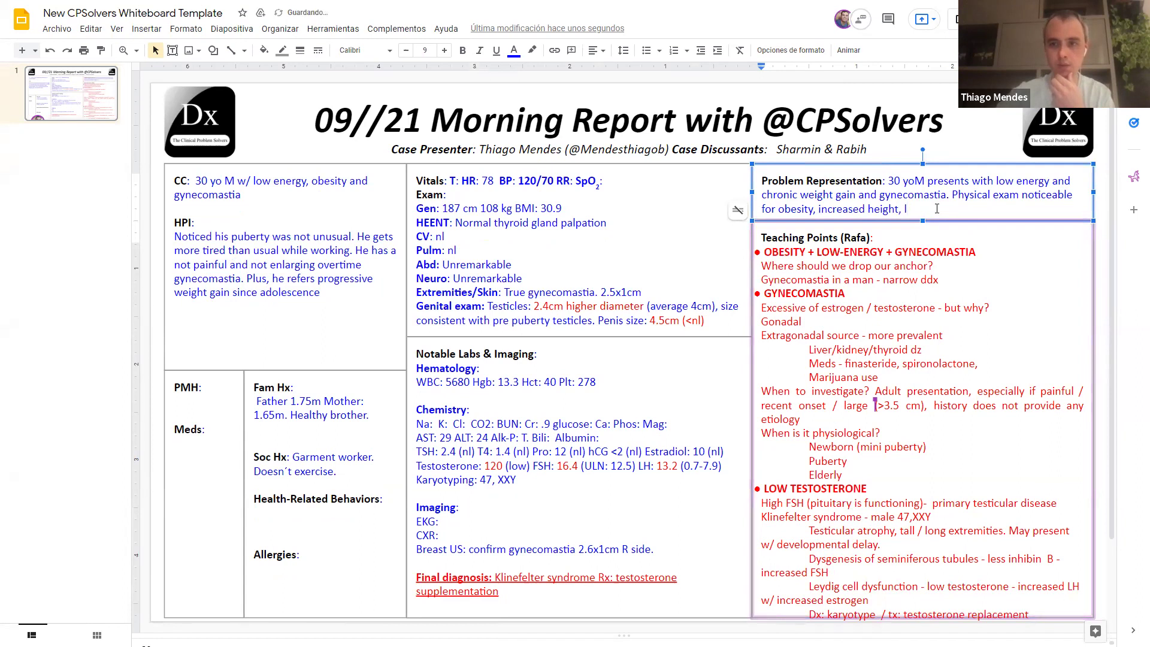
key("BackSpace")
type("sam")
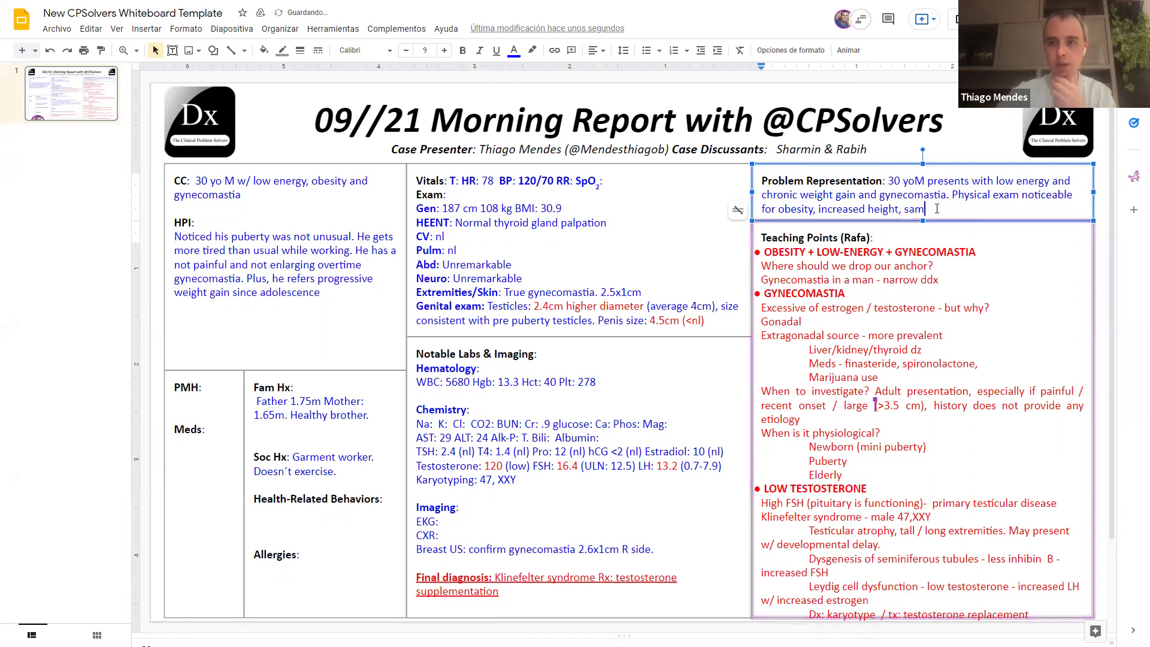
key("BackSpace")
key("BackSpace")
key("BackSpace")
key("BackSpace")
key("BackSpace")
type("and ")
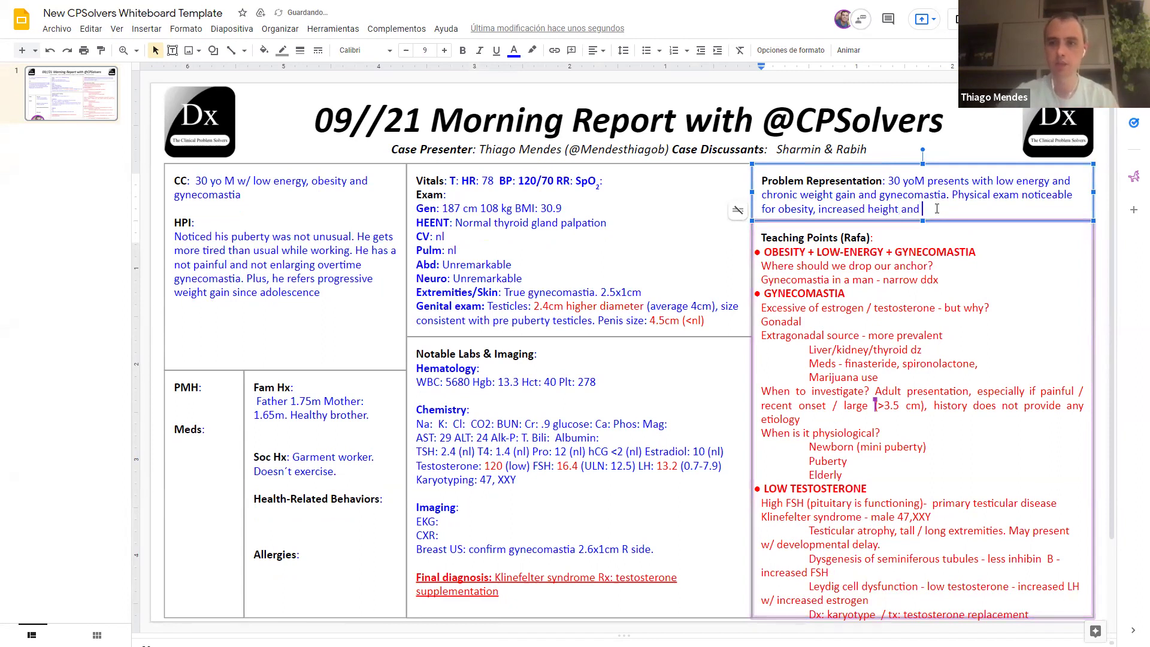
type("small testicle")
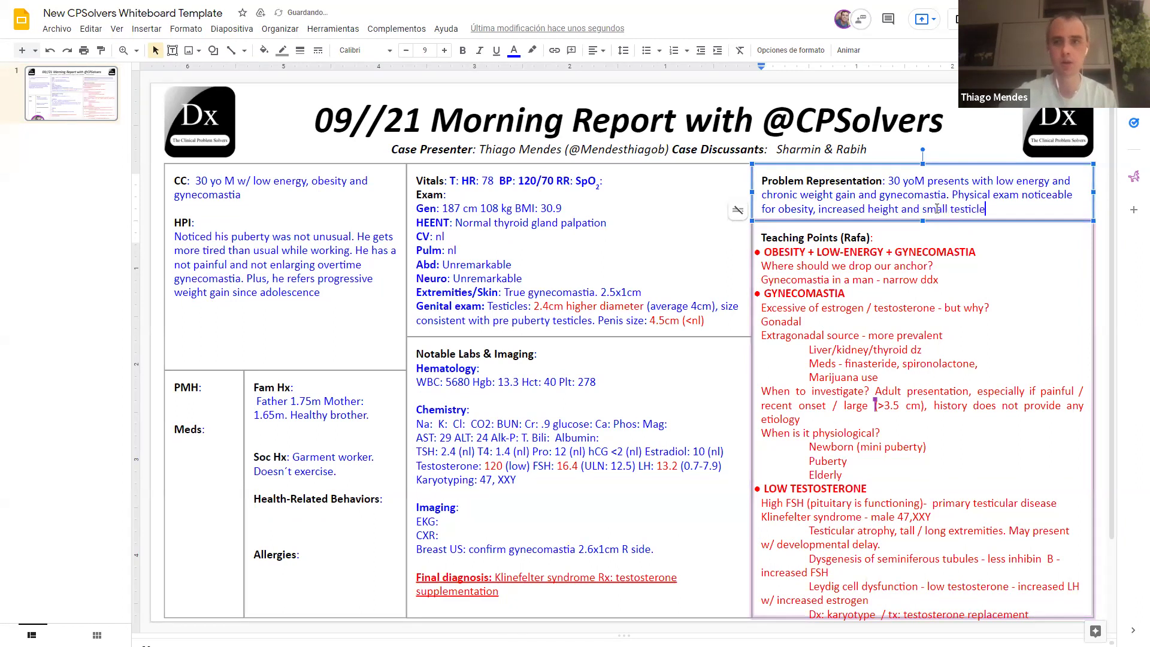
type("s ")
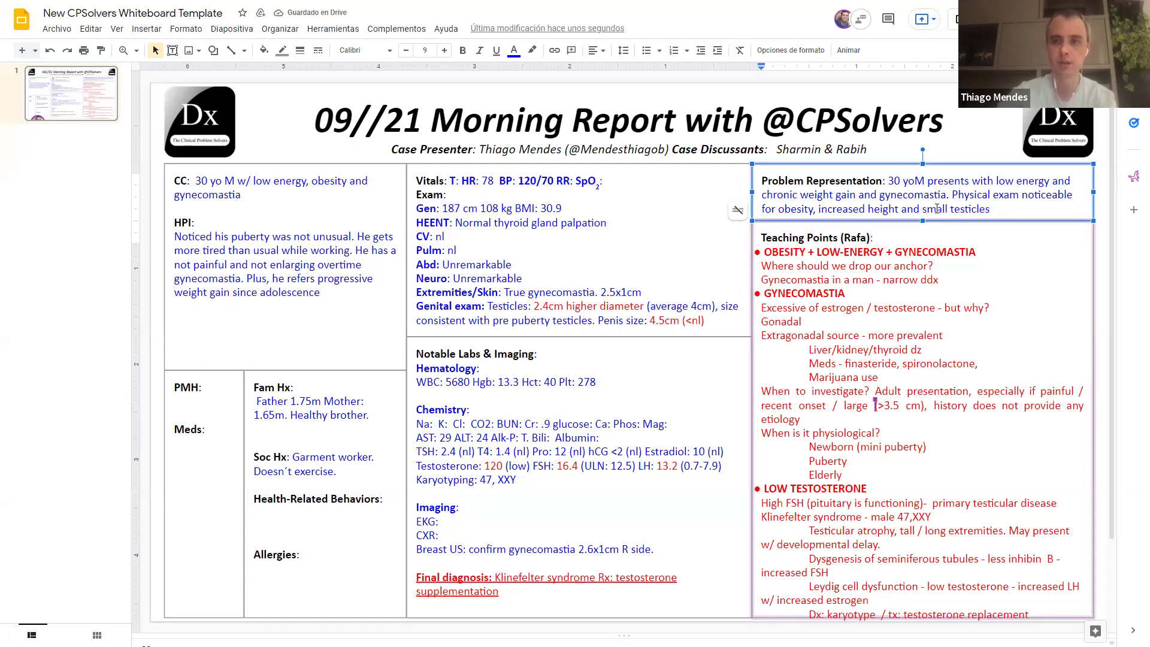
type("and penis.")
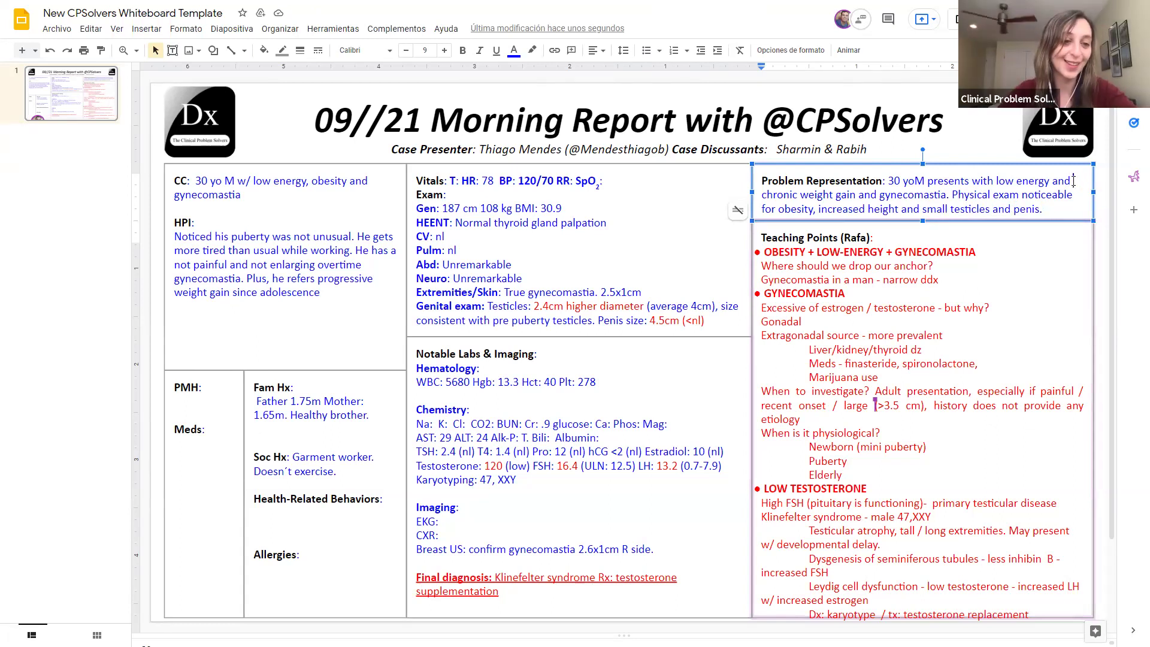
key("BackSpace")
key("BackSpace")
key("BackSpace")
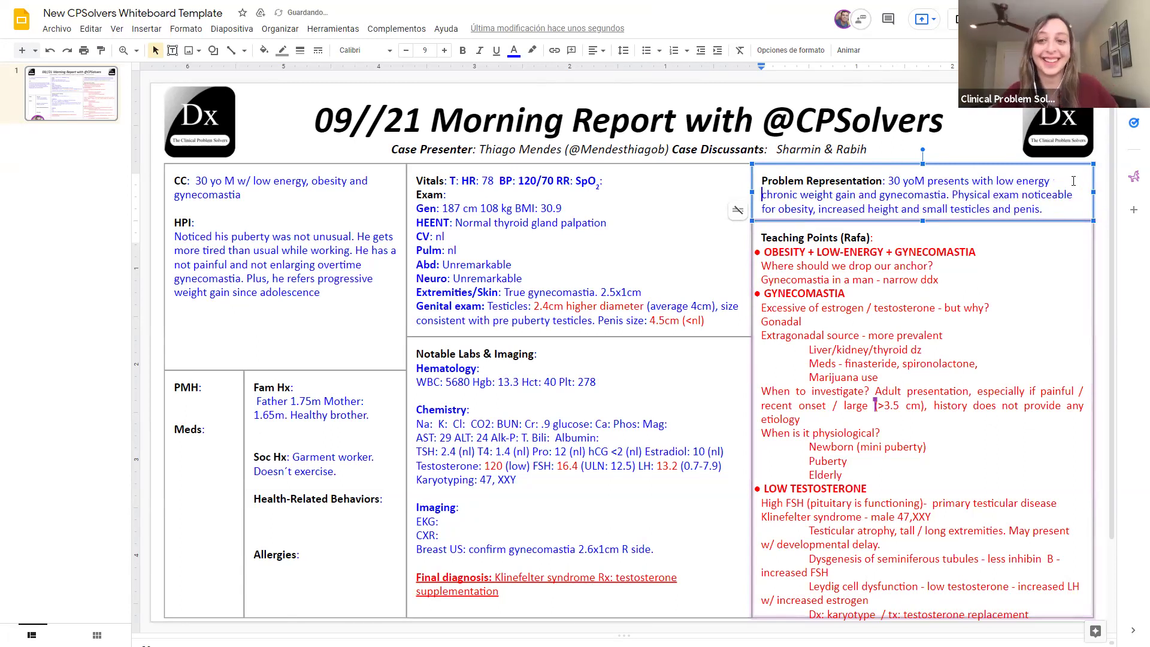
key("BackSpace")
Step: Insert a comma after low energy, then place the caret in the genital exam findings
type(",")
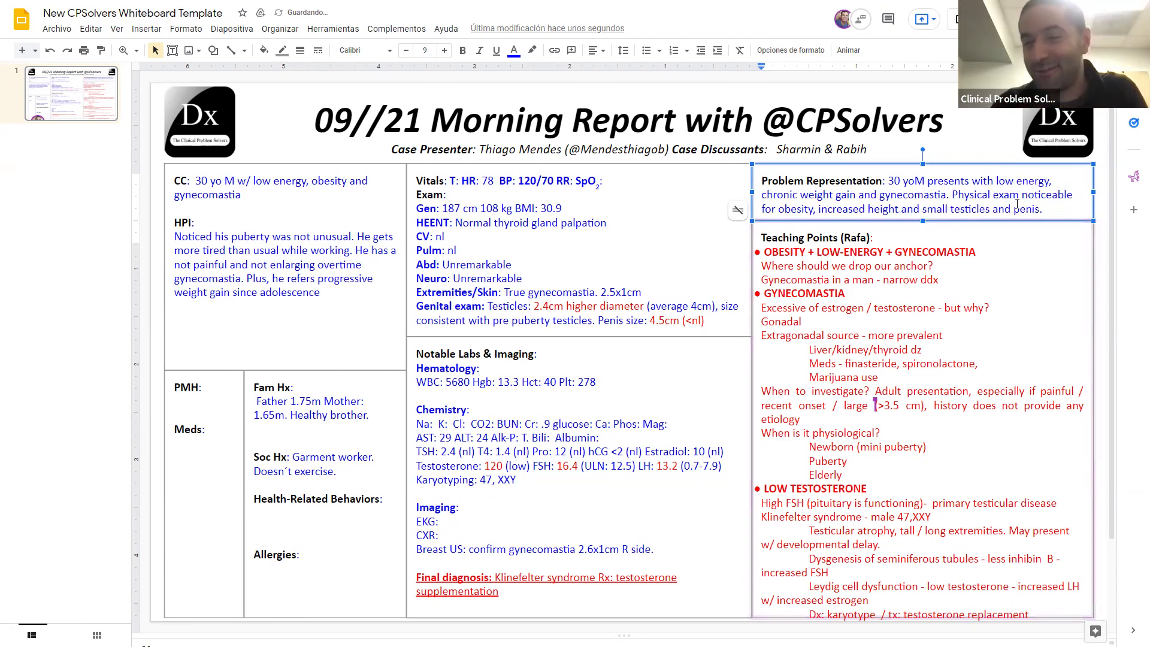
left_click(1018, 209)
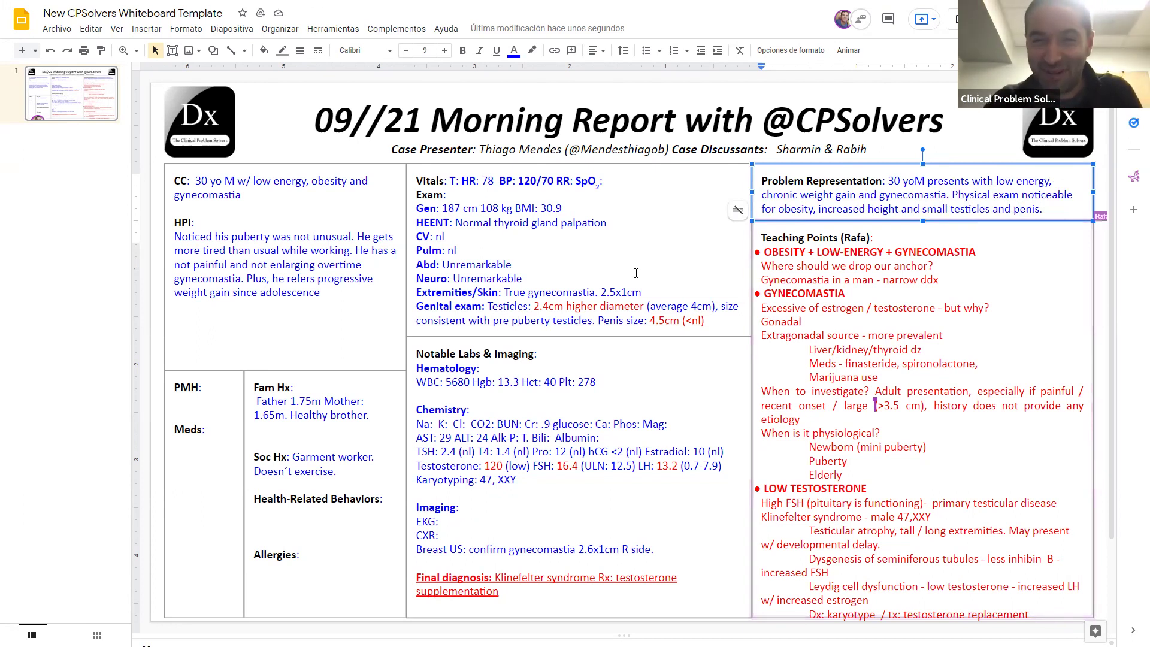
left_click(745, 200)
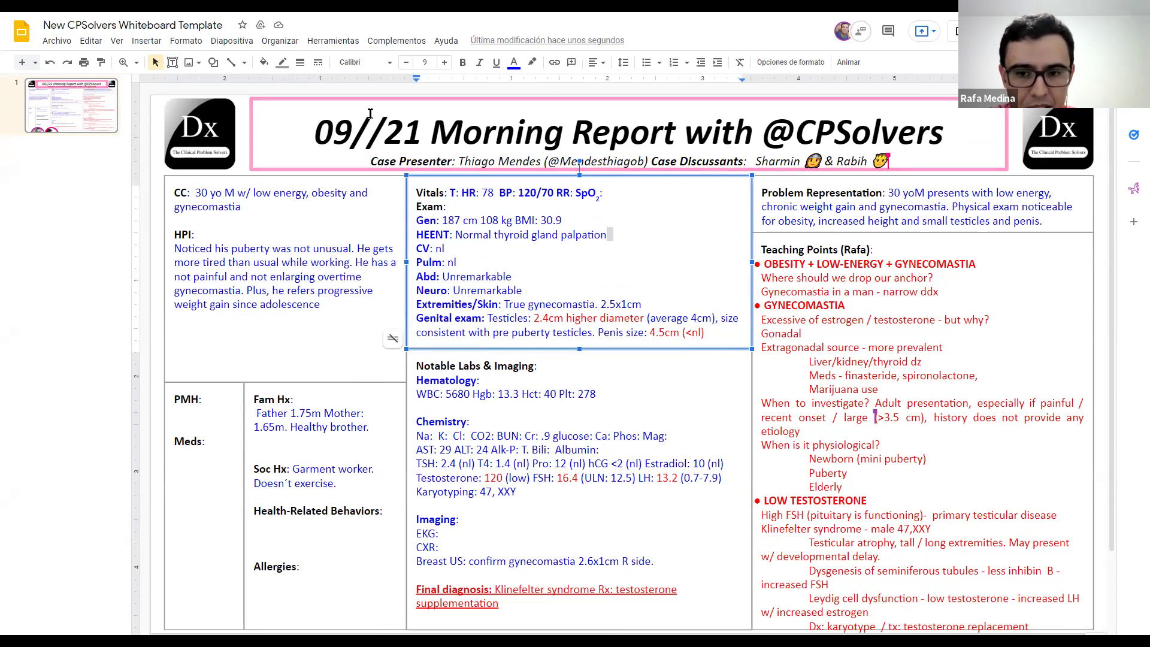
left_click(685, 332)
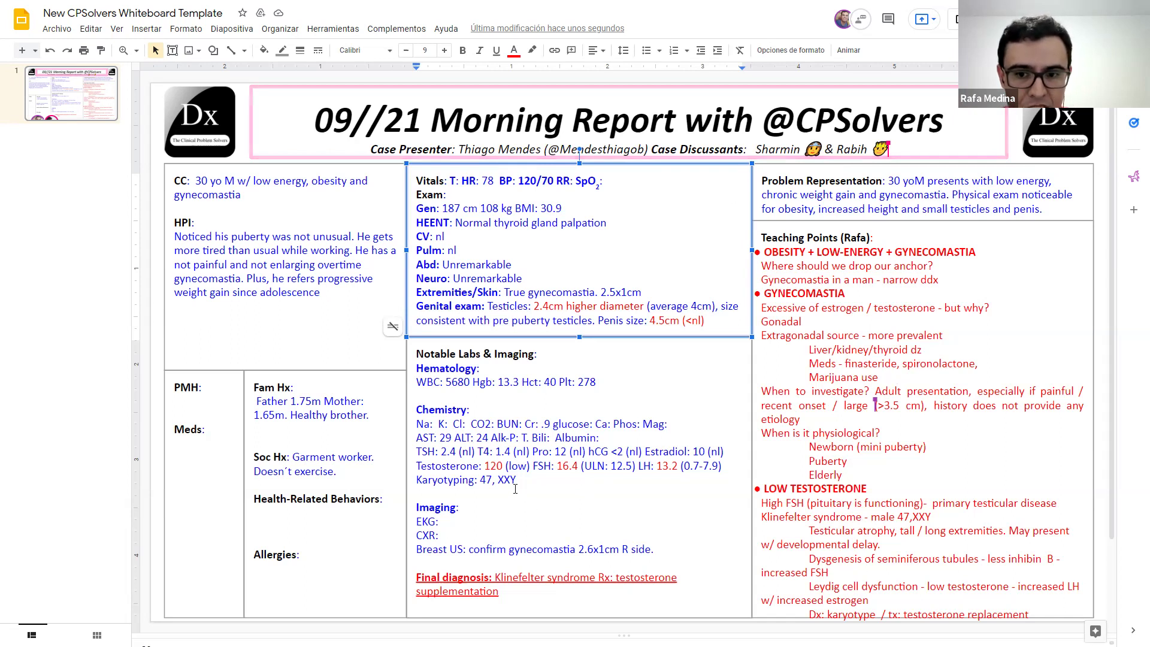
Step: Remove the Karyotyping: 47, XXY line and its blank line from the chemistry results
left_click_drag(519, 481, 479, 479)
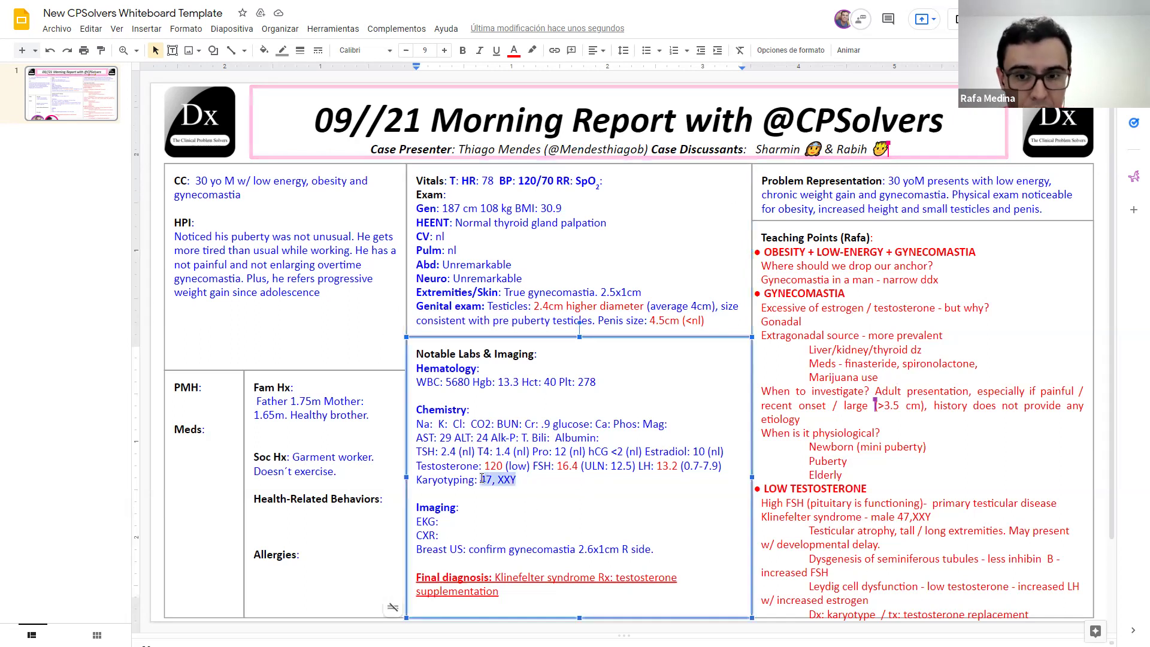
left_click(563, 466)
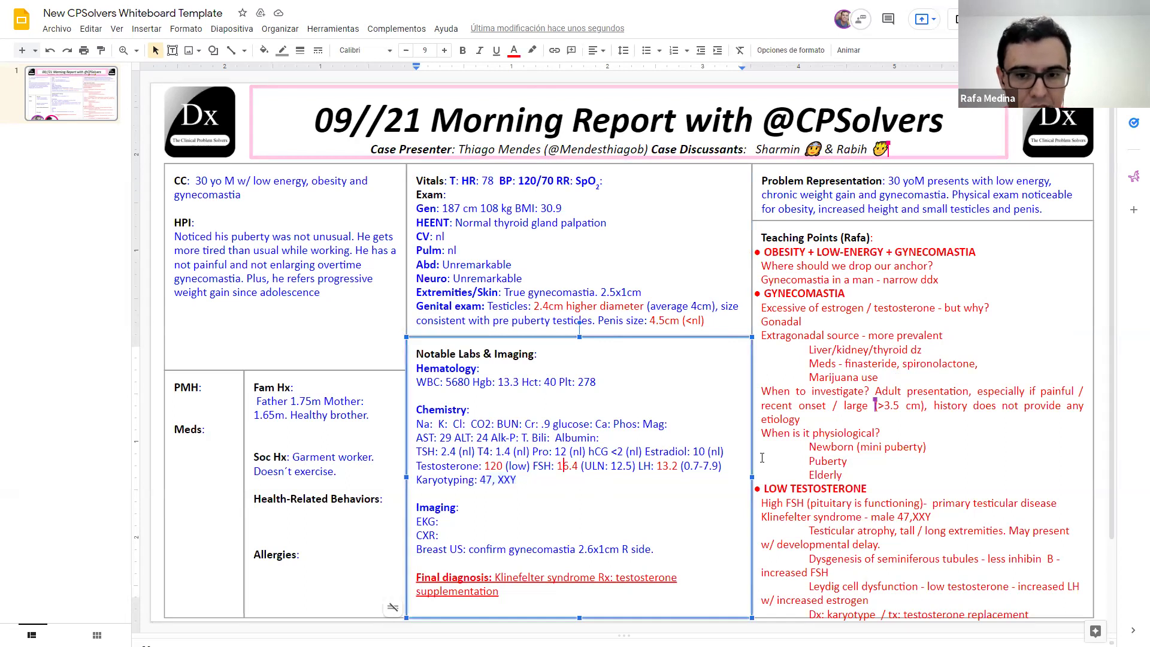
left_click(512, 468)
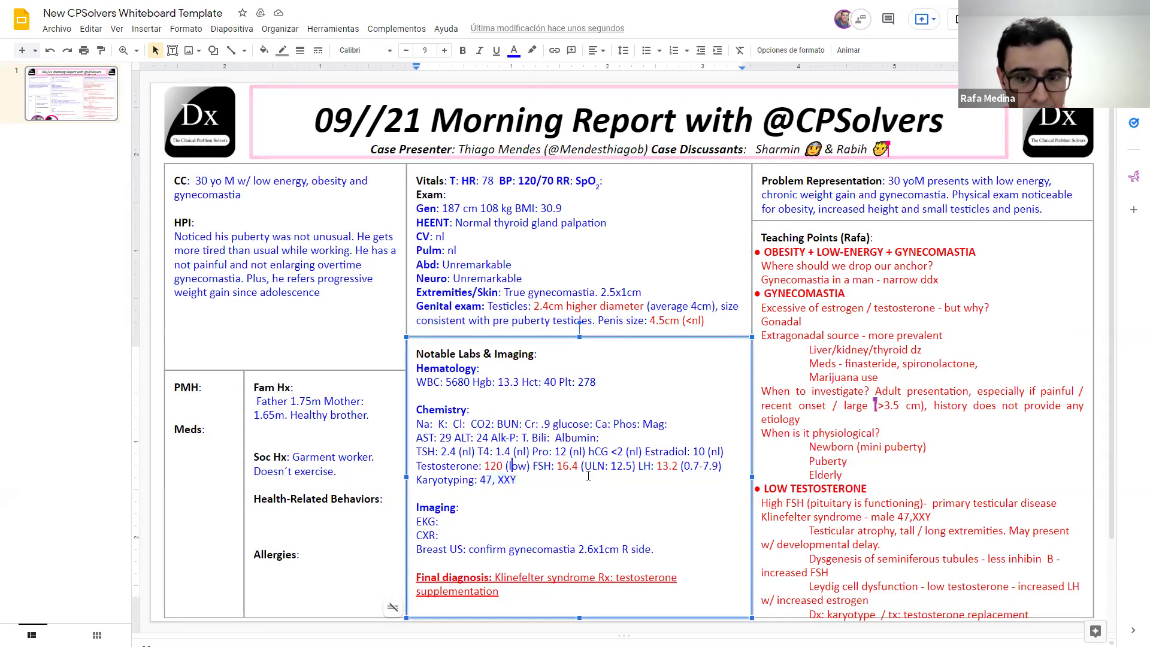
left_click(731, 466)
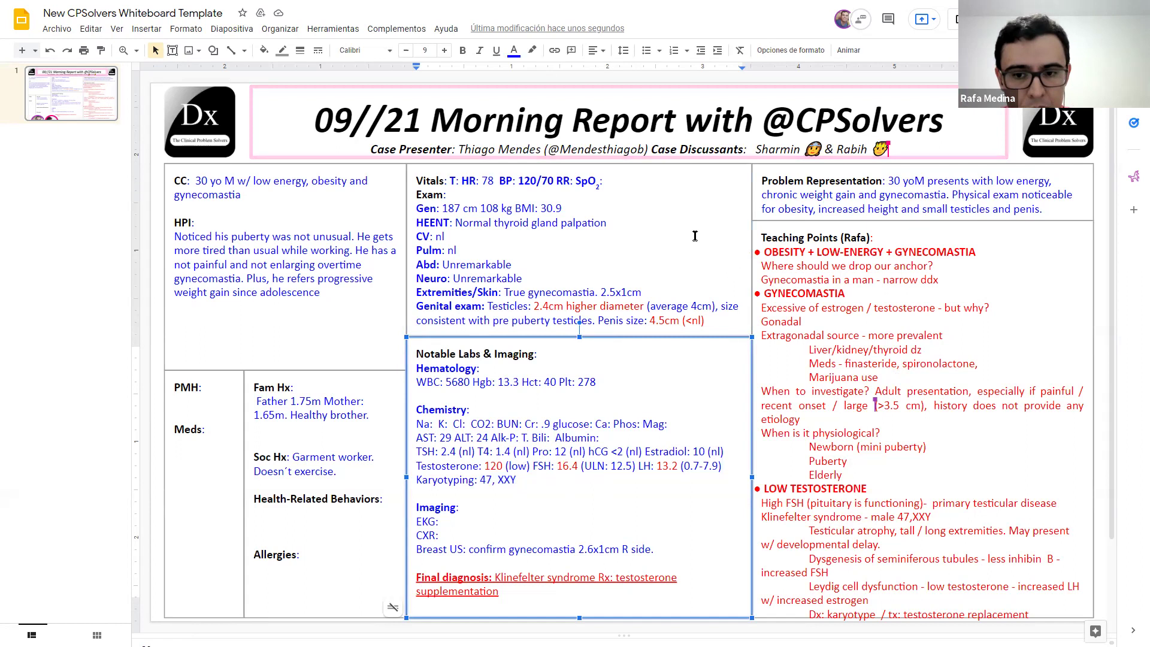
left_click_drag(517, 479, 415, 479)
key("ctrl+c")
key("Delete")
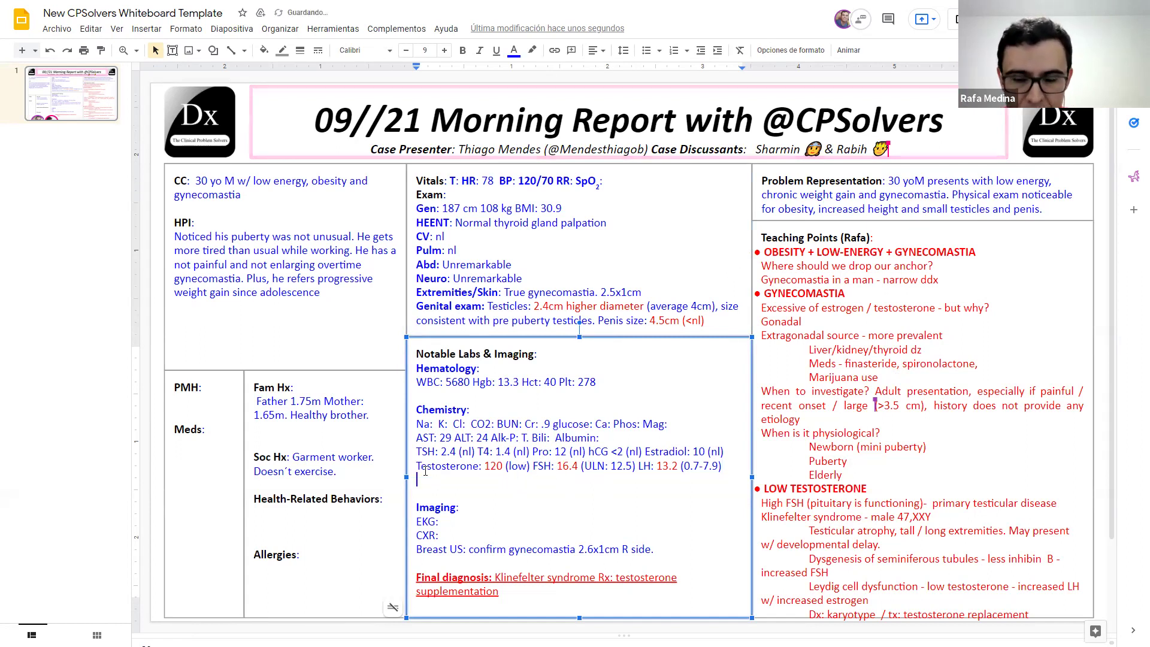
key("Delete")
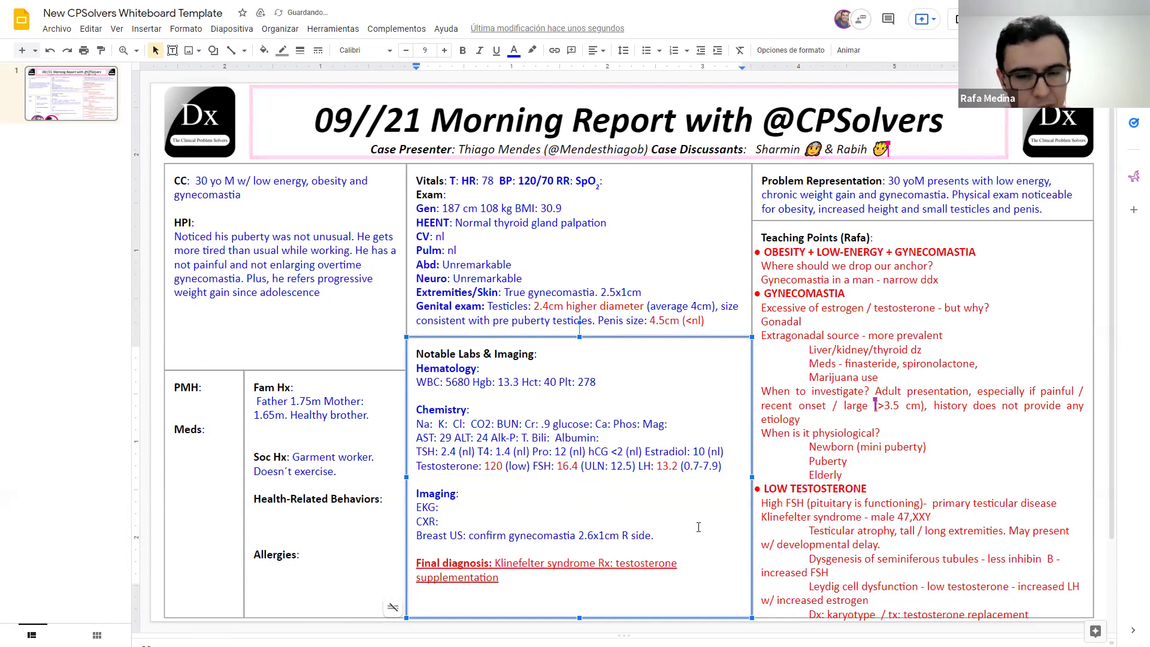
Step: Paste the Karyotyping line on a new line below Breast US and bold the 'Karyotyping:' label
left_click(666, 535)
key("Return")
key("Return")
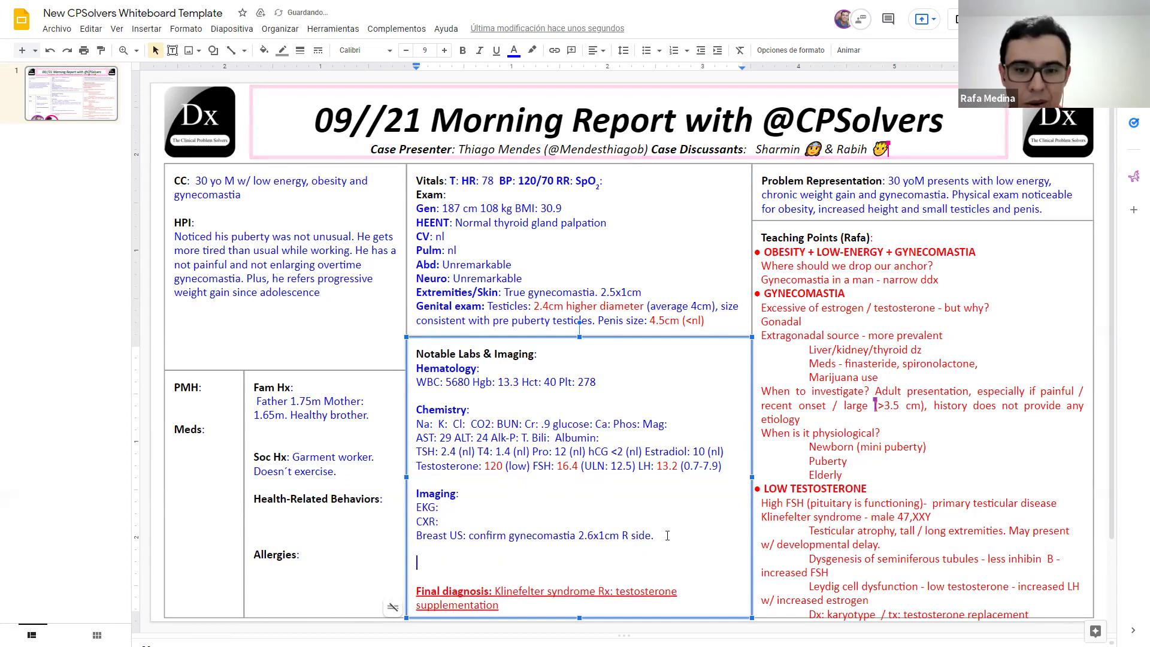
key("ctrl+v")
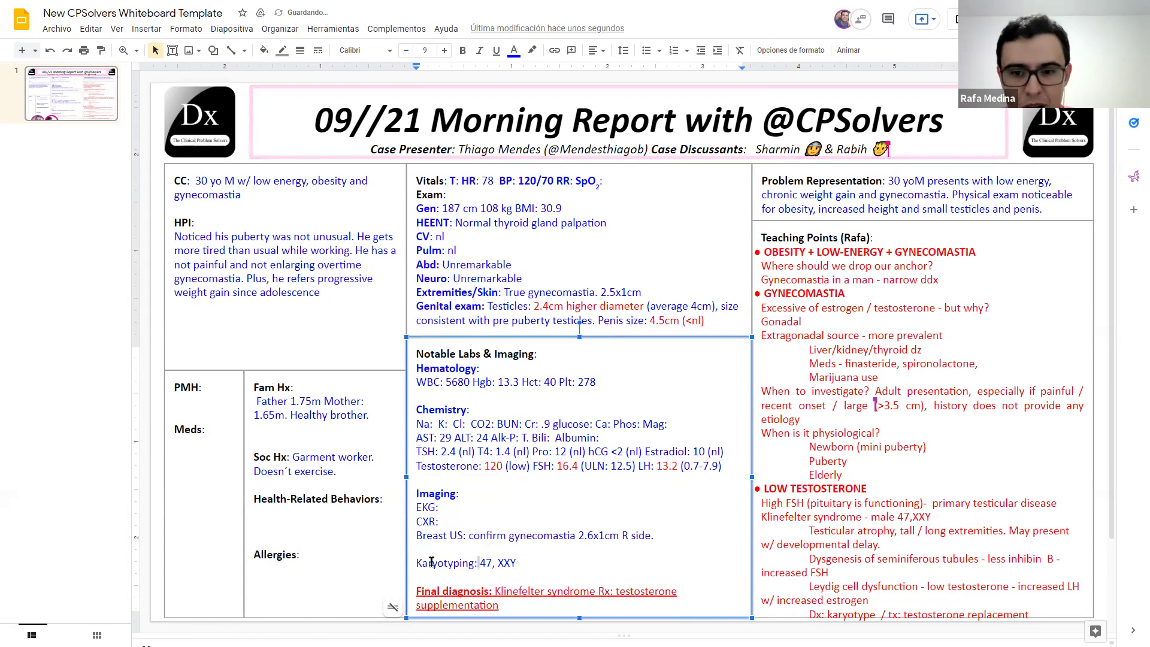
left_click_drag(479, 563, 418, 562)
key("ctrl+b")
left_click(418, 549)
left_click(575, 237)
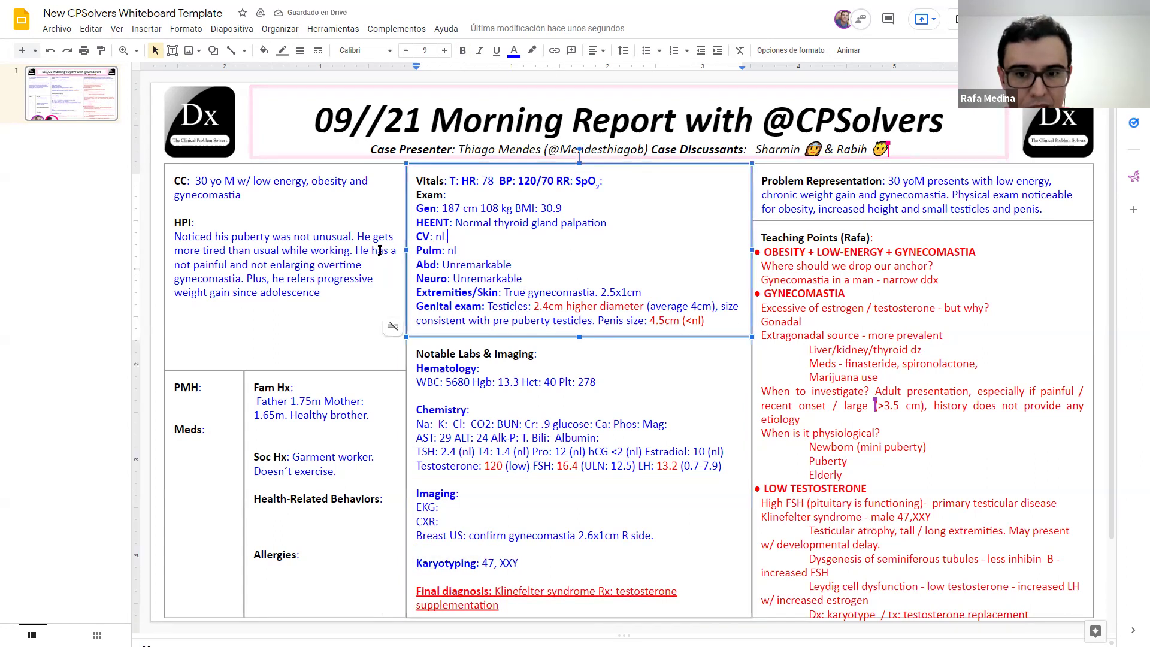
Step: Type None on the lines under PMH: and Meds: in the history box
left_click(324, 279)
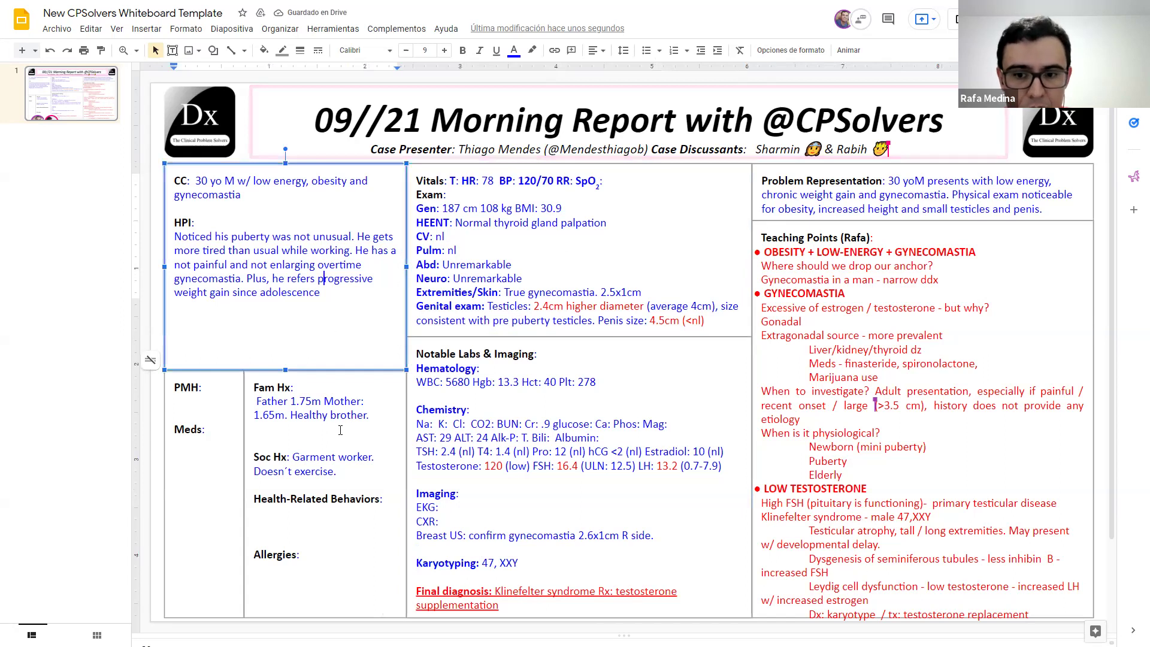
left_click(303, 463)
left_click(197, 400)
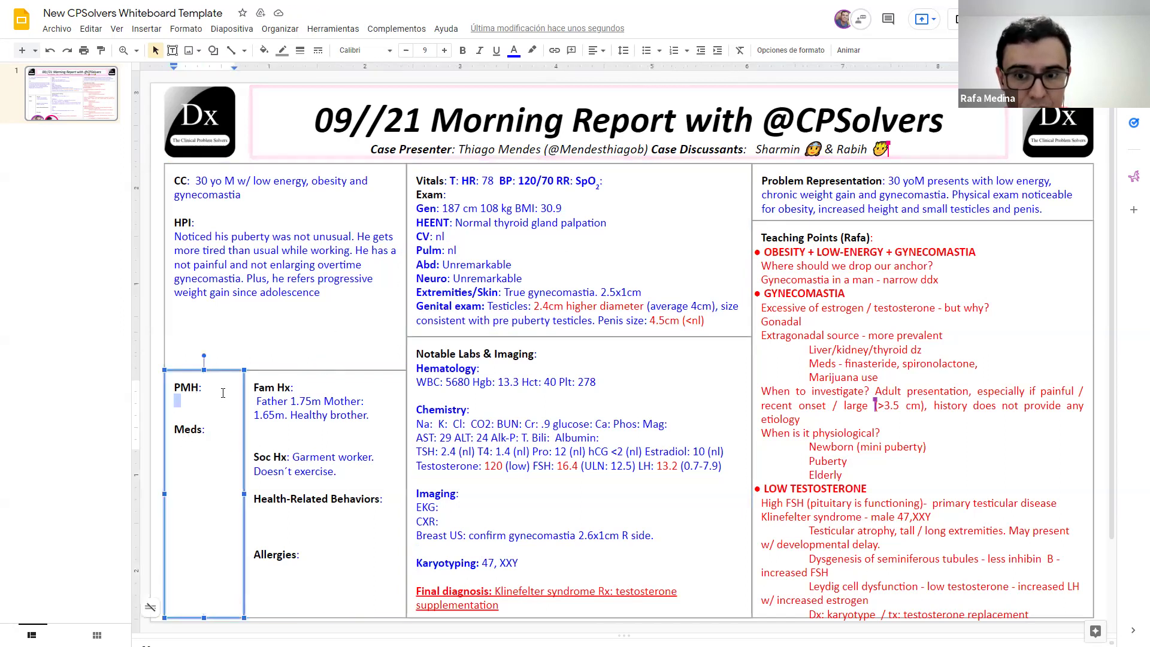
type("None")
left_click(210, 423)
key("Return")
type("None")
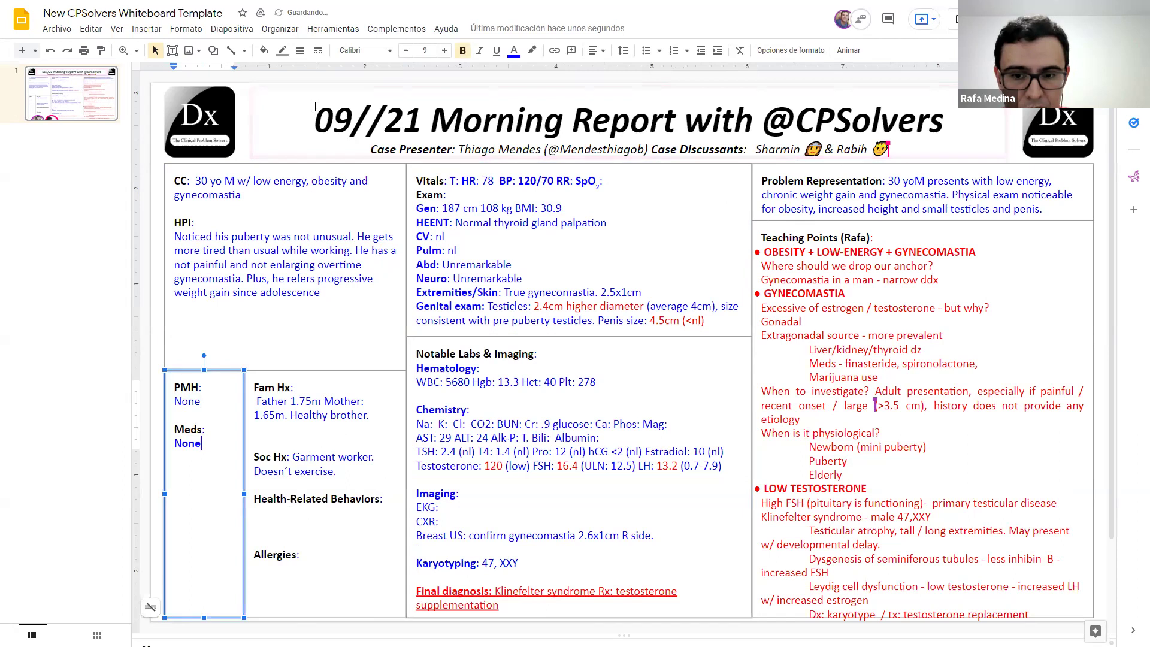
left_click(298, 250)
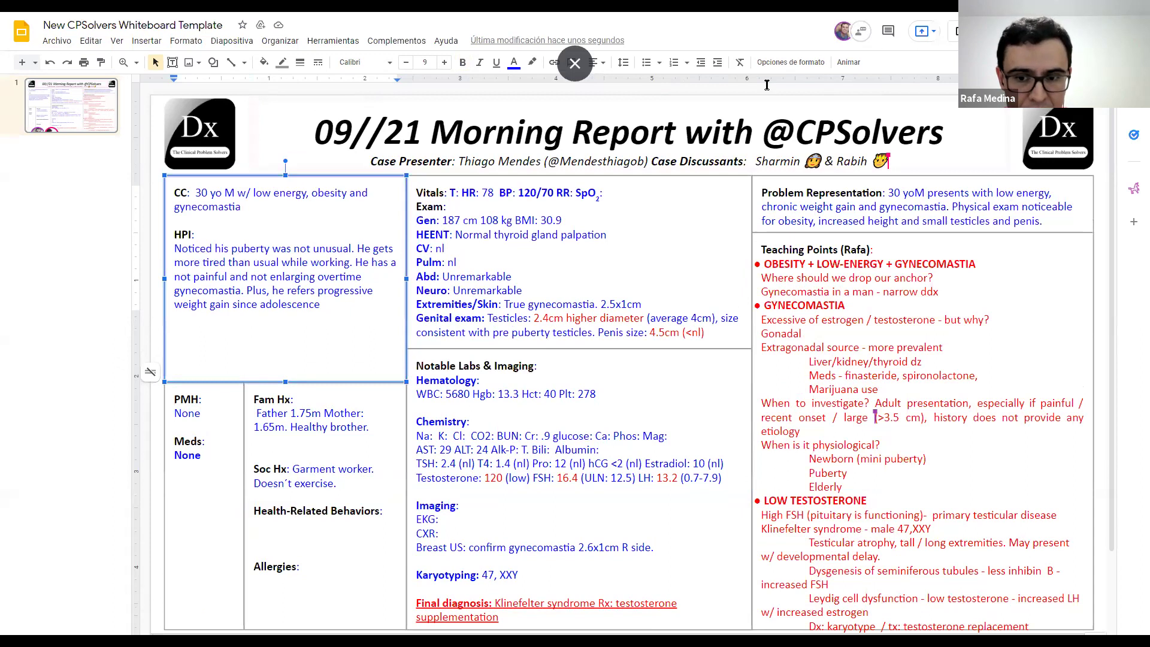
left_click(804, 158)
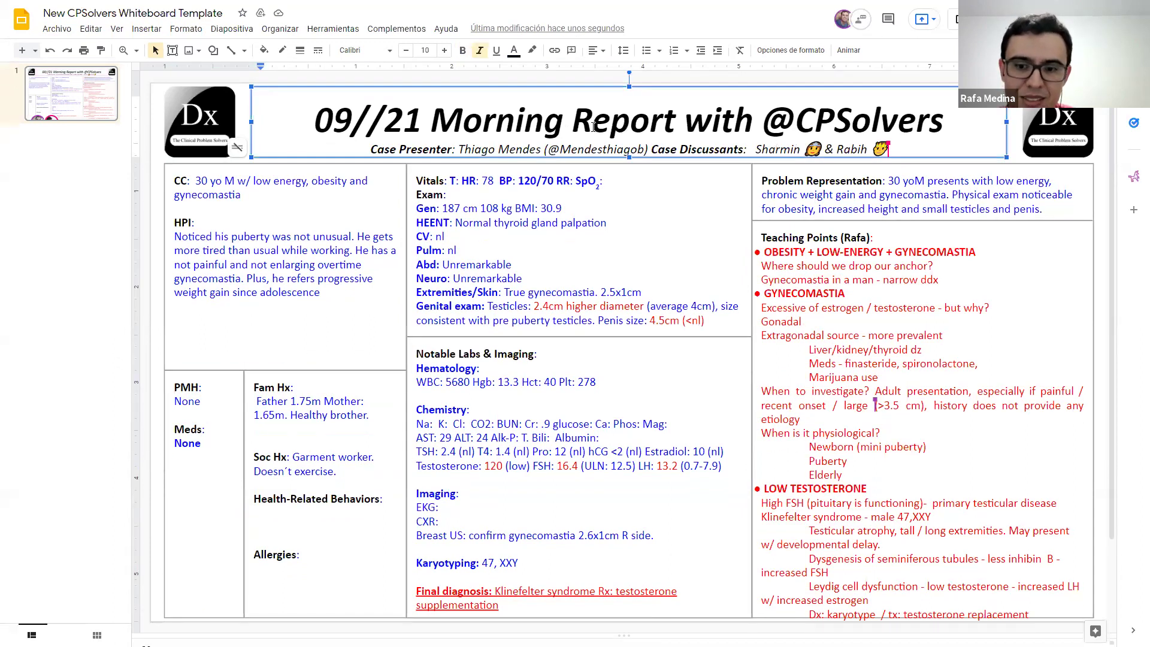